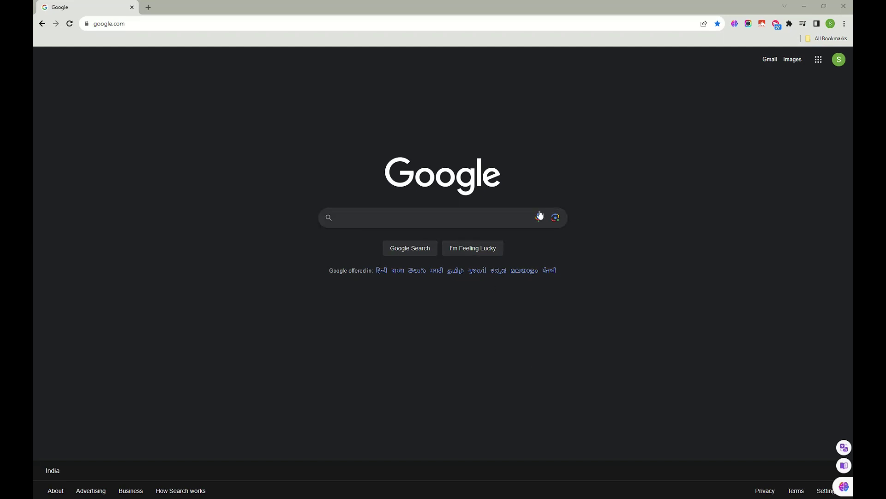
- Search Google for 'salesforce appexchange' by typing 'salesforce app' and picking the suggestion
click(444, 216)
text(sa)
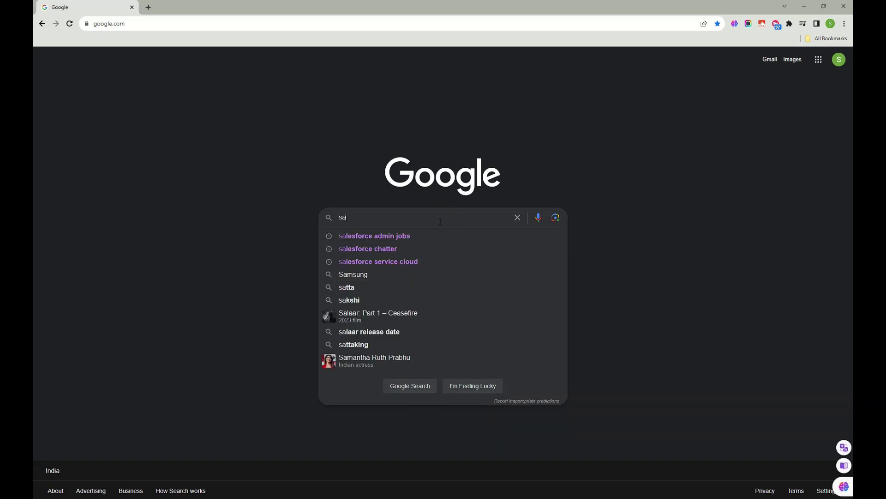
text(l)
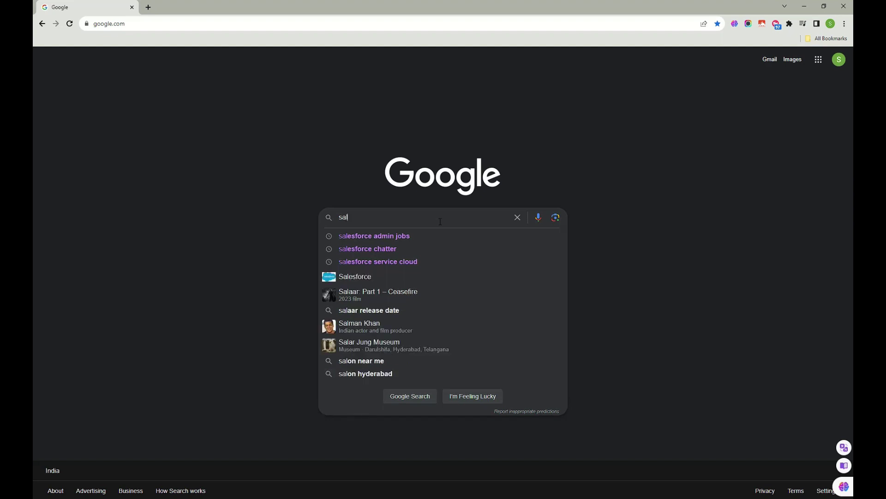
text(esf)
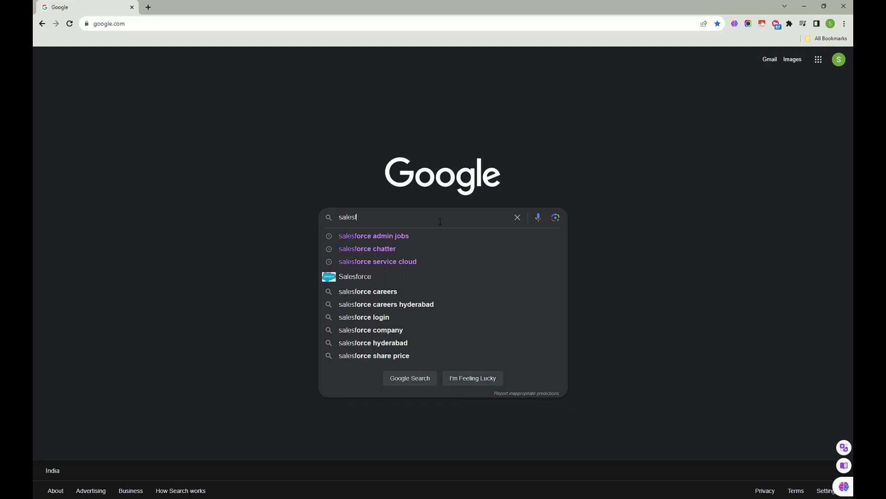
text(orce app)
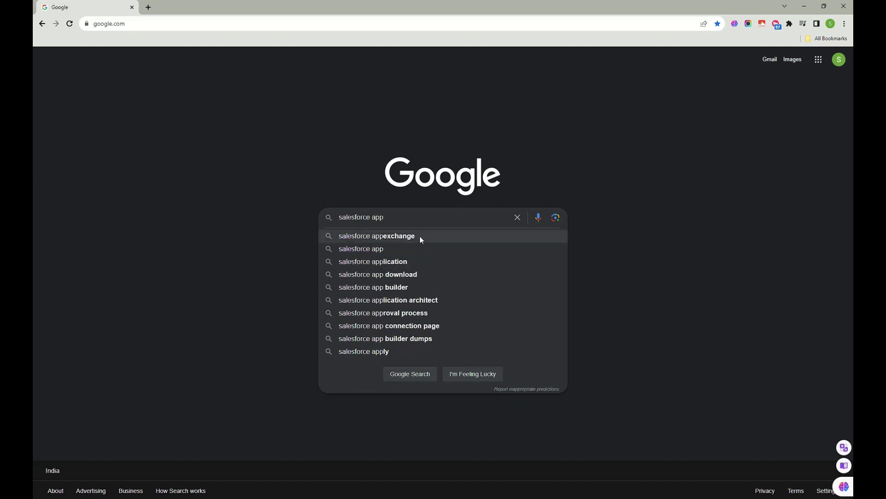
click(422, 240)
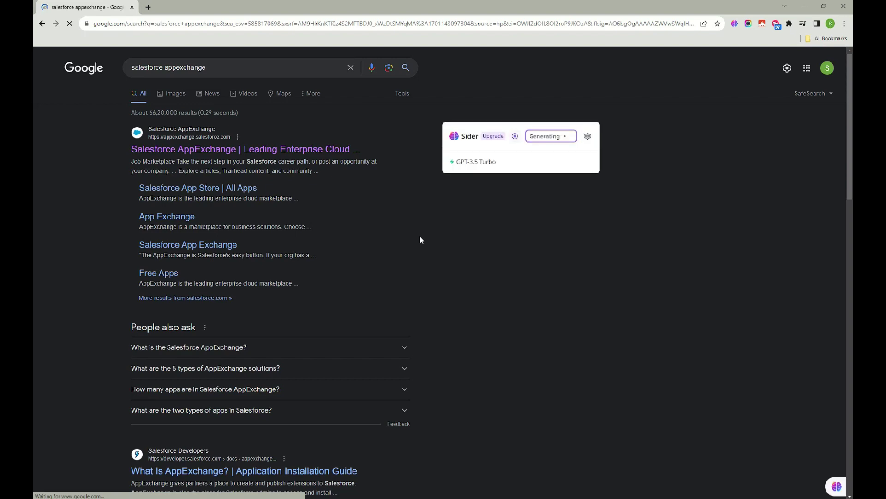
- Open the Salesforce AppExchange result in a new tab and switch to it
right_click(262, 150)
click(290, 155)
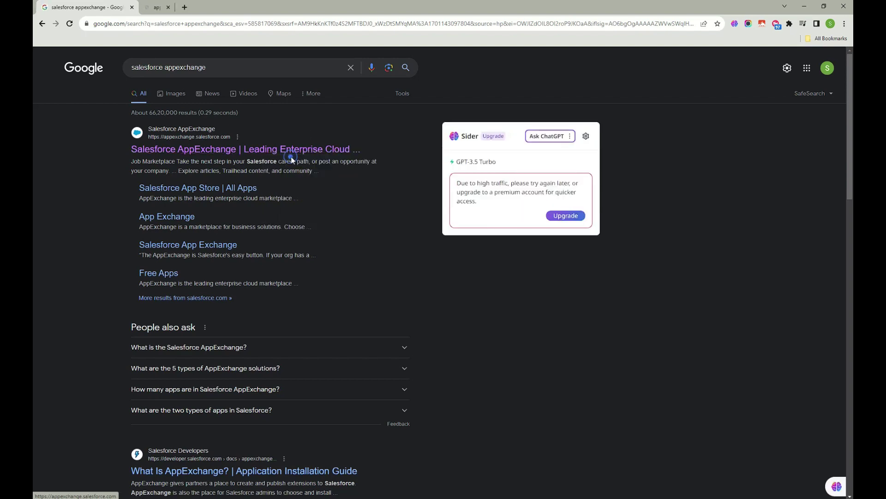
click(176, 4)
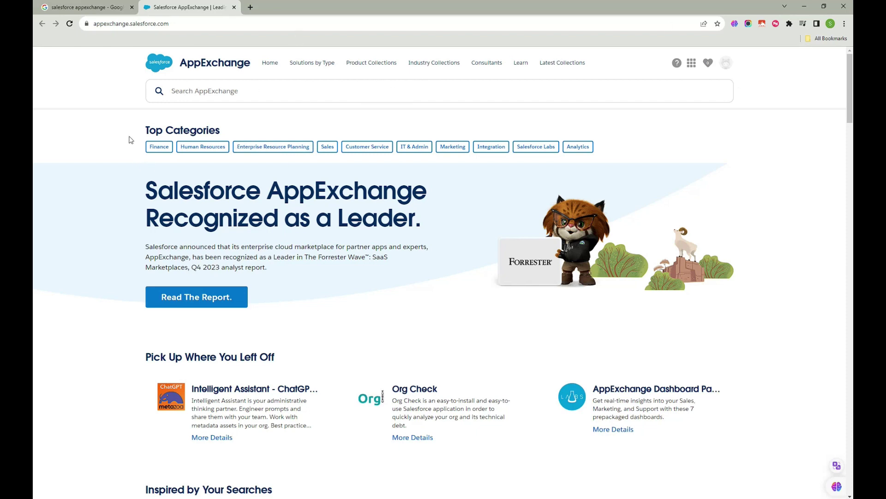
scroll(174, 151, down, 14)
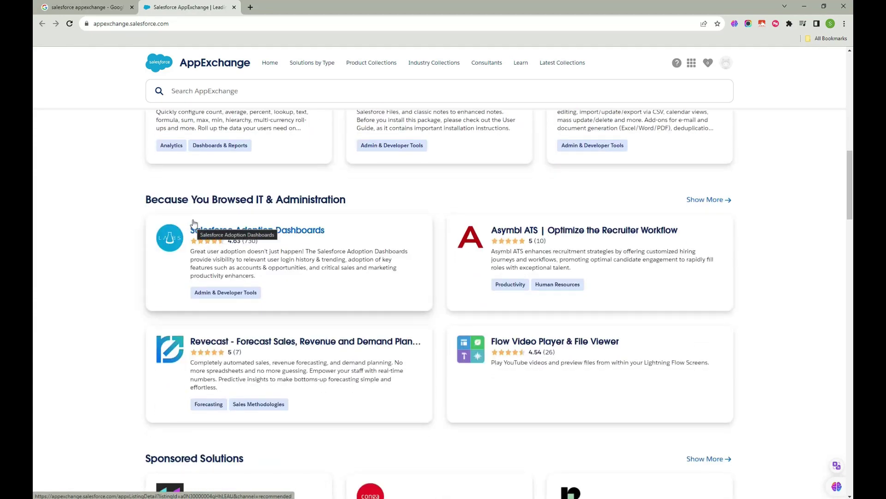
scroll(274, 300, up, 6)
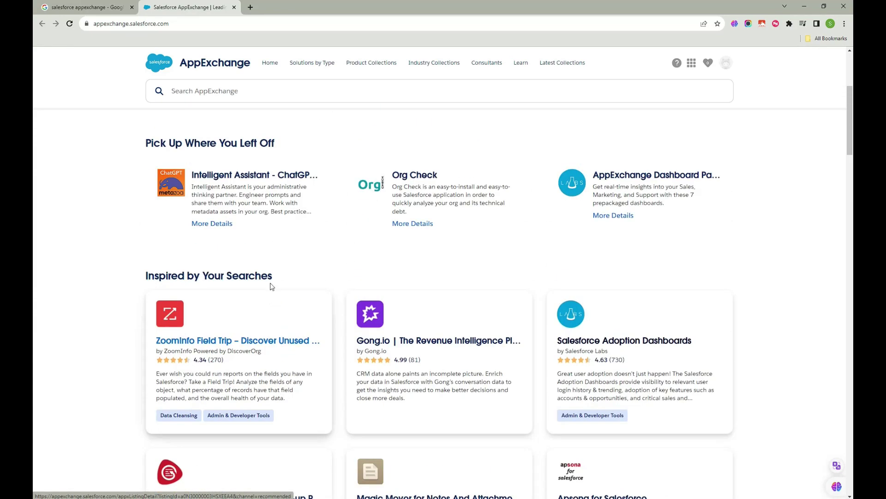
scroll(271, 286, up, 5)
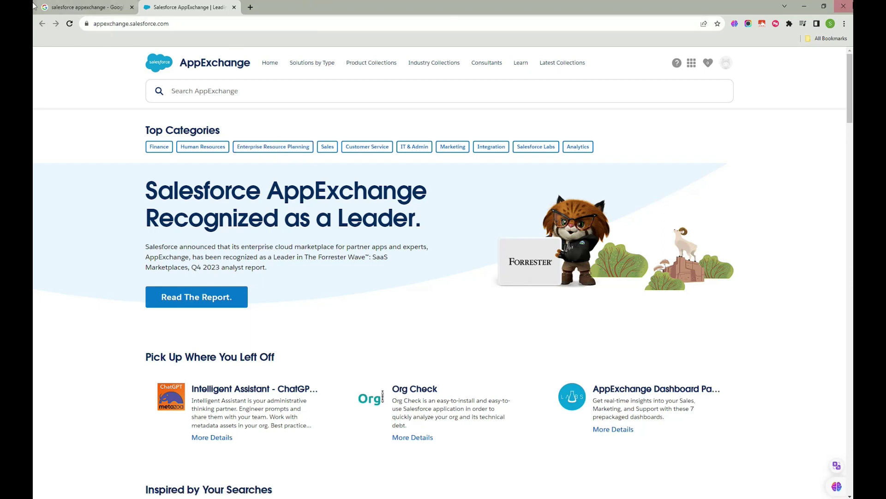
- In a new tab, search for 'extensions' and go to the Chrome Web Store
click(252, 8)
text(e)
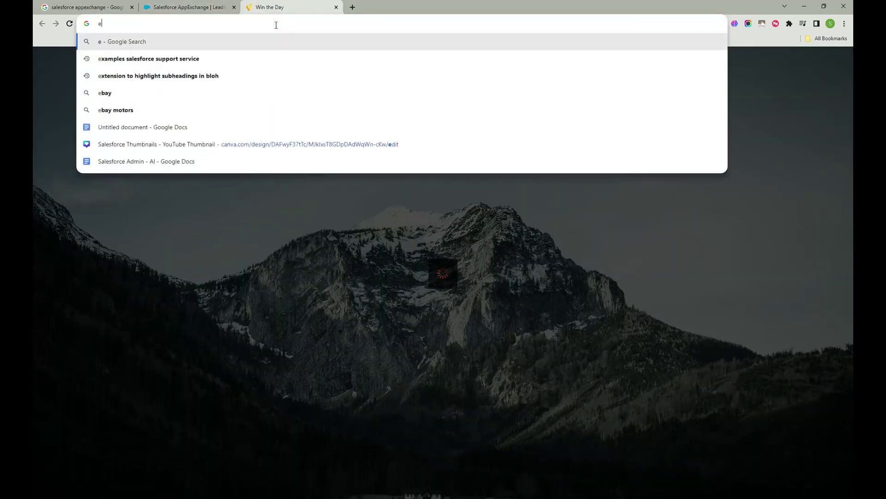
text(xtension s)
key(Return)
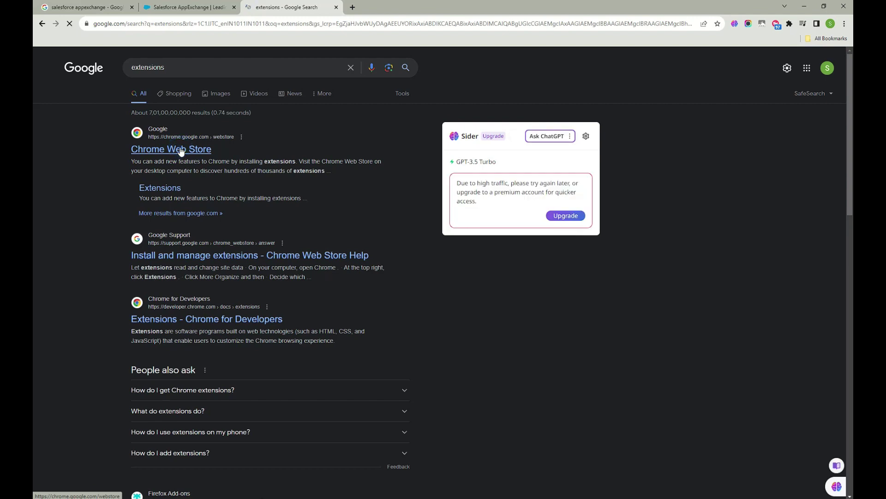
click(181, 150)
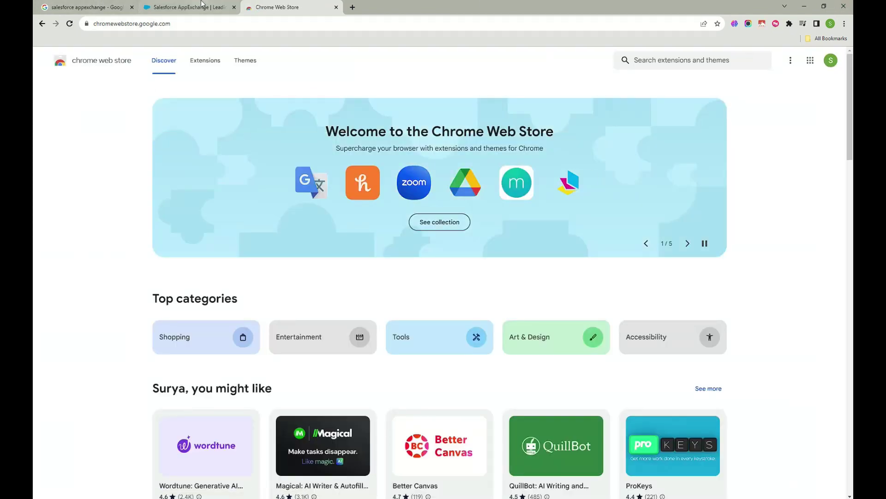
- Browse the Chrome Web Store's Tools extensions category
click(187, 6)
click(298, 7)
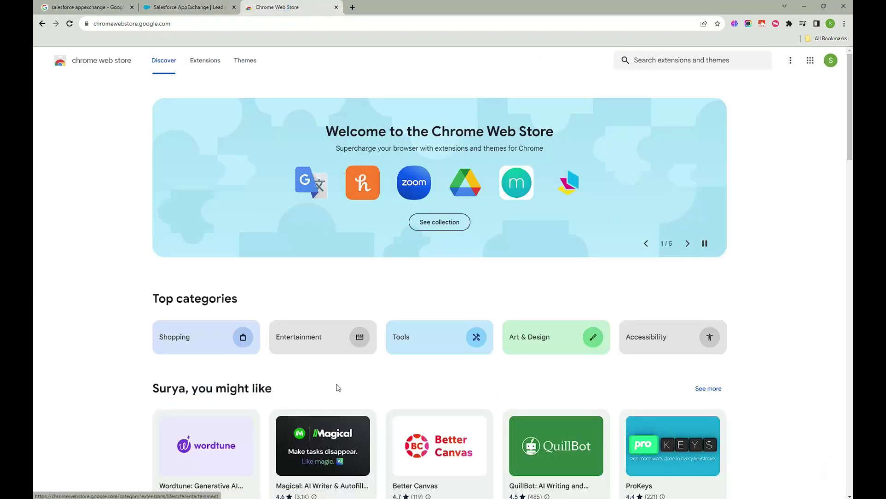
click(432, 342)
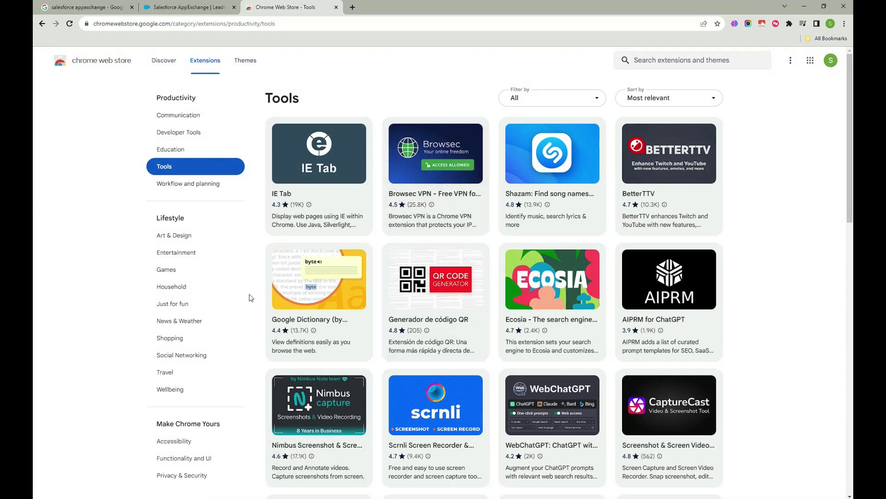
- Return to the AppExchange home tab and scroll back up to its Top Categories
click(188, 8)
scroll(277, 277, down, 10)
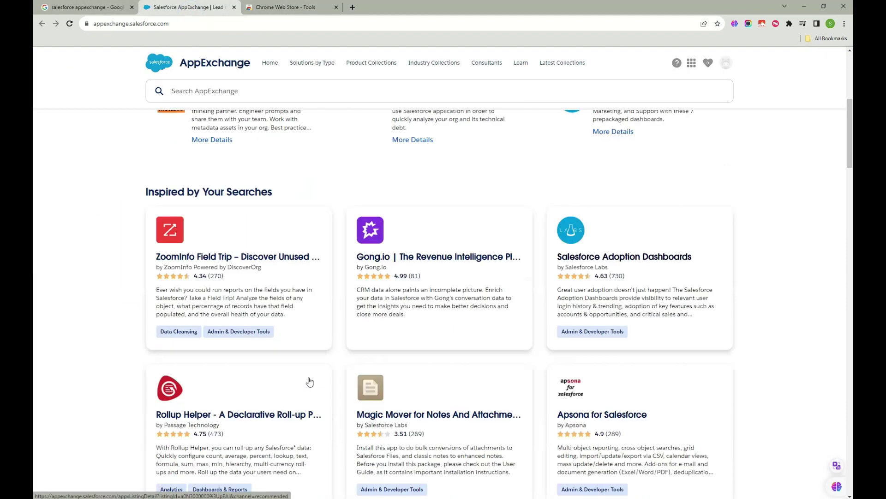
scroll(292, 344, down, 7)
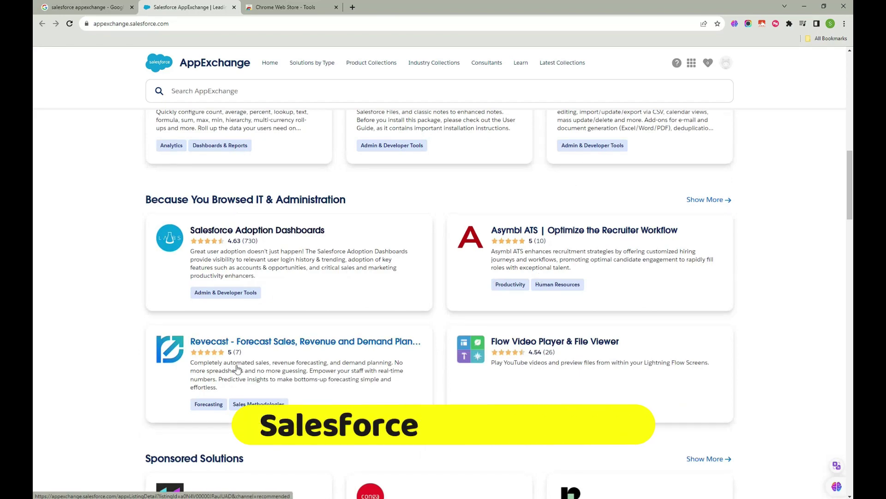
scroll(292, 344, up, 4)
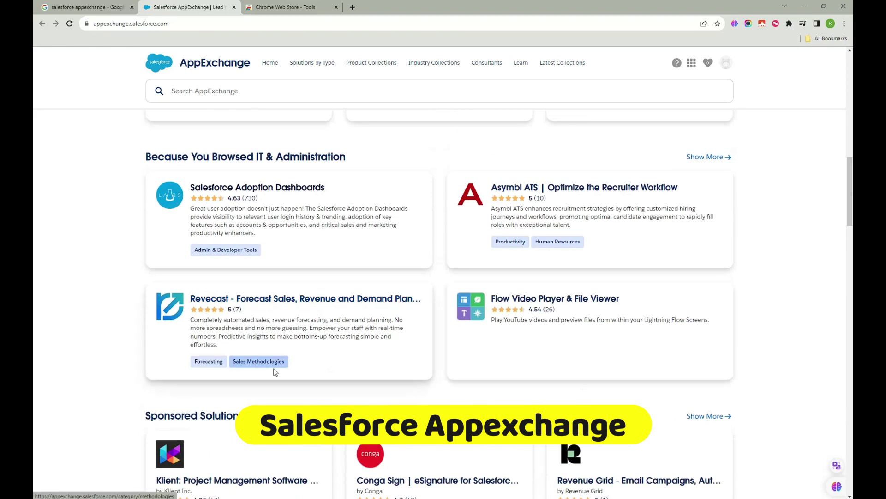
scroll(273, 370, up, 9)
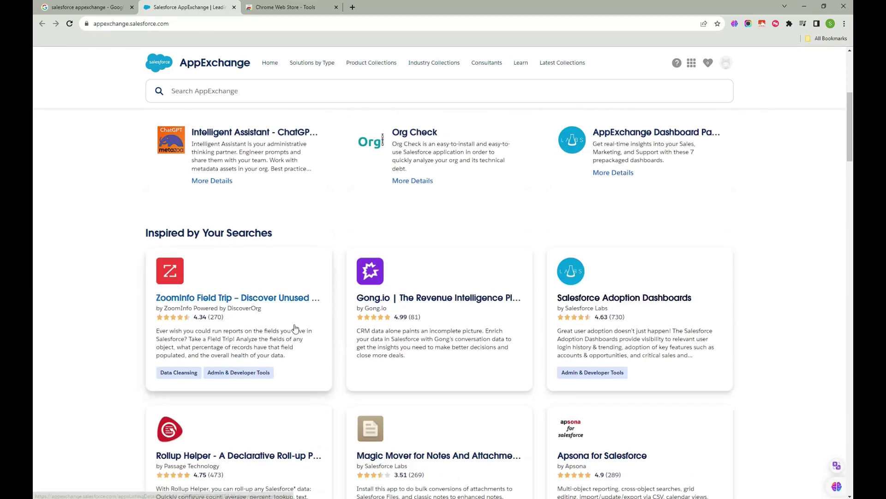
click(286, 8)
scroll(415, 198, down, 4)
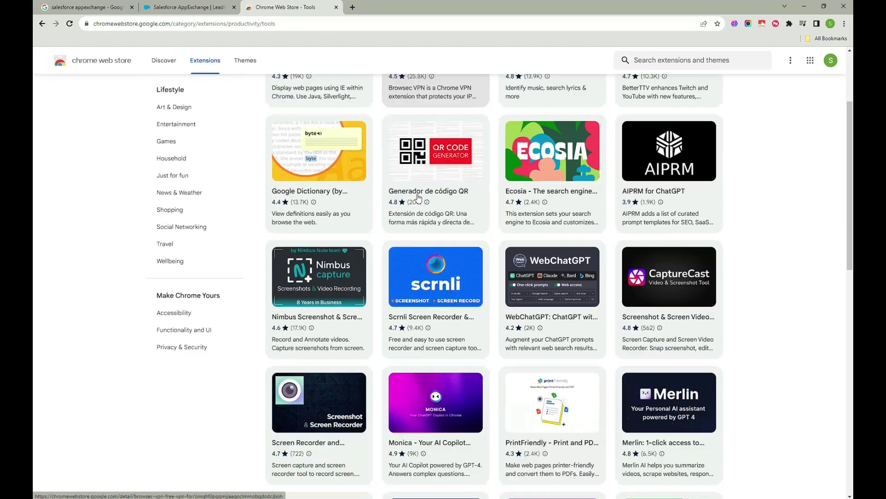
click(197, 9)
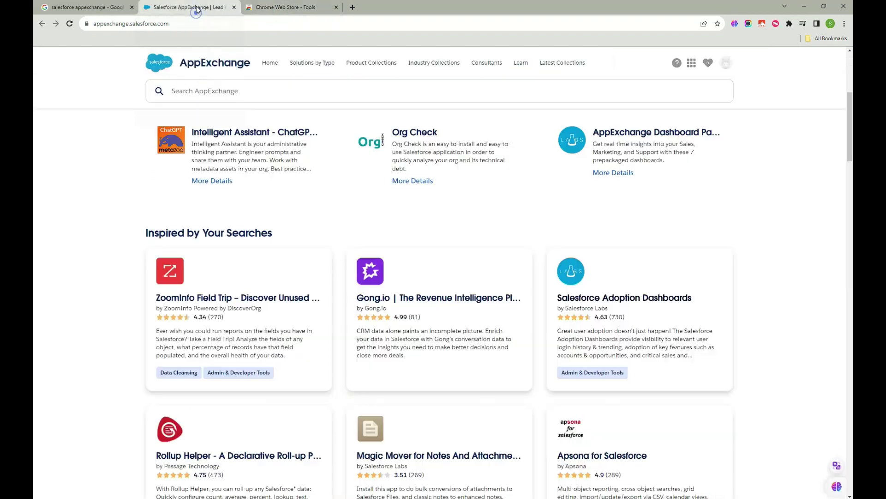
scroll(415, 184, up, 5)
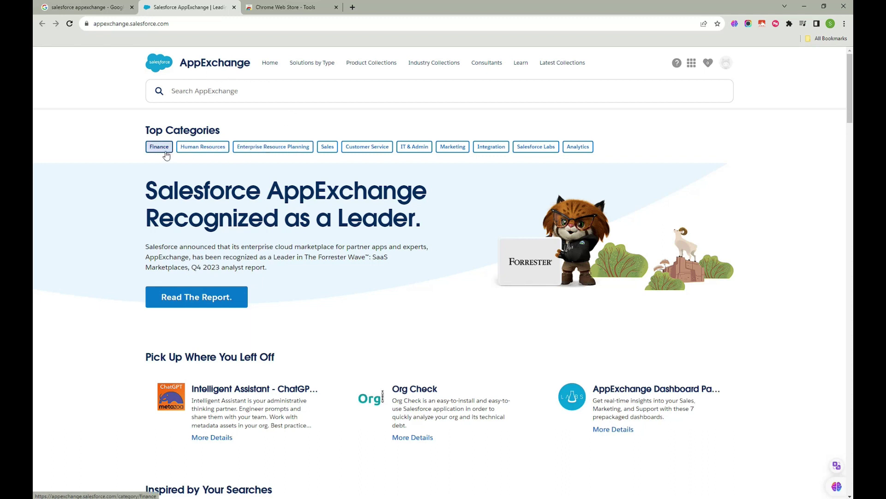
- Show IT & Admin apps with 3-, 2-, 1-star and Unrated ratings filtered out
click(412, 149)
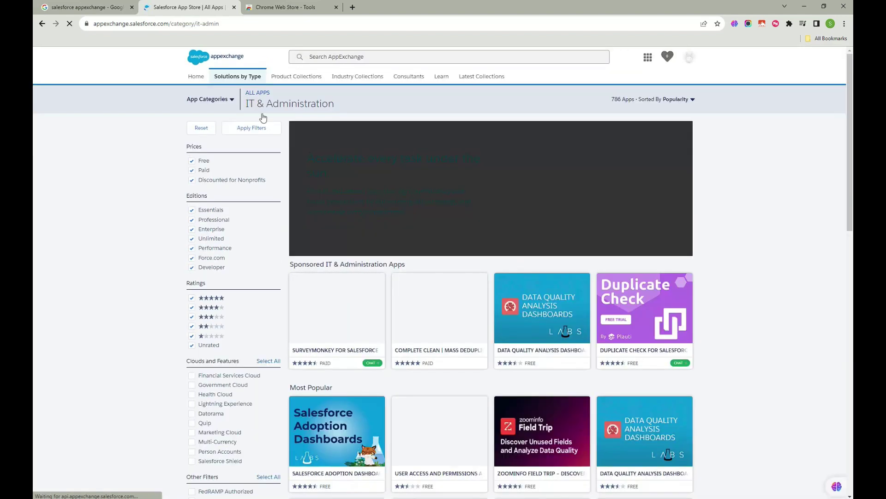
click(192, 326)
click(191, 317)
click(192, 335)
click(191, 346)
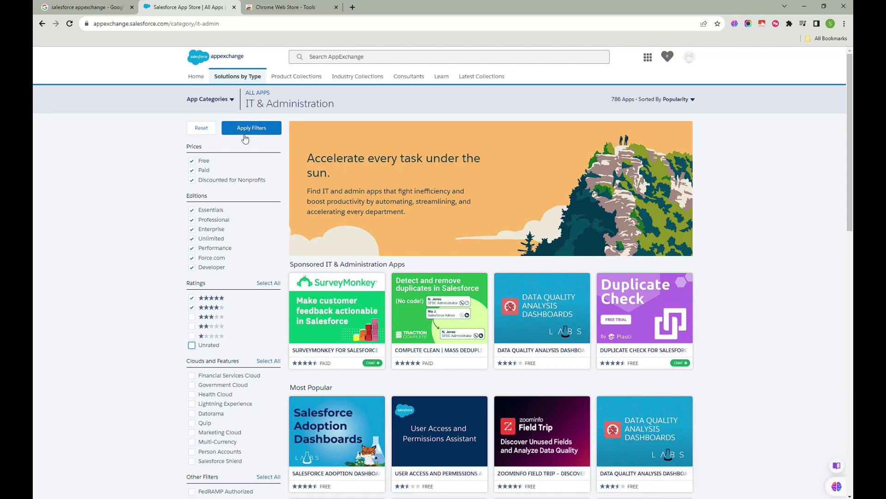
click(244, 132)
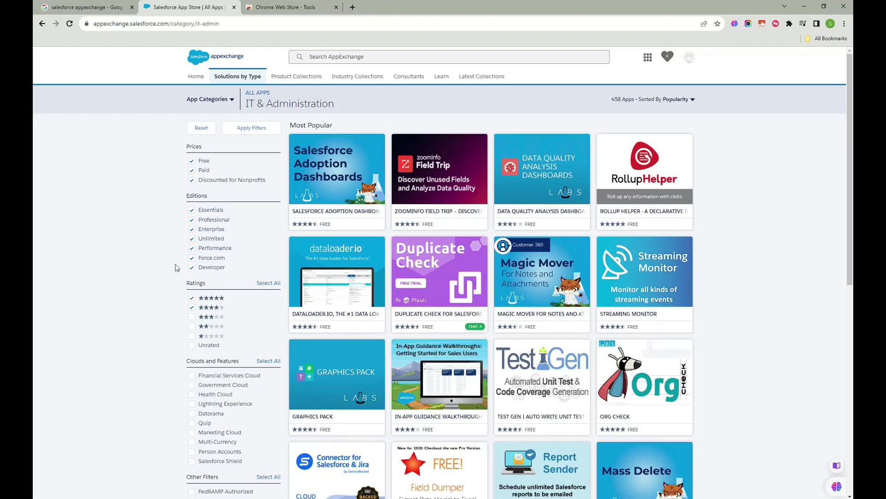
- Open the Salesforce Adoption Dashboards listing, then return to the Chrome Web Store tab
scroll(173, 258, down, 3)
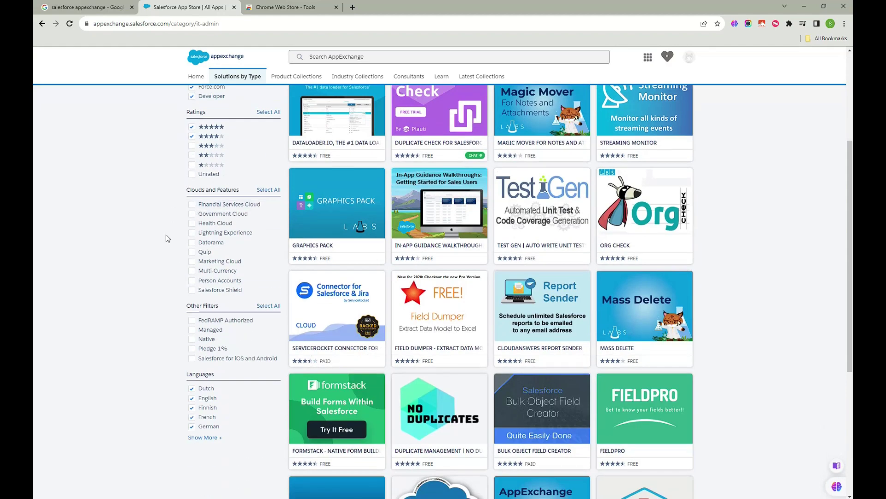
scroll(194, 395, down, 1)
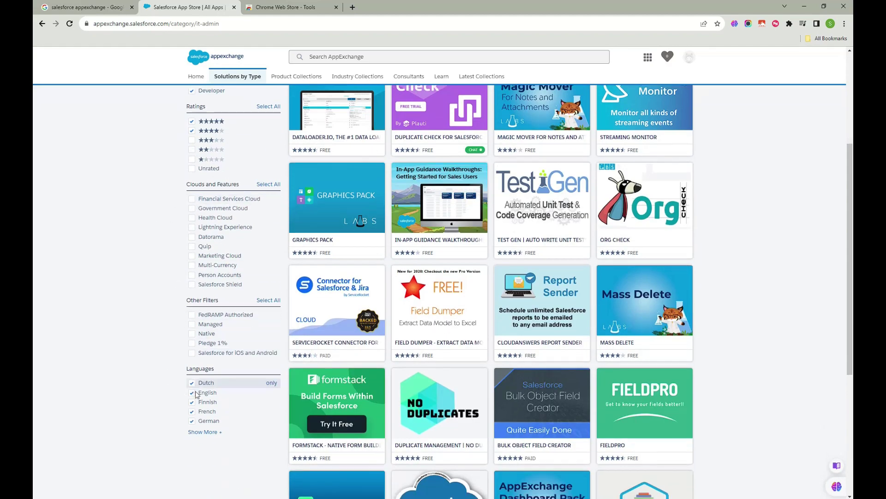
scroll(198, 392, down, 2)
scroll(249, 323, up, 5)
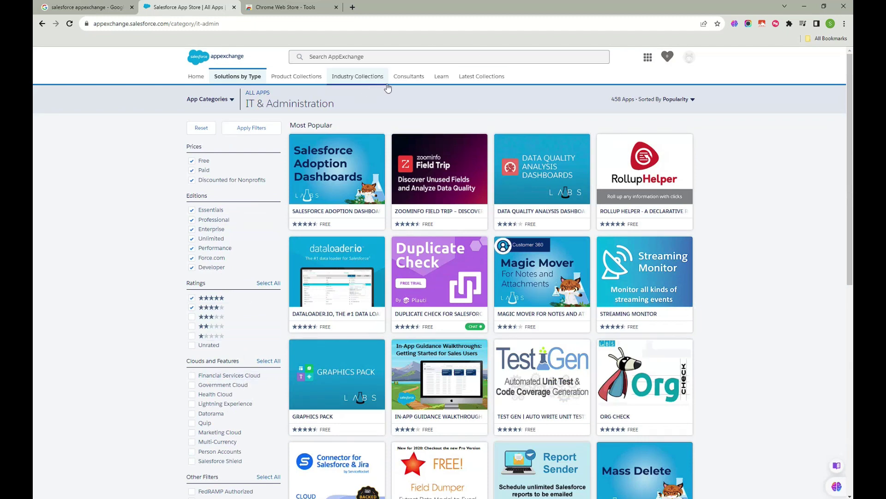
click(415, 81)
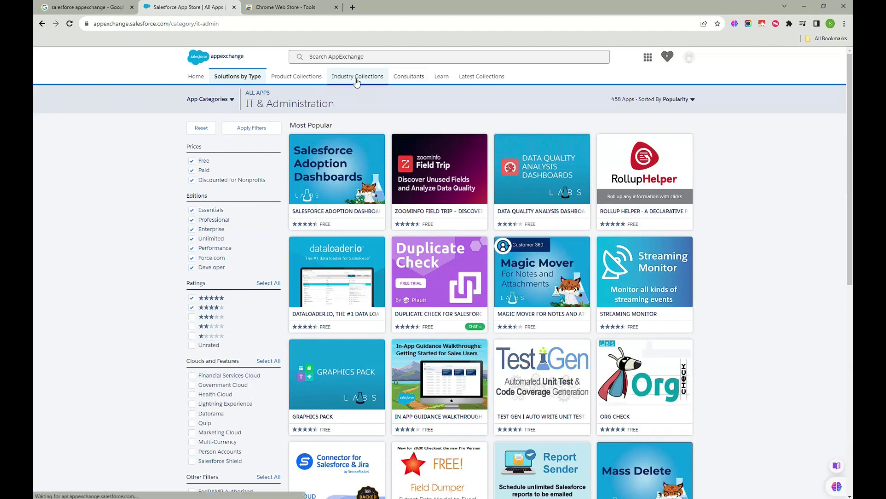
click(441, 79)
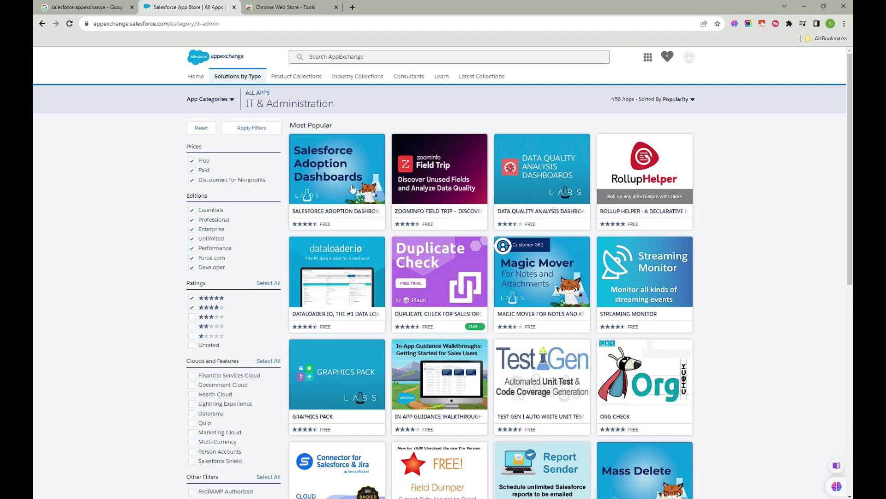
mouse_move(332, 172)
click(514, 315)
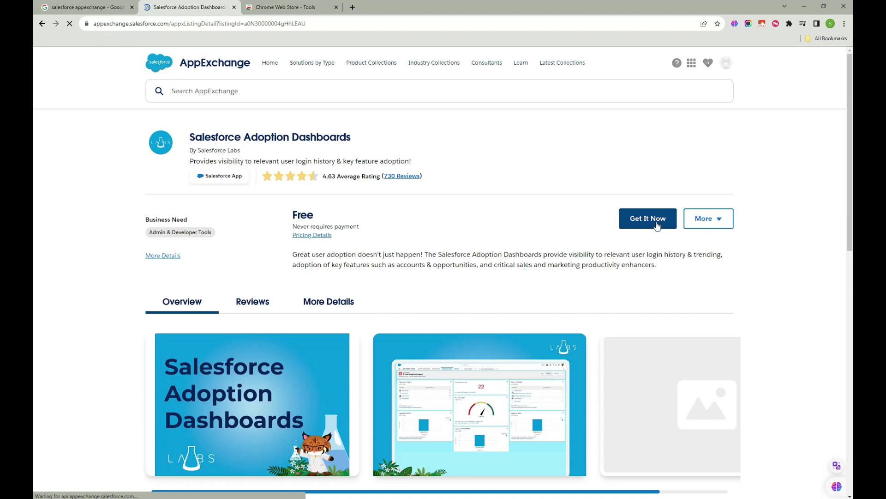
click(288, 8)
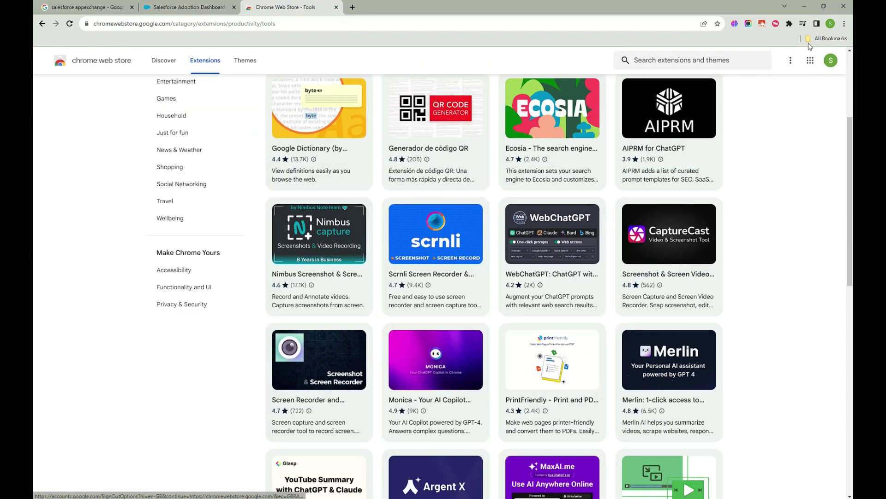
- Go to Trailhead's Hands-On Orgs page from the bookmarks
click(821, 40)
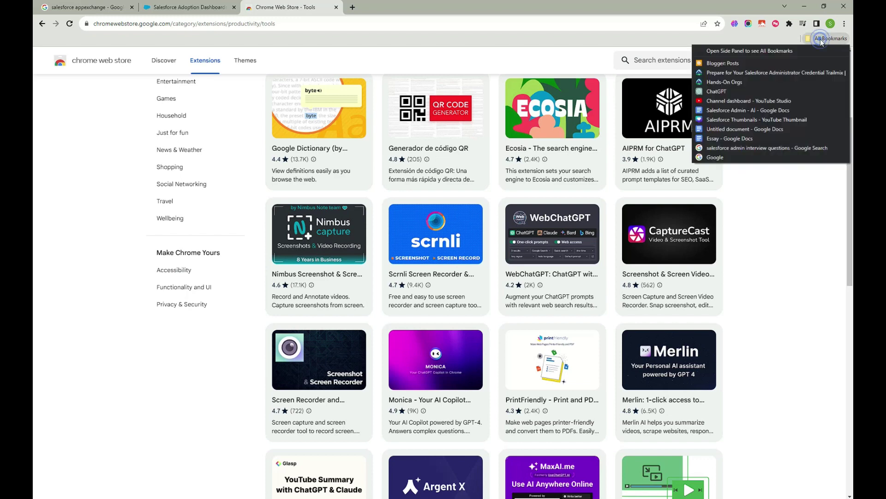
click(741, 84)
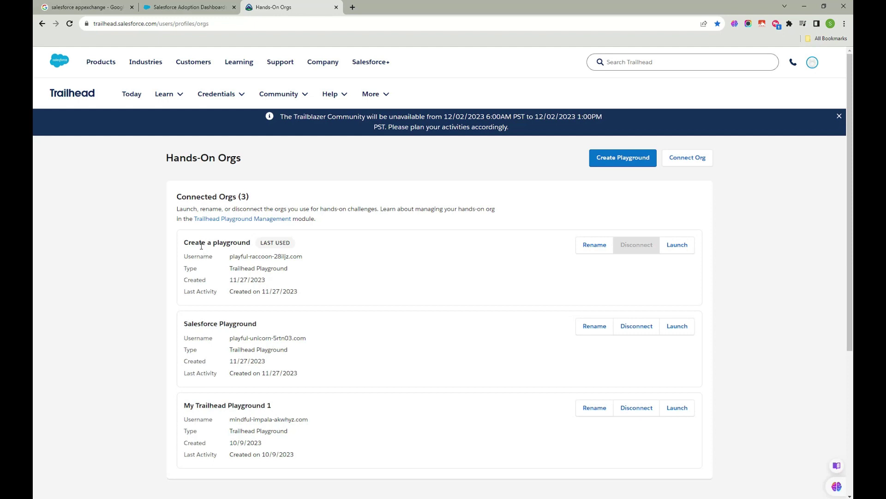
triple_click(184, 243)
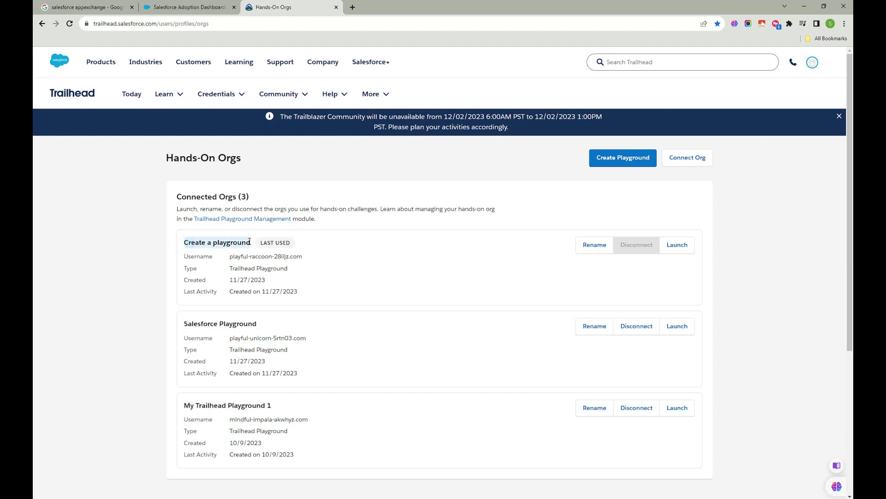
- Rename the first playground org to 'Install an App', save, and launch it
click(438, 250)
click(595, 244)
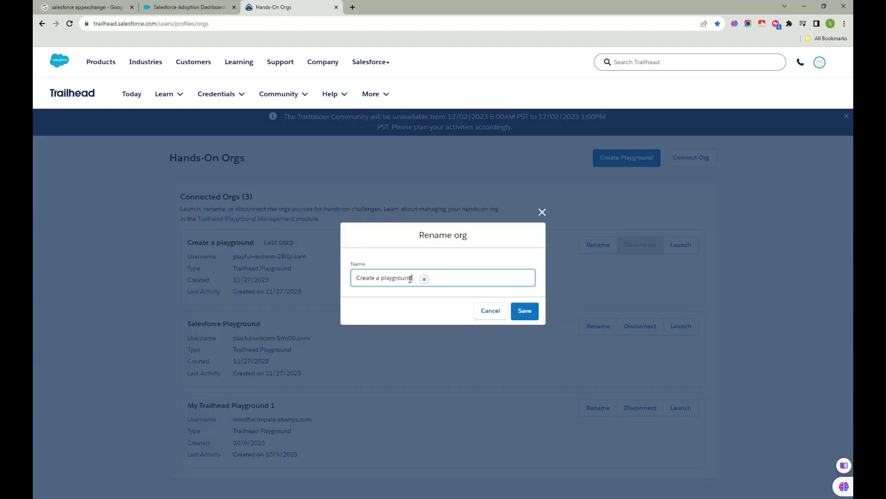
drag(424, 279, 263, 281)
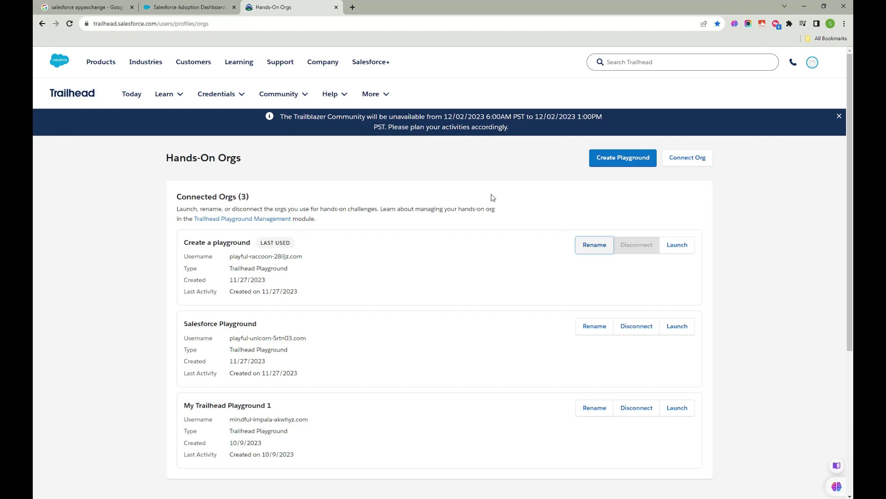
click(595, 249)
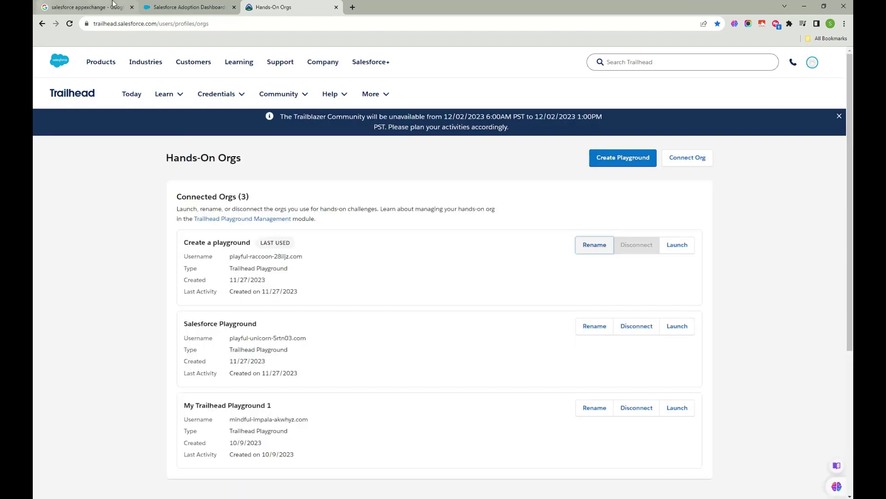
click(596, 245)
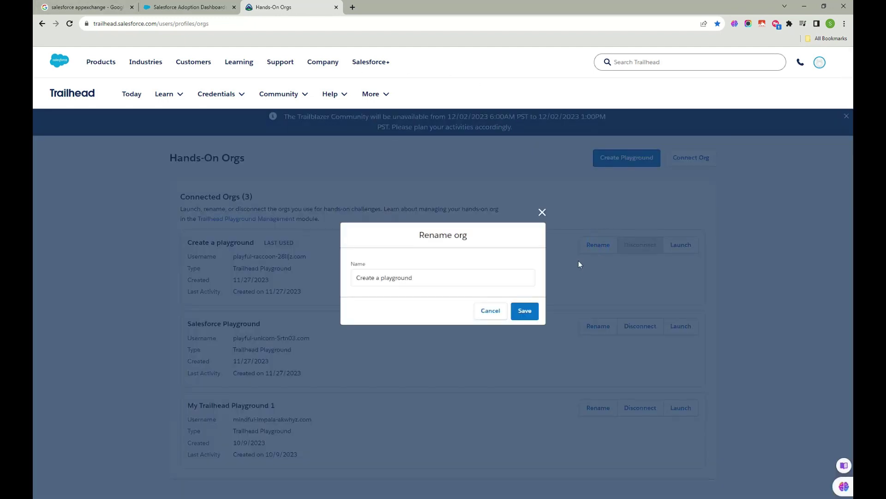
triple_click(434, 281)
key(BackSpace)
text(Insta)
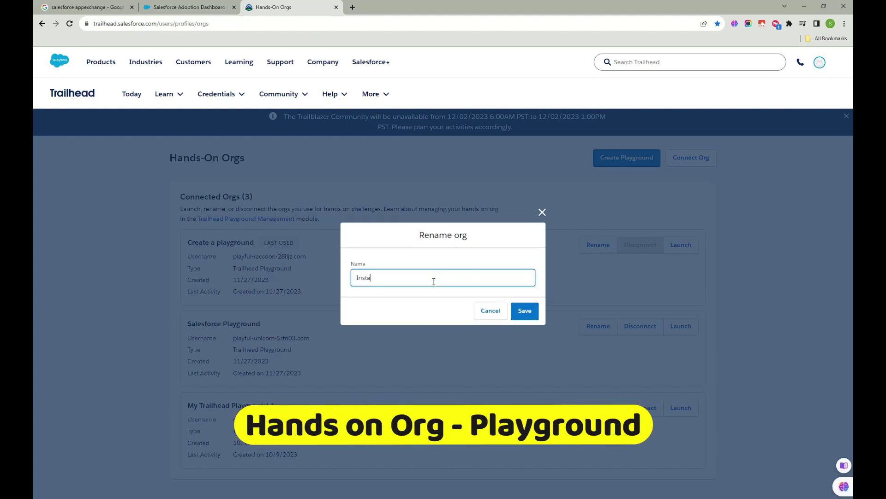
text(ll an App)
click(526, 311)
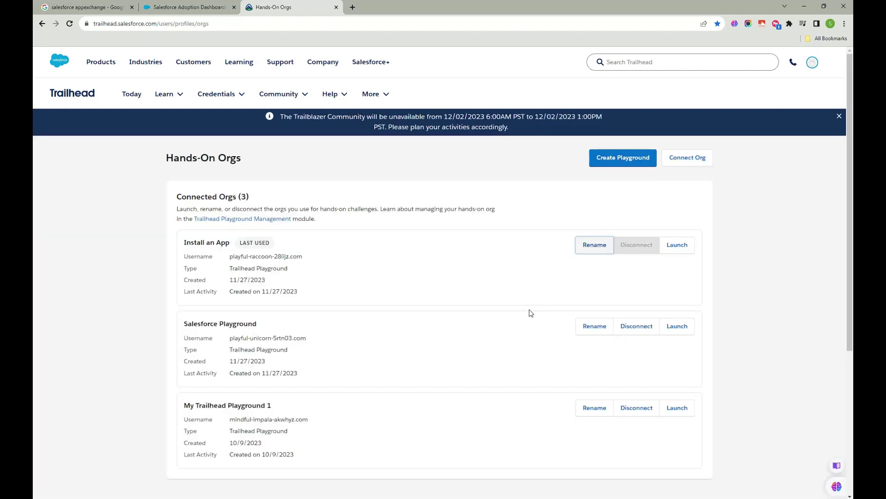
click(684, 253)
- Try Get It Now on Salesforce Adoption Dashboards and dismiss the no-linked-accounts notice
drag(381, 13, 300, 18)
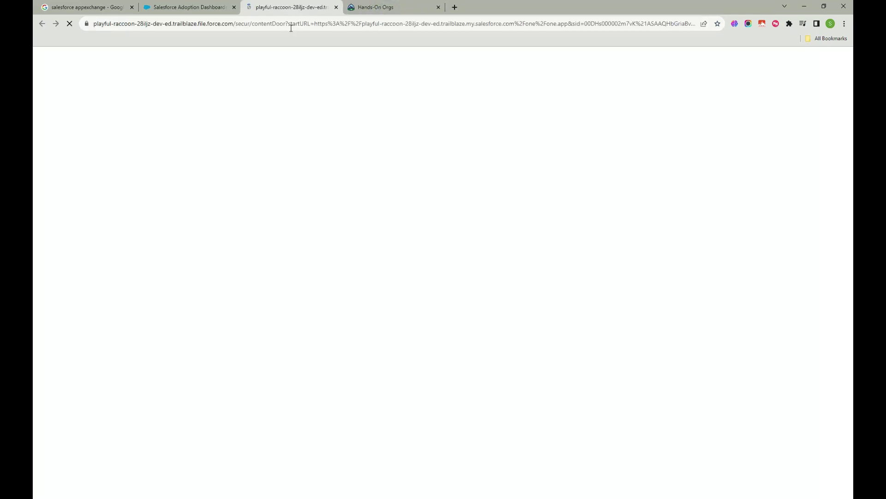
click(199, 10)
click(279, 7)
click(206, 9)
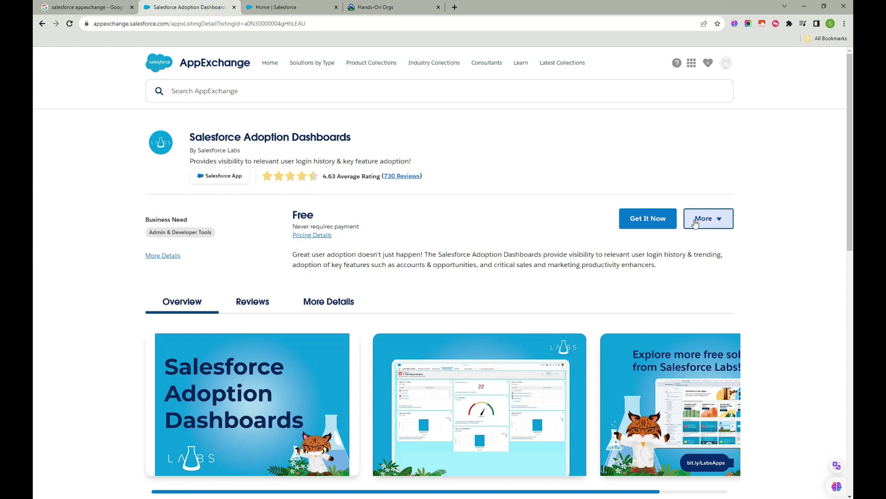
click(647, 224)
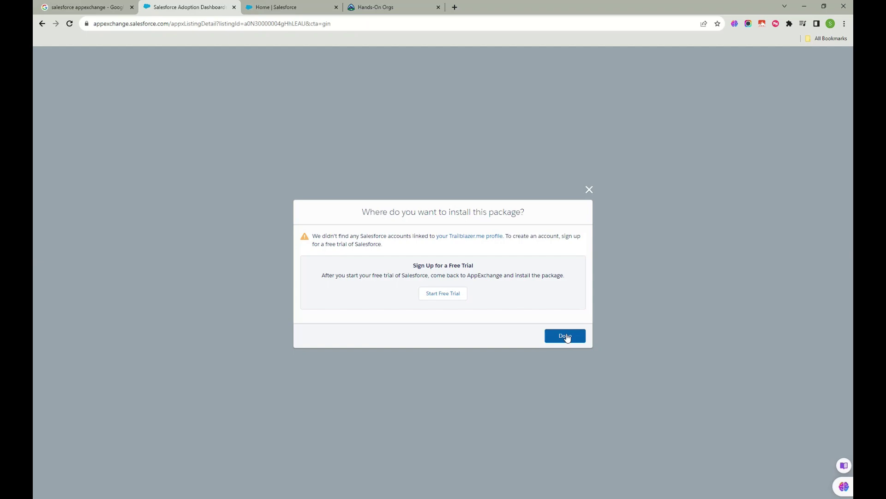
click(589, 190)
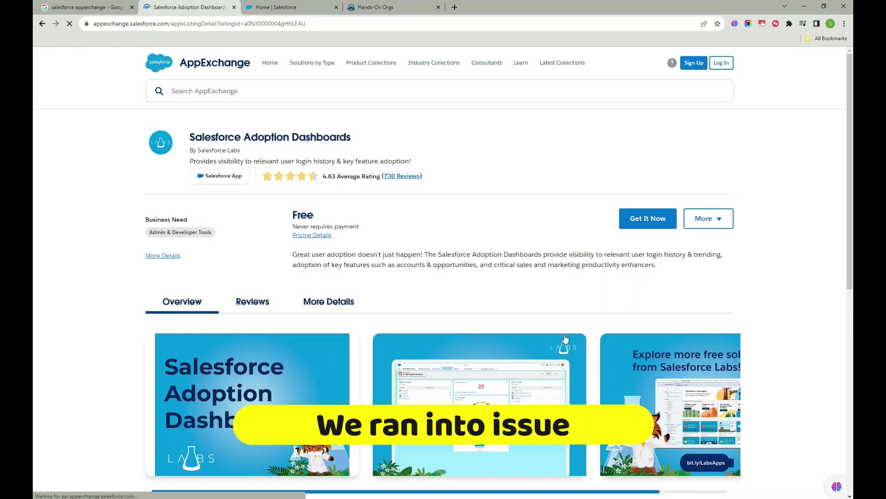
- Switch to the playground org's Salesforce Sales home page
scroll(414, 259, down, 5)
scroll(414, 259, up, 2)
scroll(414, 256, up, 3)
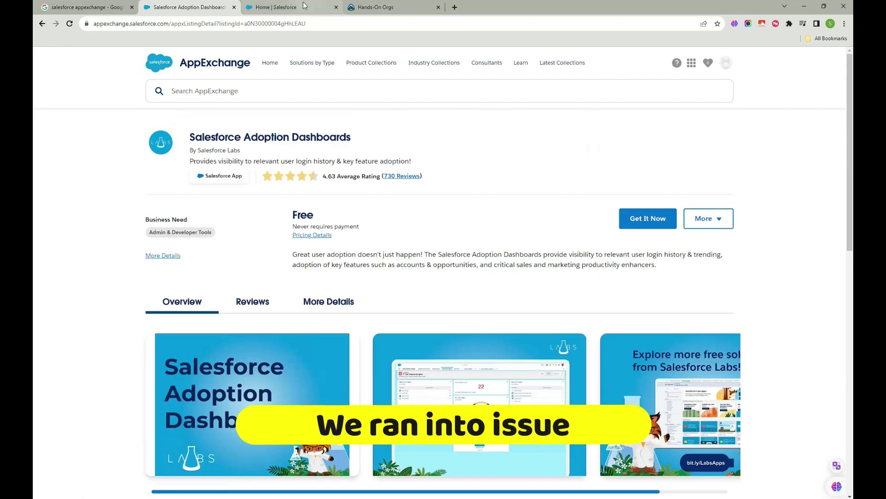
click(303, 8)
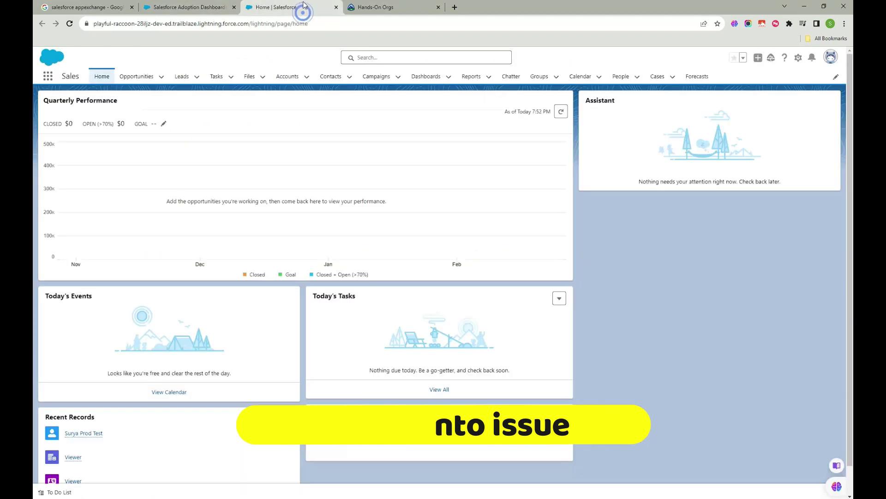
click(49, 78)
scroll(111, 174, down, 1)
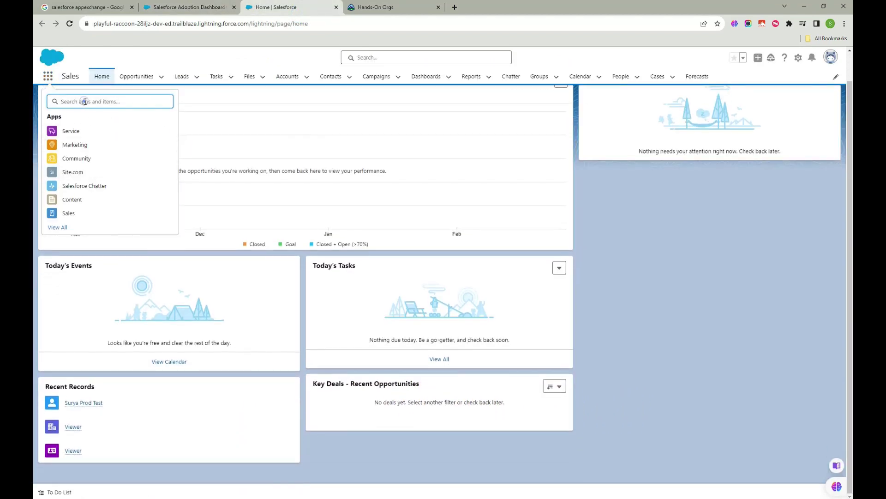
- Open Home via the App Launcher search 'home', then open Setup in a new tab
text(home)
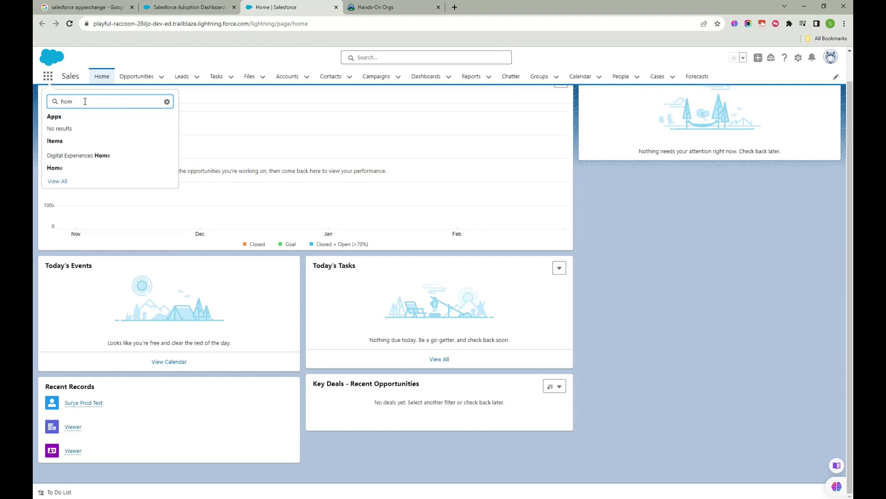
click(76, 167)
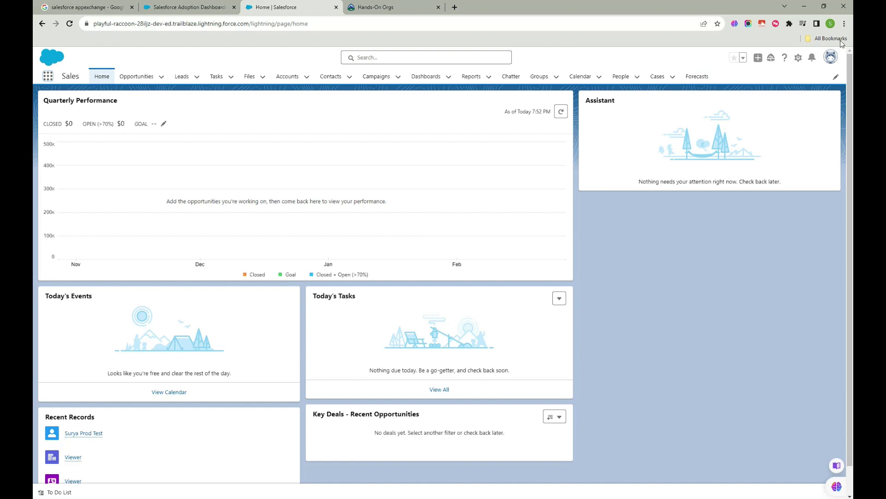
click(798, 59)
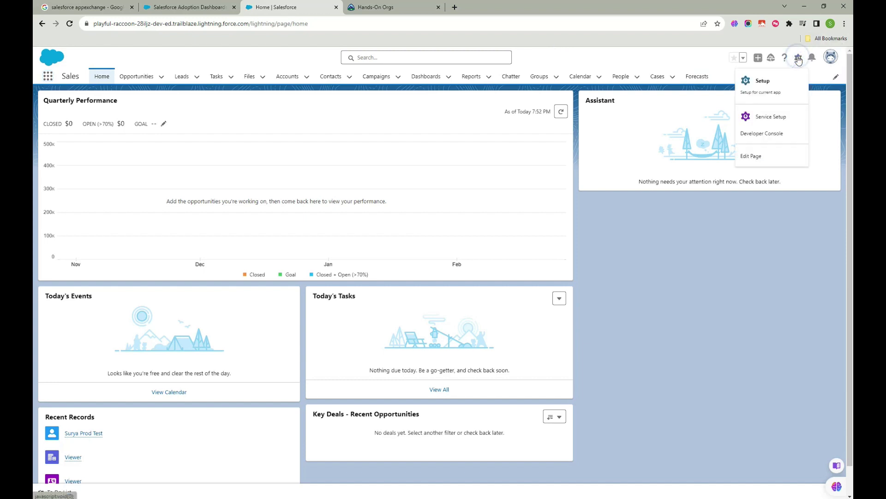
click(771, 89)
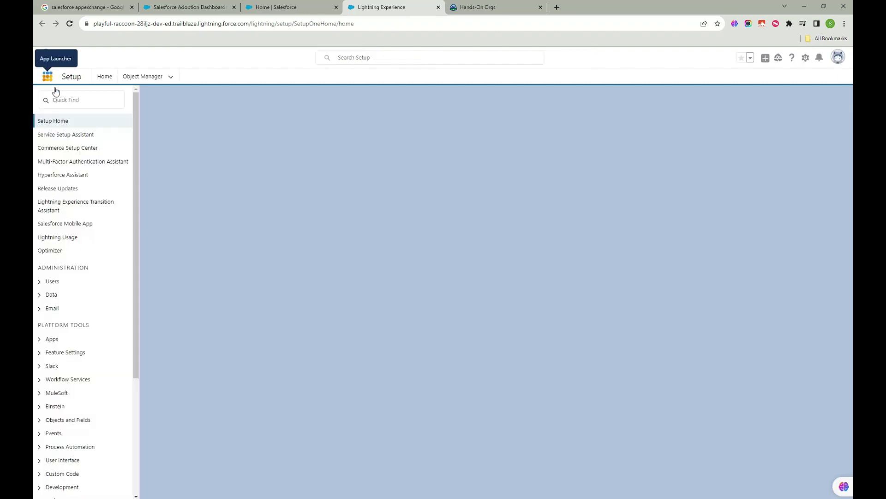
- Find Installed Packages with Quick Find 'insta' and visit AppExchange from there
text(in)
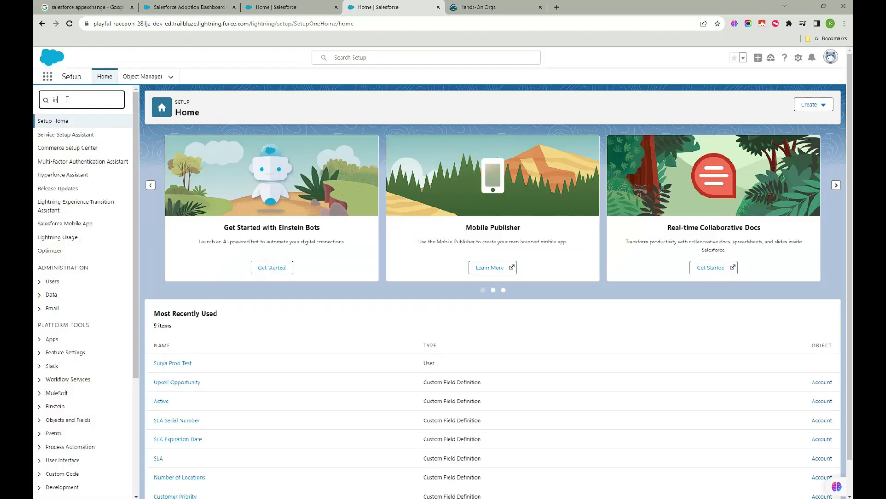
text(sta)
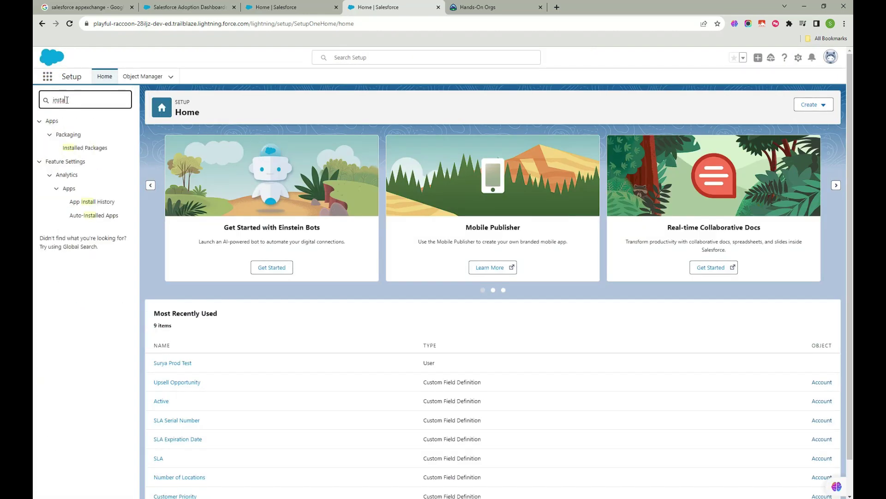
click(86, 147)
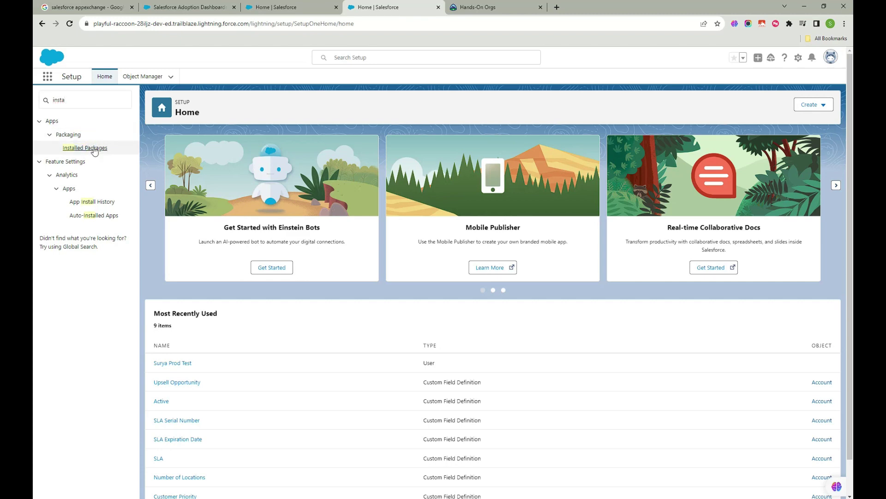
click(95, 148)
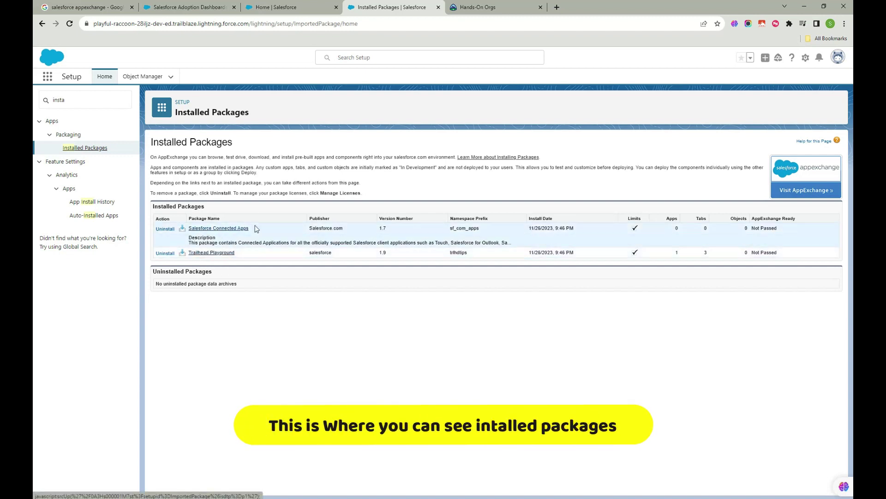
click(821, 186)
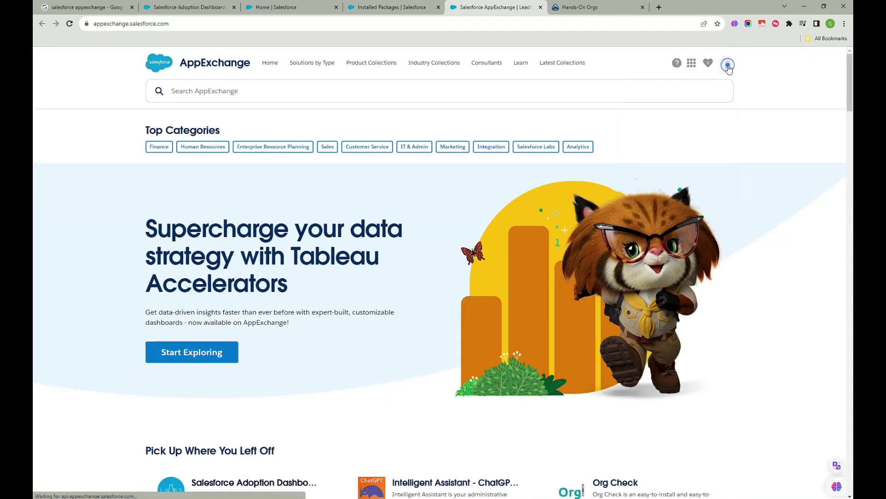
- Filter IT & Admin apps to exclude paid, nonprofit-discounted, and 1- to 3-star apps
click(411, 147)
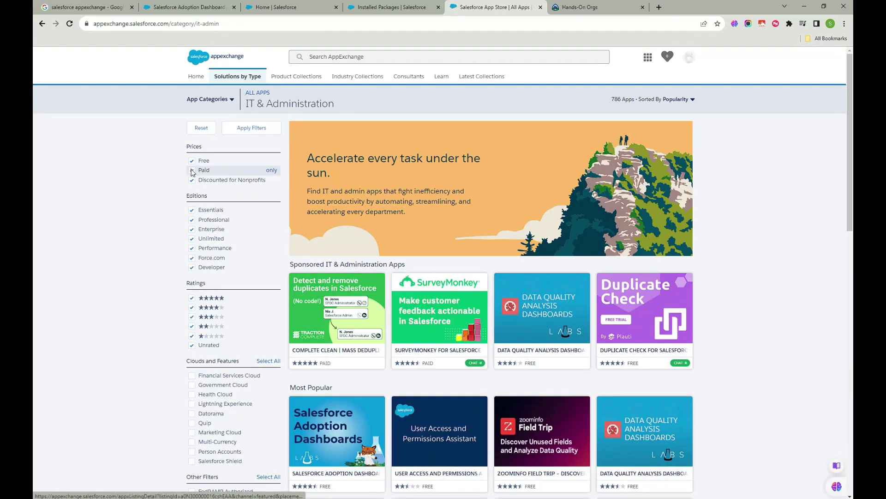
click(192, 170)
click(191, 180)
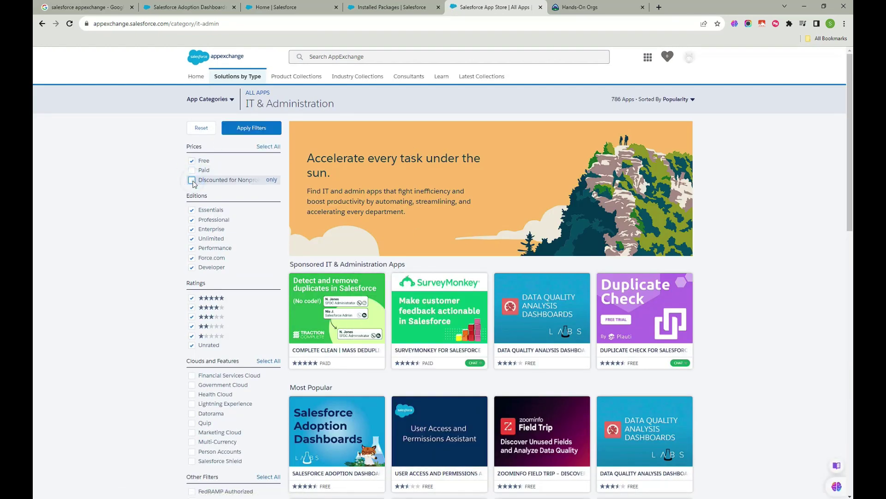
click(192, 316)
click(191, 326)
click(191, 335)
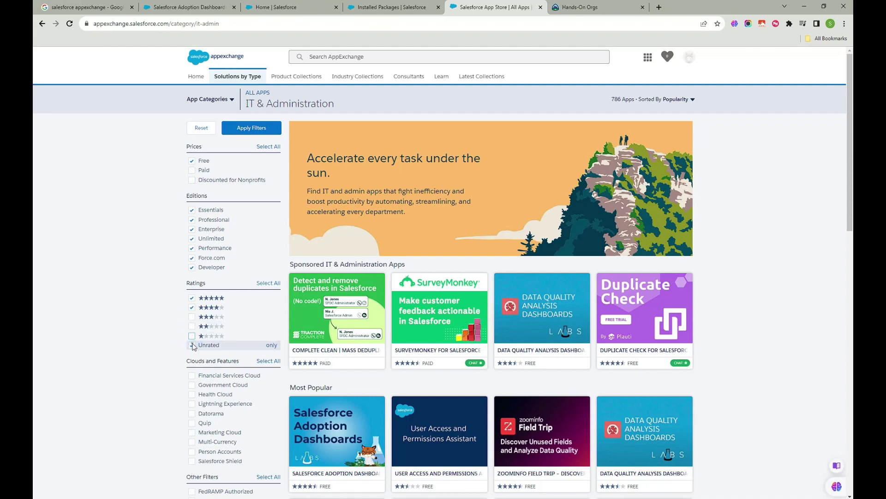
scroll(216, 339, down, 5)
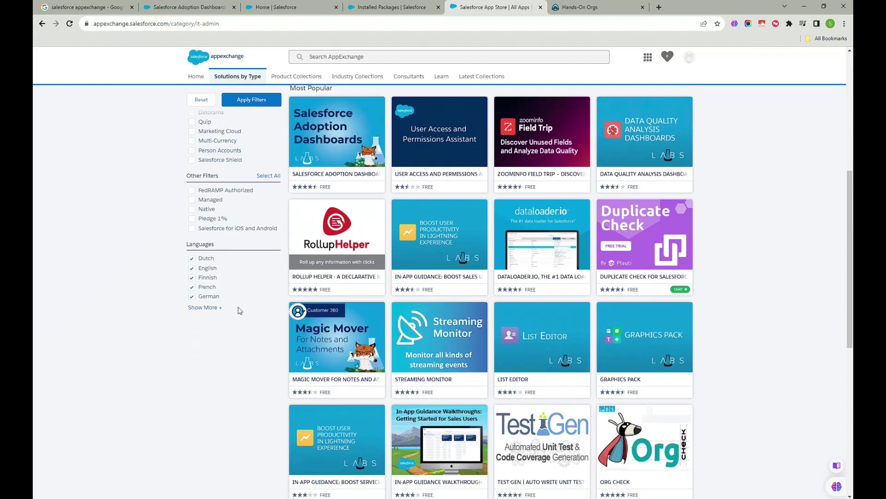
scroll(239, 310, up, 5)
click(251, 127)
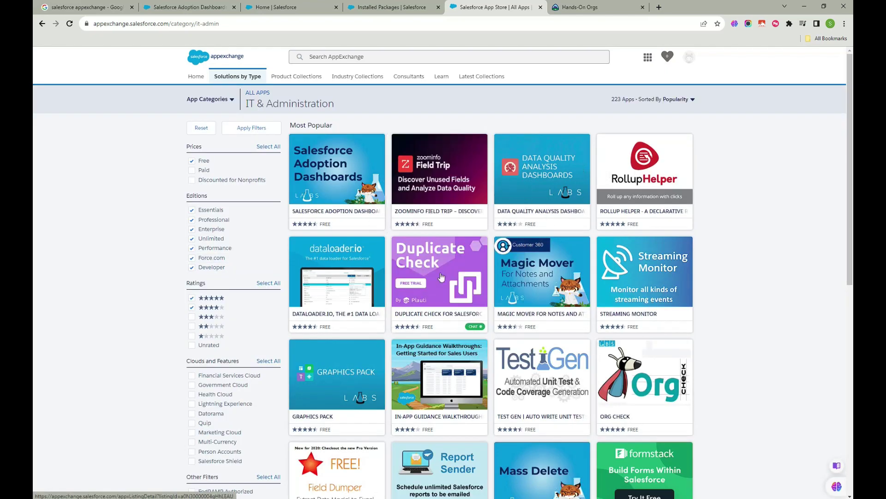
- Scroll the filtered results and open the Org Check listing
scroll(573, 370, down, 2)
scroll(581, 386, down, 1)
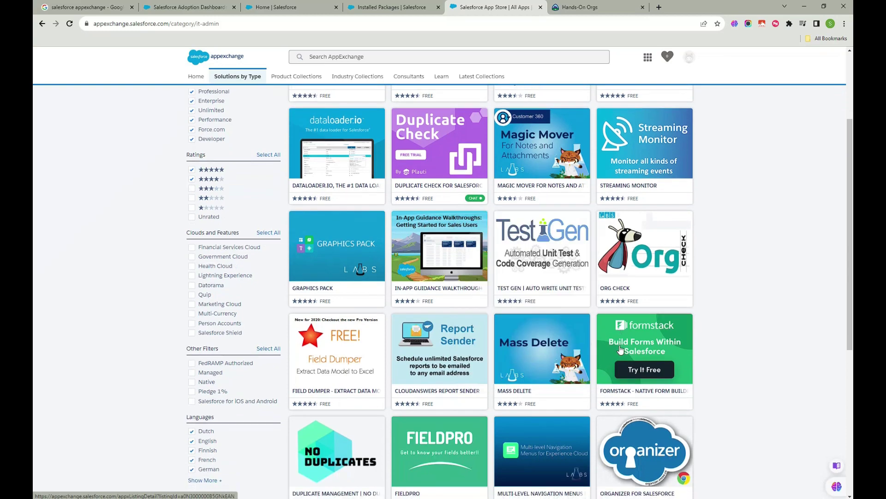
scroll(452, 308, up, 3)
scroll(461, 296, down, 8)
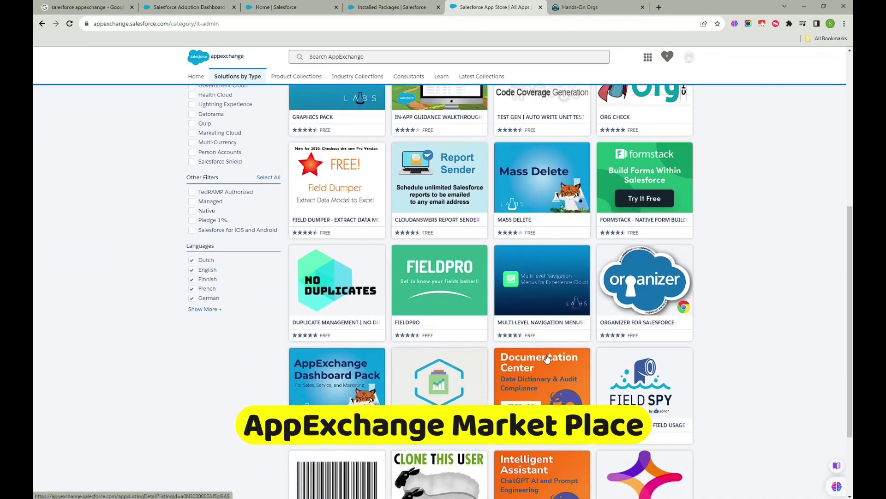
scroll(519, 359, down, 1)
scroll(550, 314, down, 2)
scroll(559, 309, up, 6)
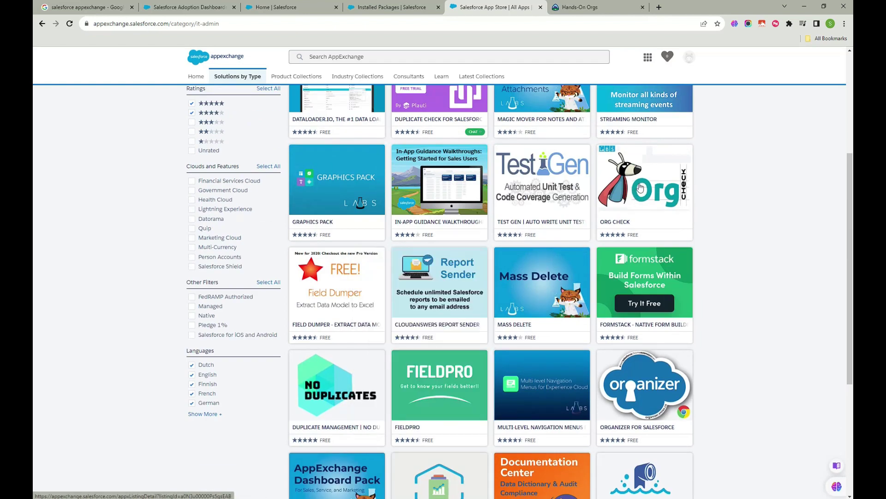
click(640, 188)
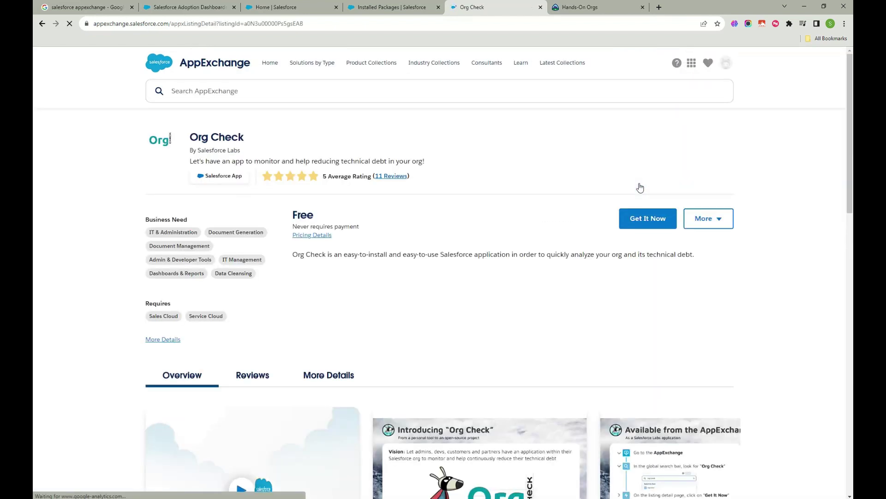
- Read Org Check's overview and scroll through its user reviews
scroll(286, 280, down, 2)
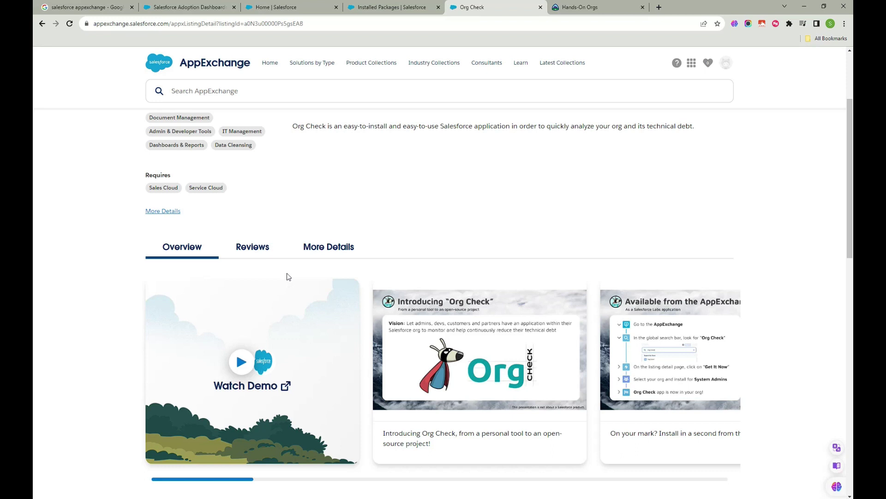
scroll(301, 350, down, 3)
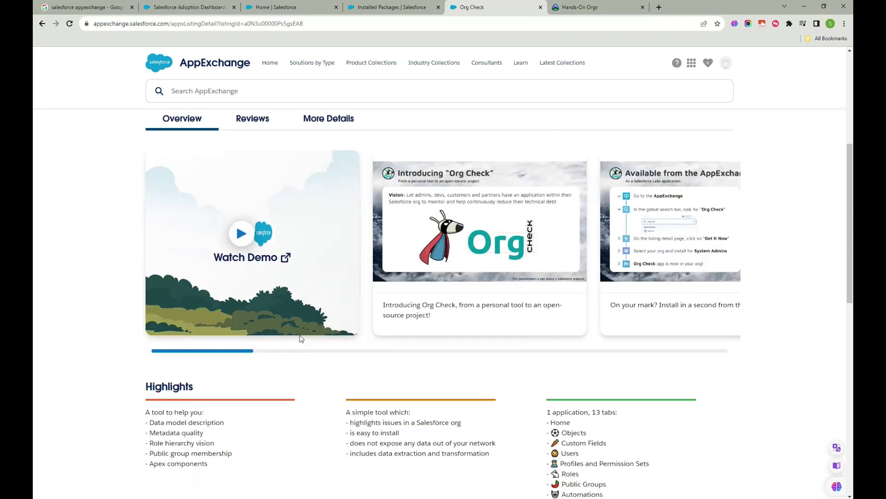
scroll(300, 340, up, 3)
click(253, 249)
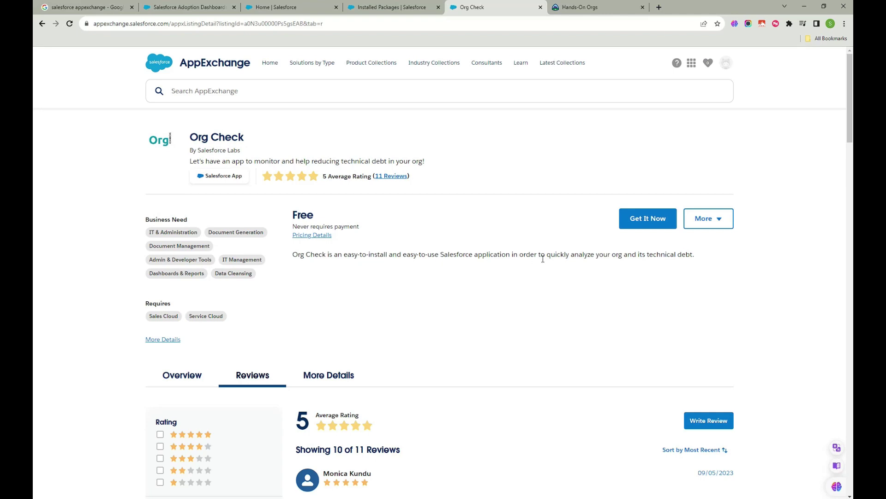
scroll(426, 321, down, 7)
scroll(340, 313, up, 2)
scroll(326, 314, down, 12)
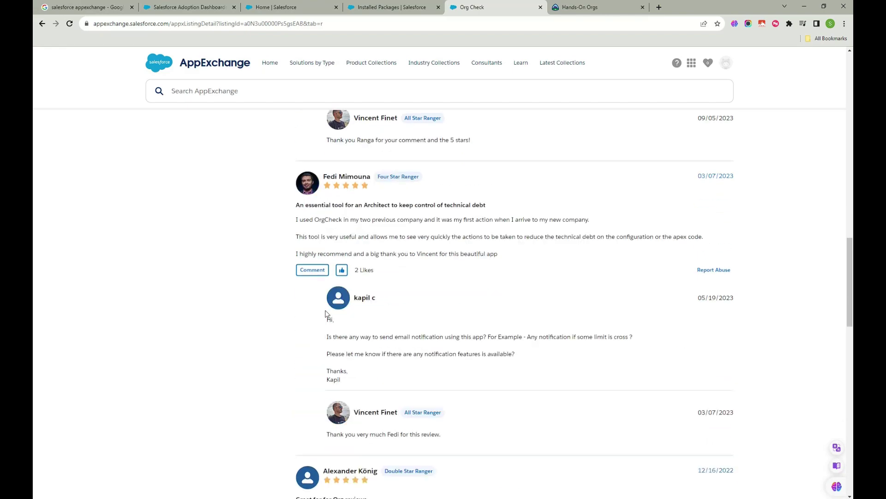
scroll(326, 312, down, 4)
scroll(323, 351, up, 20)
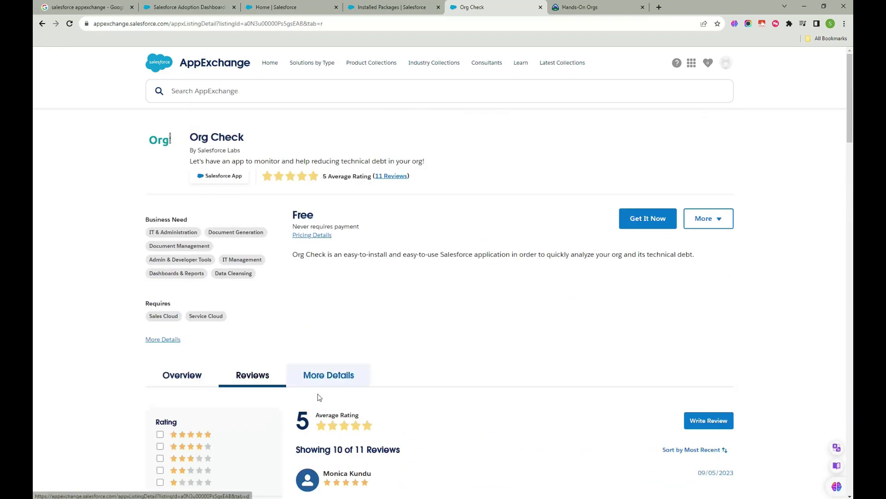
- Review Org Check's More Details: version 3.2.0, Sales Cloud/Service Cloud requirements, resource links
click(332, 377)
scroll(277, 300, down, 5)
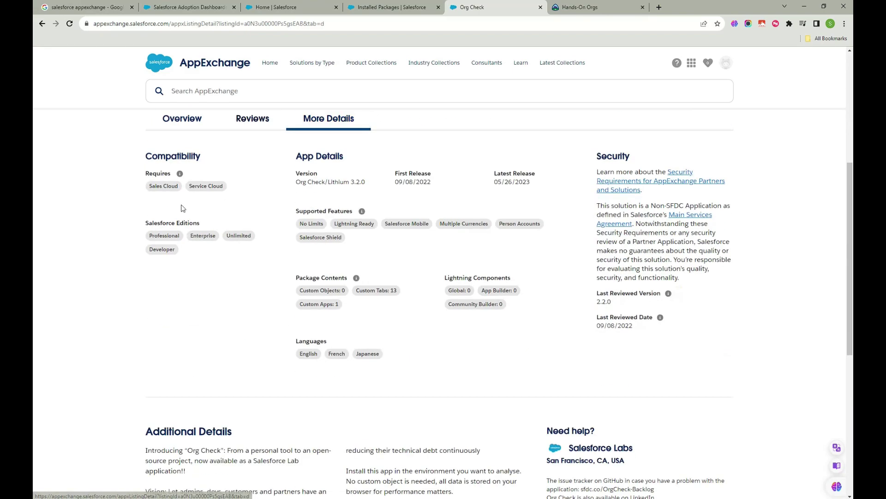
scroll(198, 281, down, 5)
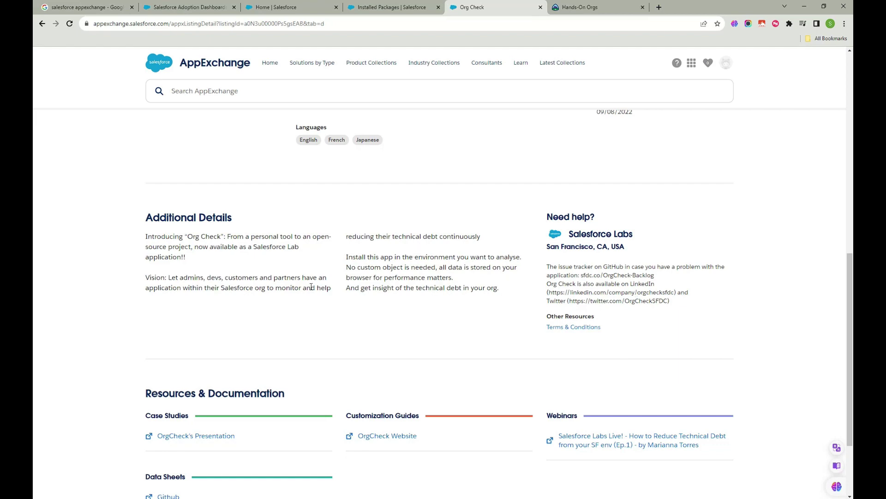
scroll(311, 286, down, 3)
scroll(280, 309, up, 10)
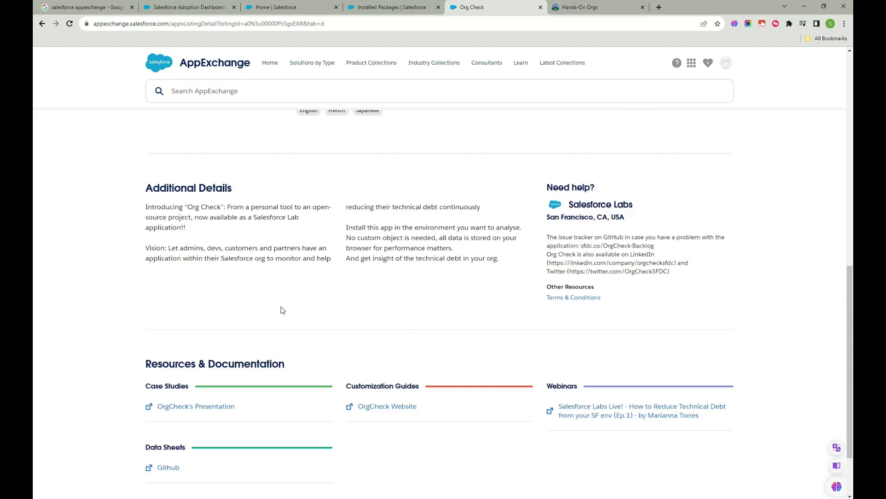
click(184, 379)
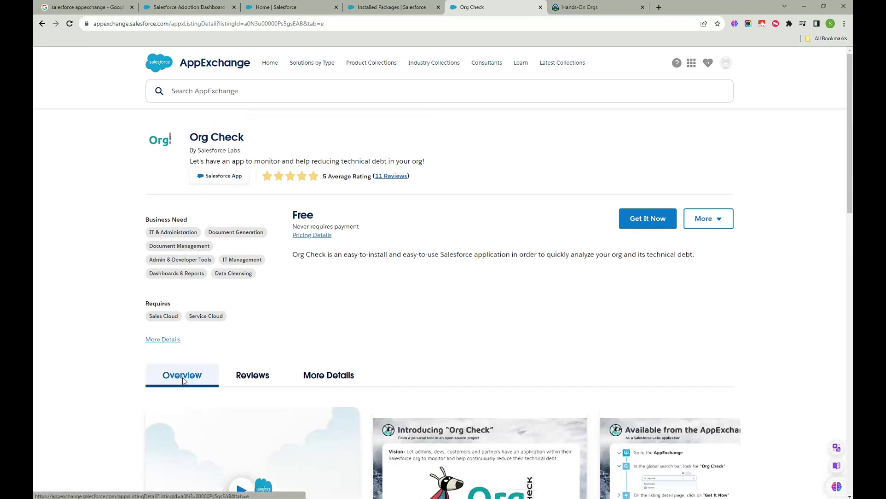
click(169, 340)
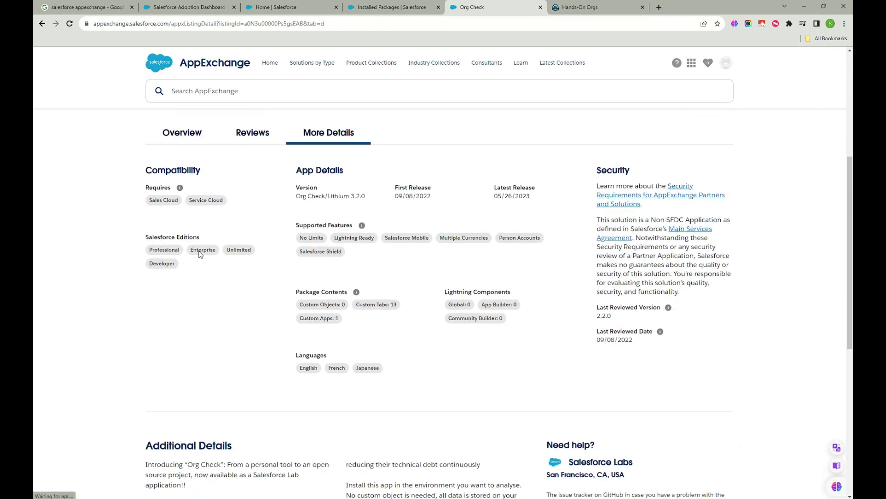
scroll(277, 336, down, 4)
scroll(277, 336, up, 3)
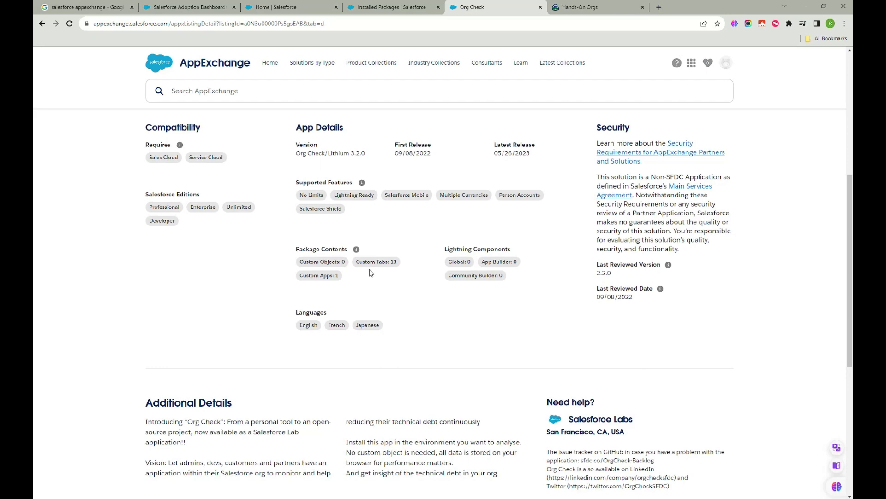
scroll(434, 288, up, 2)
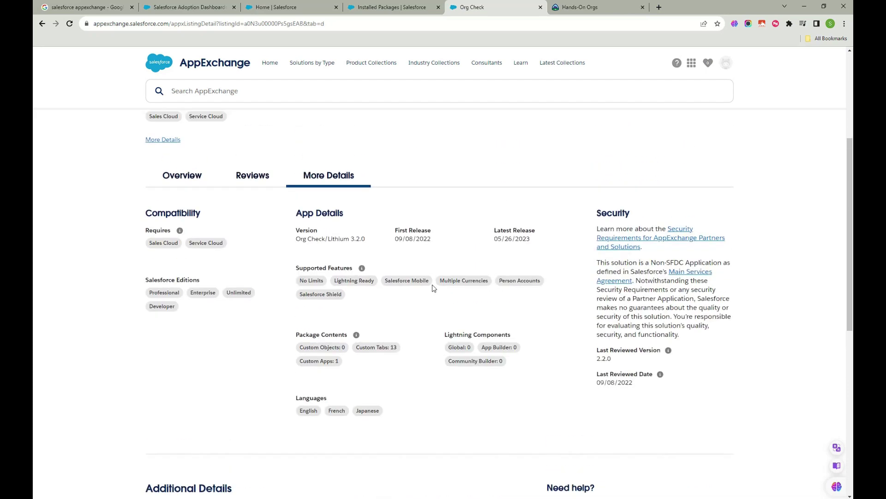
scroll(383, 400, down, 4)
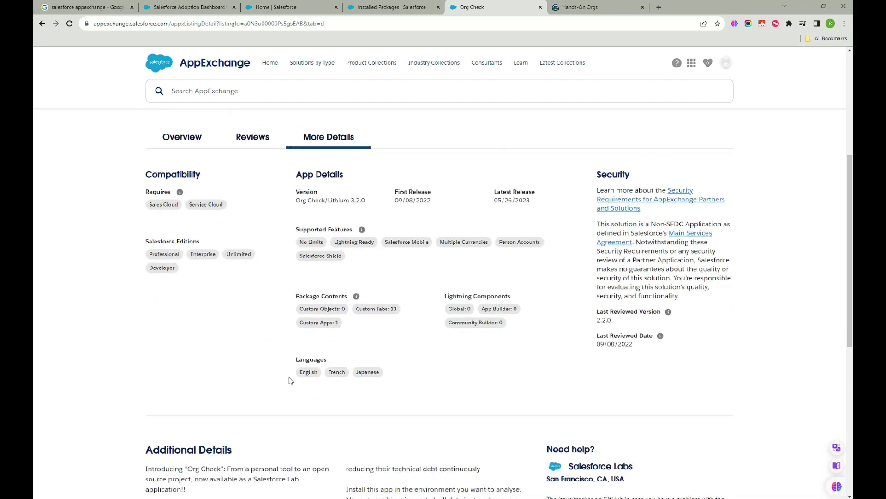
scroll(332, 373, down, 5)
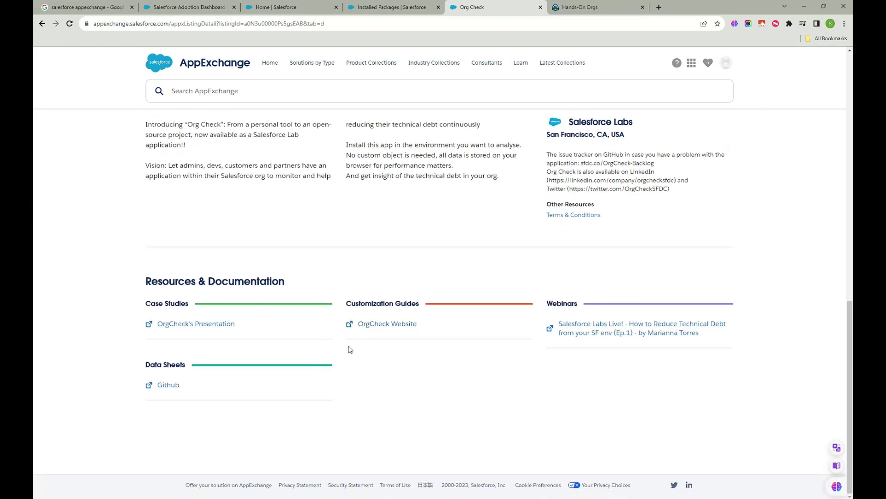
scroll(349, 350, up, 15)
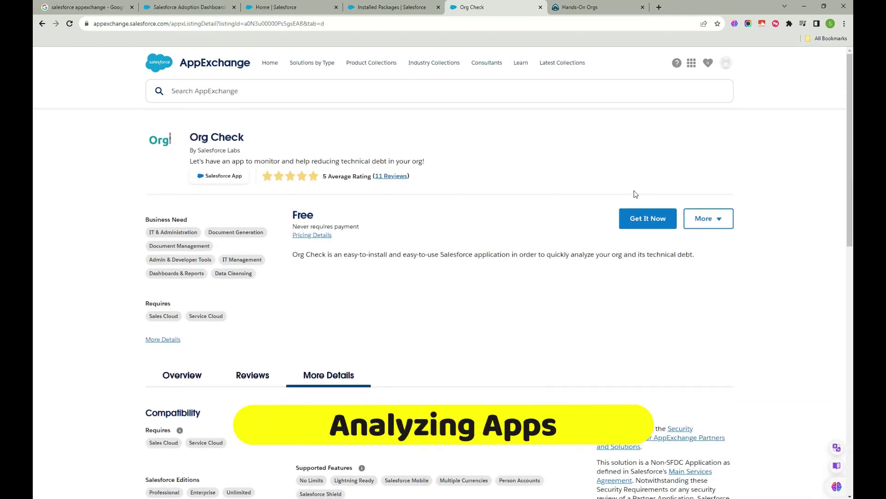
- Attempt Org Check's install twice, then start a free trial to reach Developer Edition signup
click(649, 218)
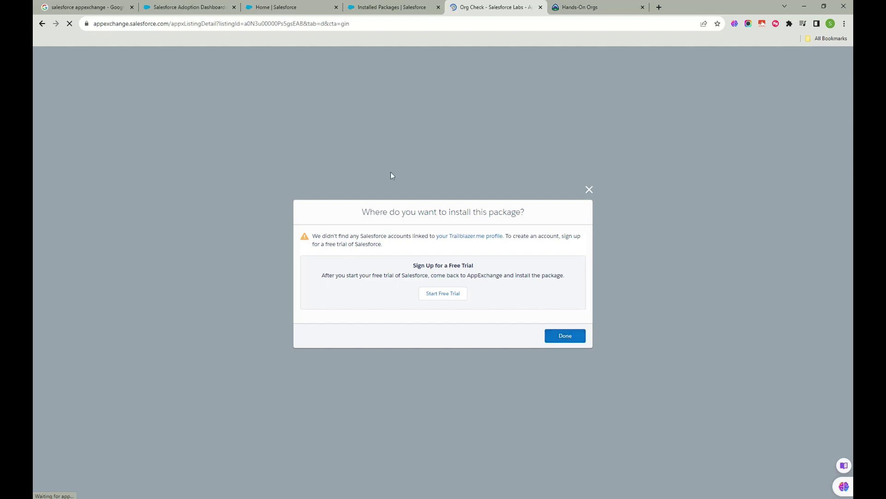
click(561, 336)
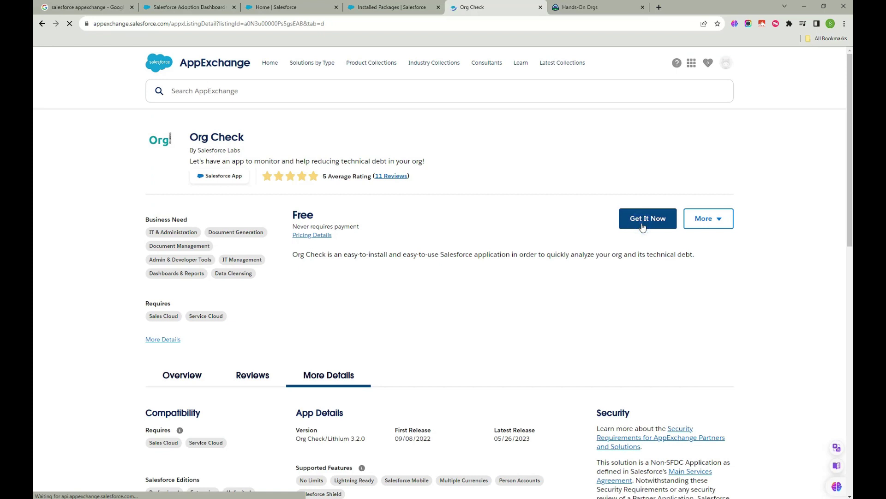
click(627, 219)
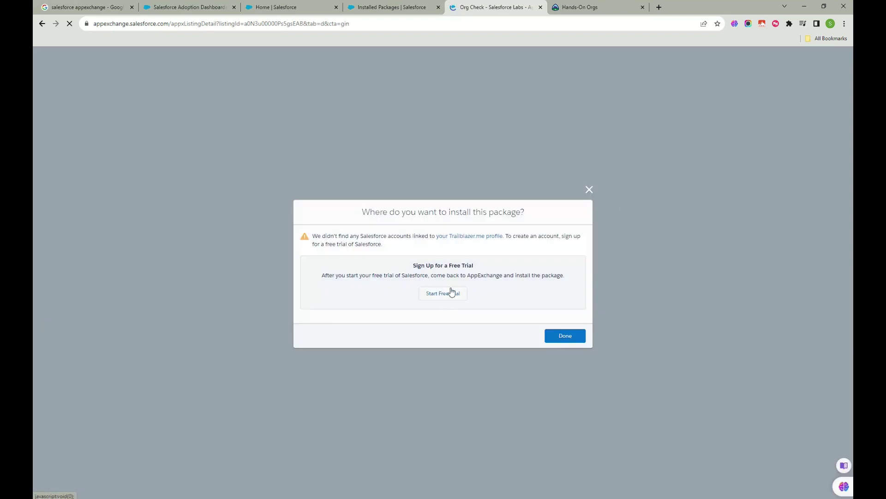
click(452, 292)
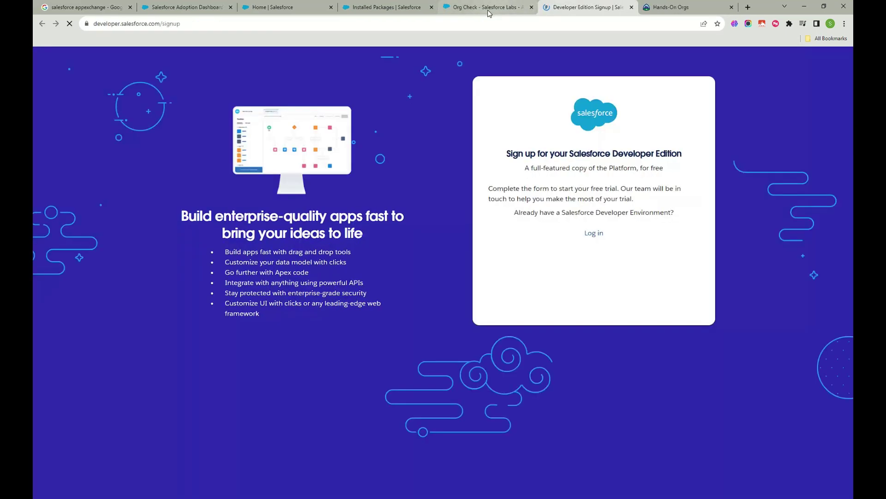
click(488, 10)
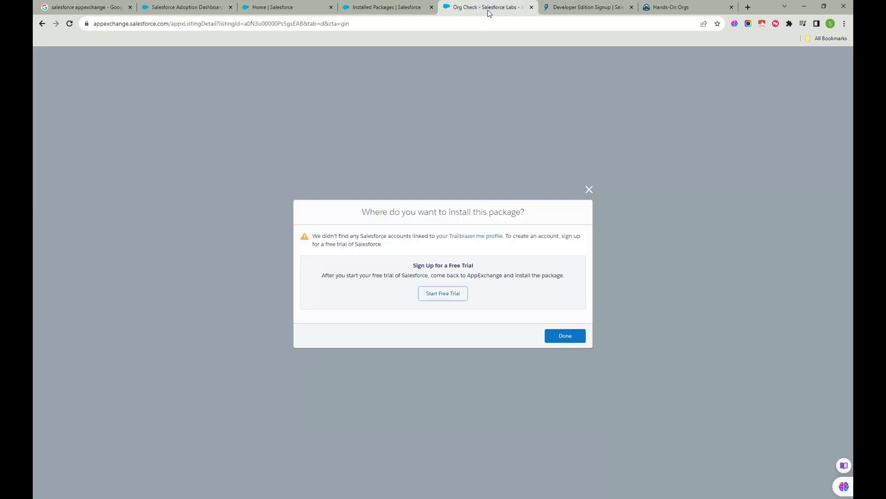
click(565, 7)
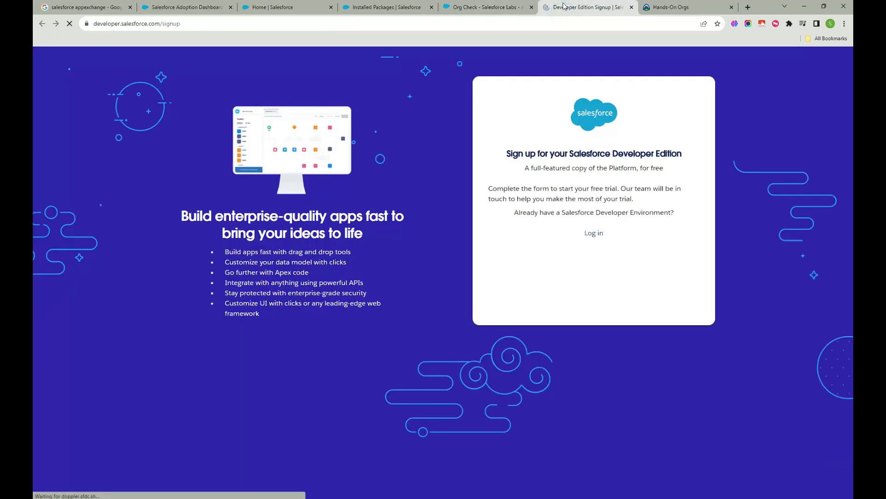
- Fill in first and last name, the suggested e-mail, and role IT Manager/Executive
click(541, 246)
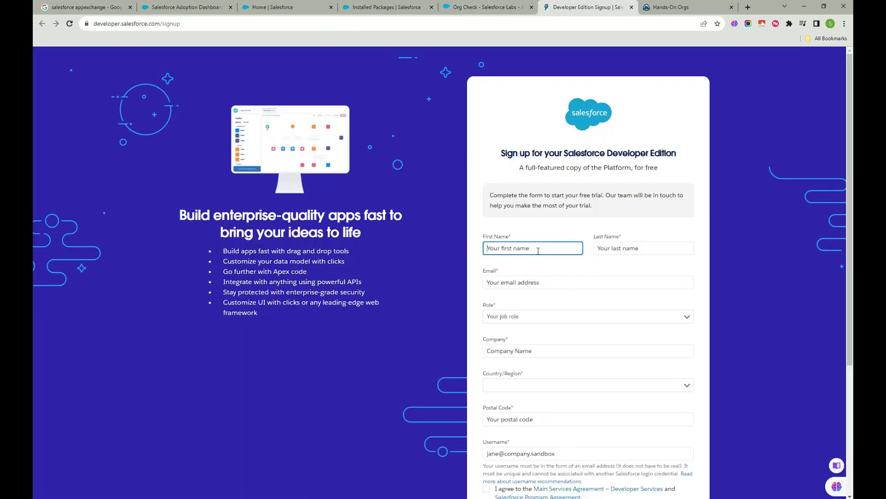
scroll(538, 250, down, 2)
click(527, 162)
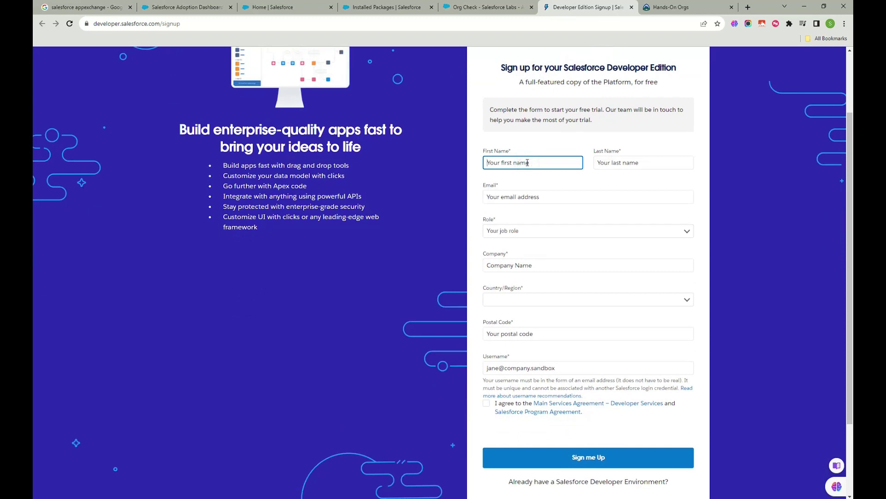
text(Developer Accoount)
key(Tab)
text(Careerya)
key(Tab)
click(554, 217)
click(550, 231)
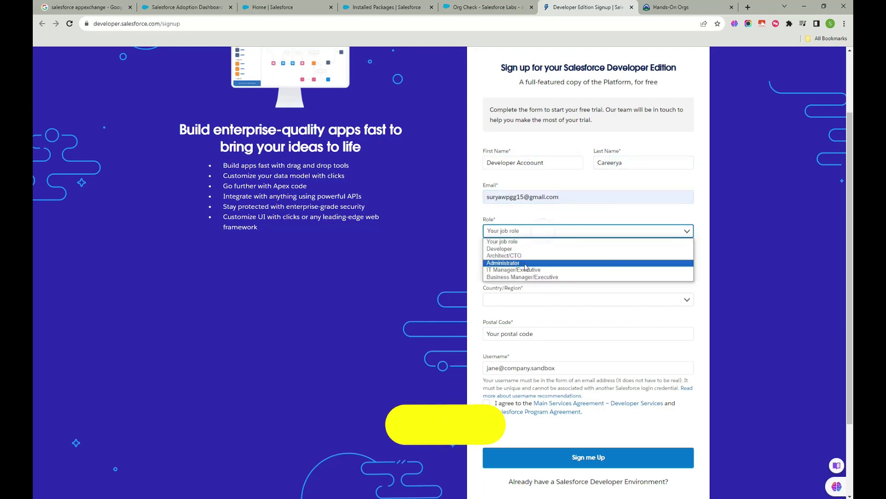
click(516, 271)
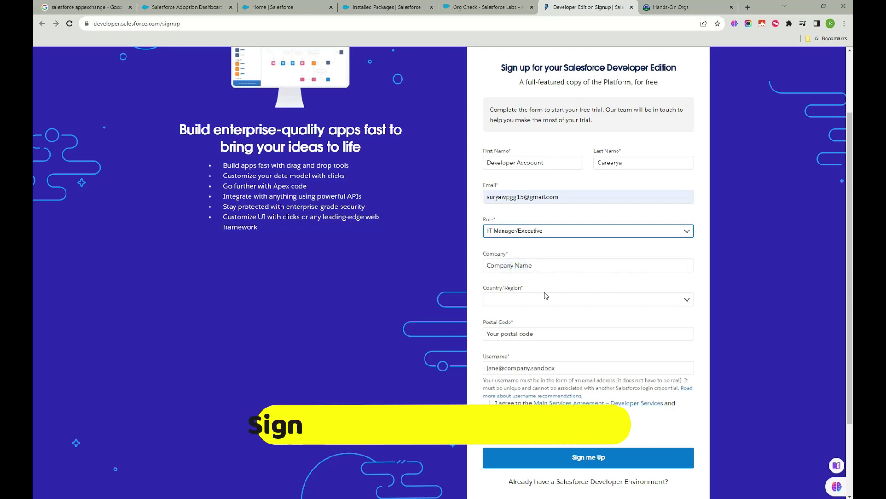
- Set country India, state Andhra Pradesh, enter the postal code, and accept the service agreements
click(541, 299)
scroll(503, 355, down, 10)
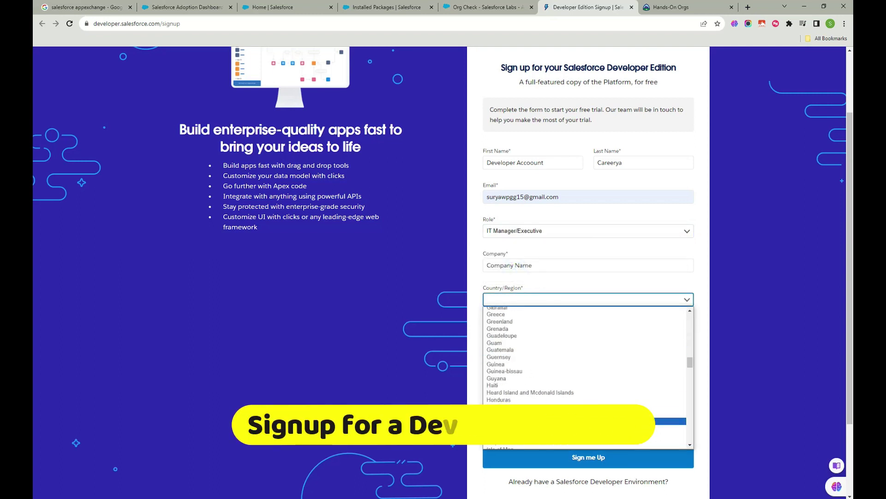
click(524, 333)
click(524, 332)
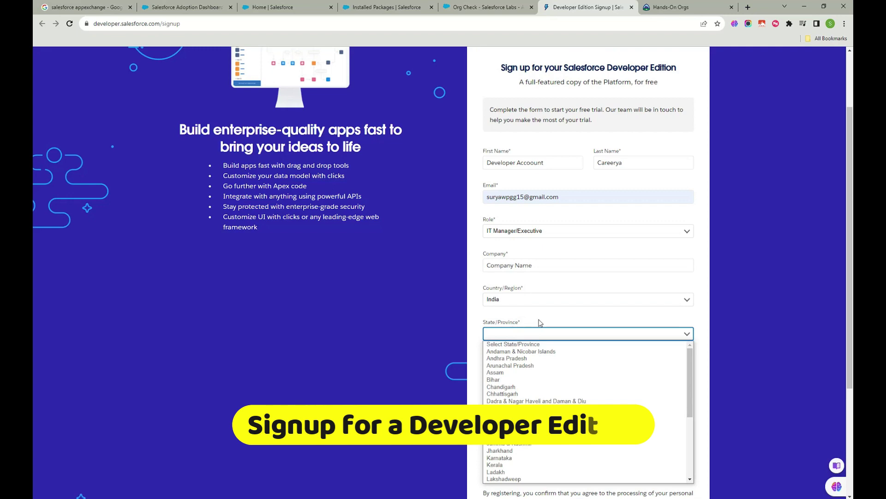
click(524, 359)
scroll(548, 360, down, 3)
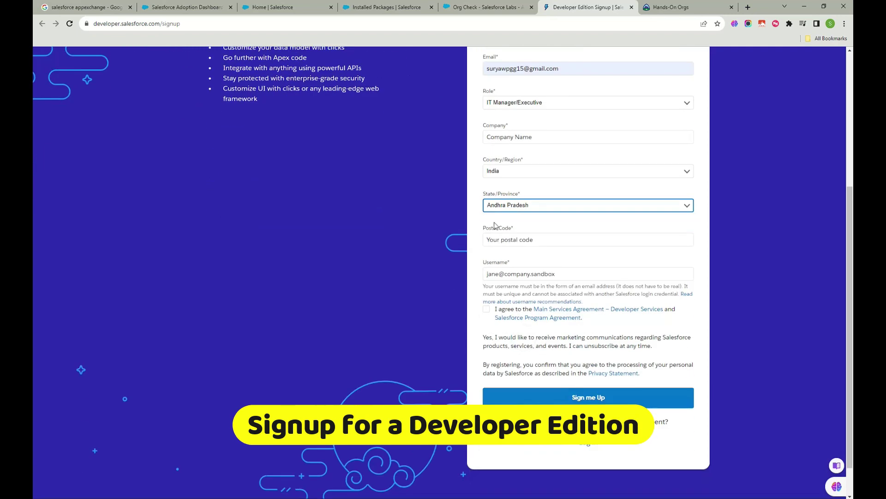
click(517, 239)
text(4)
key(BackSpace)
key(BackSpace)
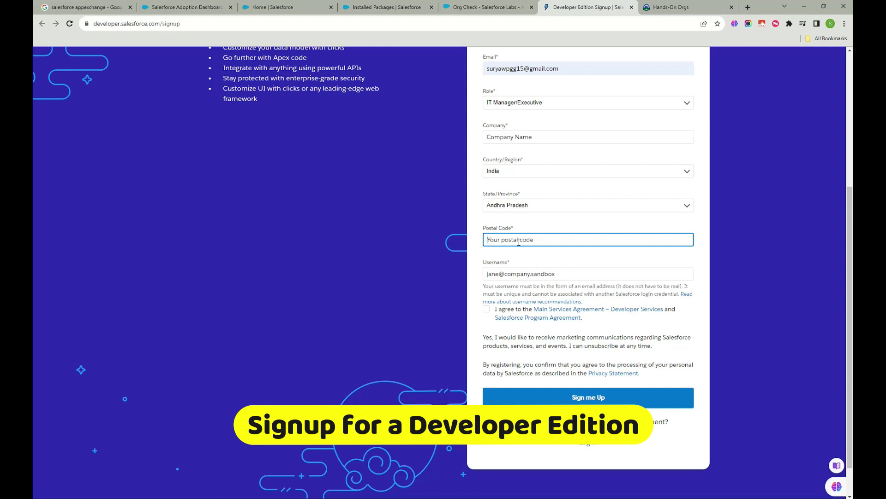
text(500014)
click(486, 308)
- Enter a username and the required company name, submit the signup, and open a new tab
click(554, 274)
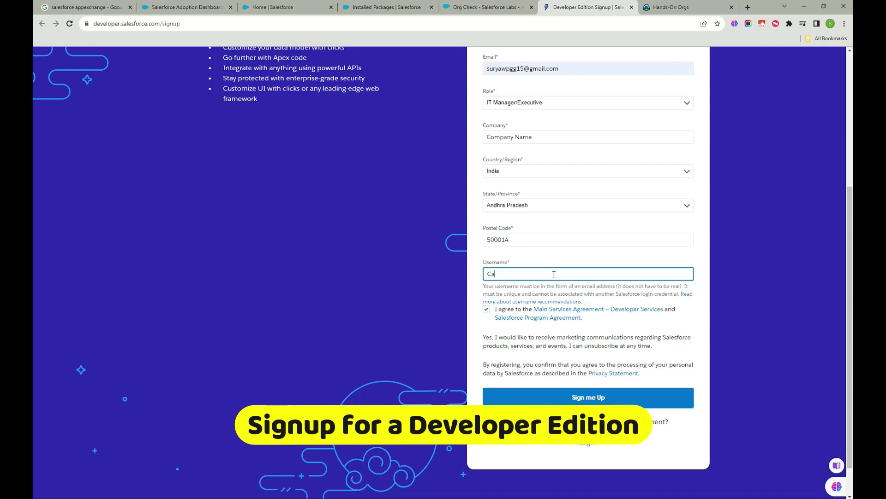
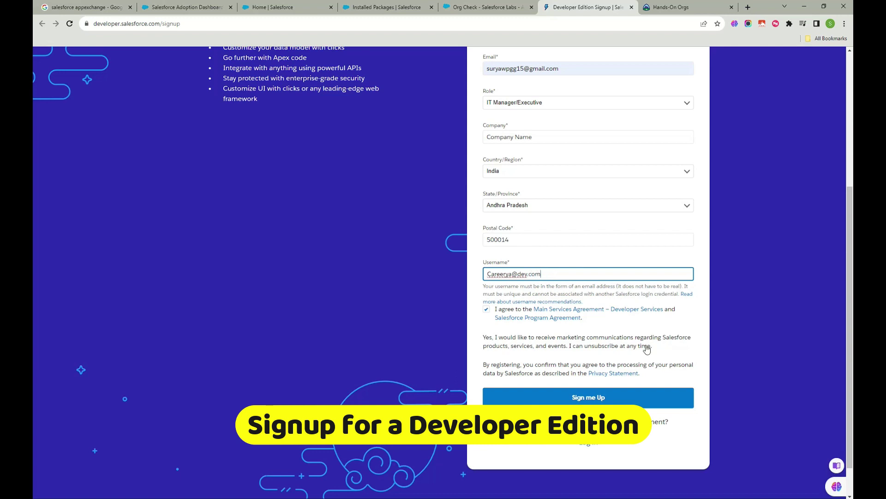
scroll(647, 350, down, 1)
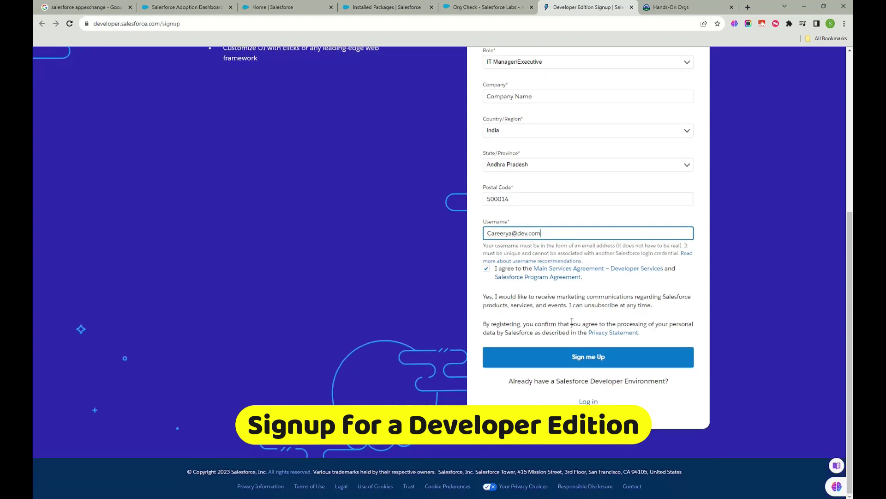
click(578, 360)
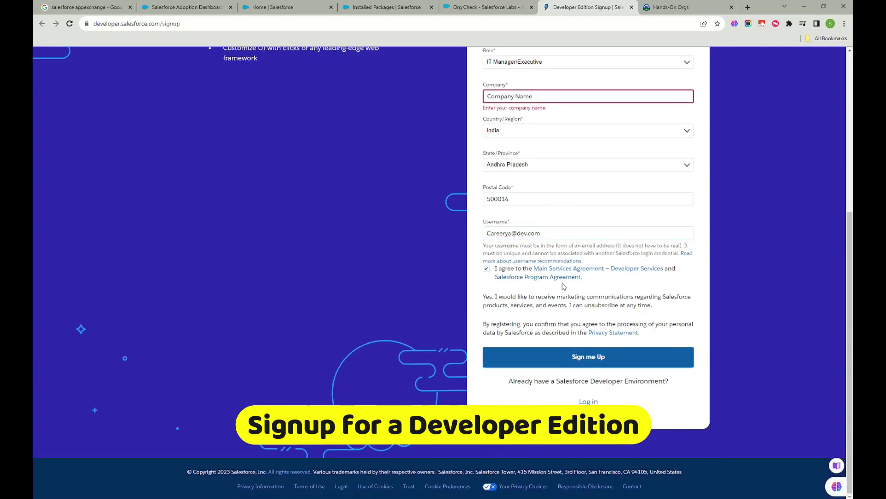
click(577, 94)
text(Careerya)
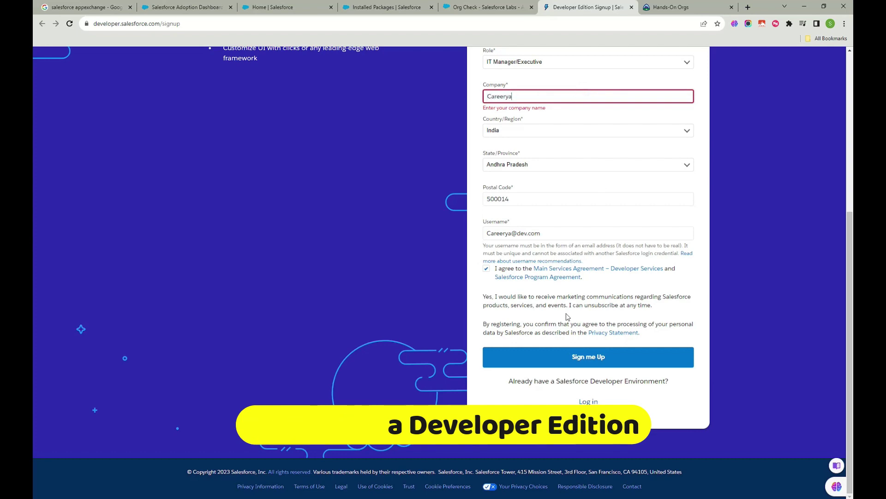
click(582, 357)
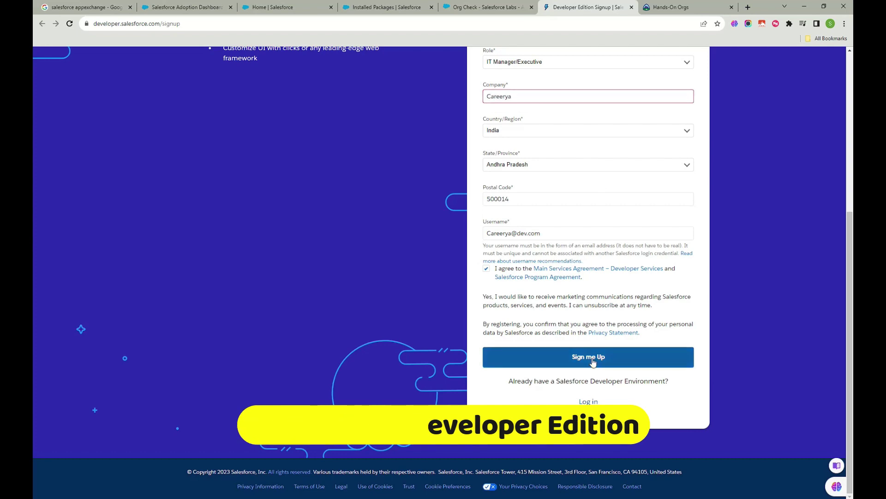
scroll(593, 345, up, 6)
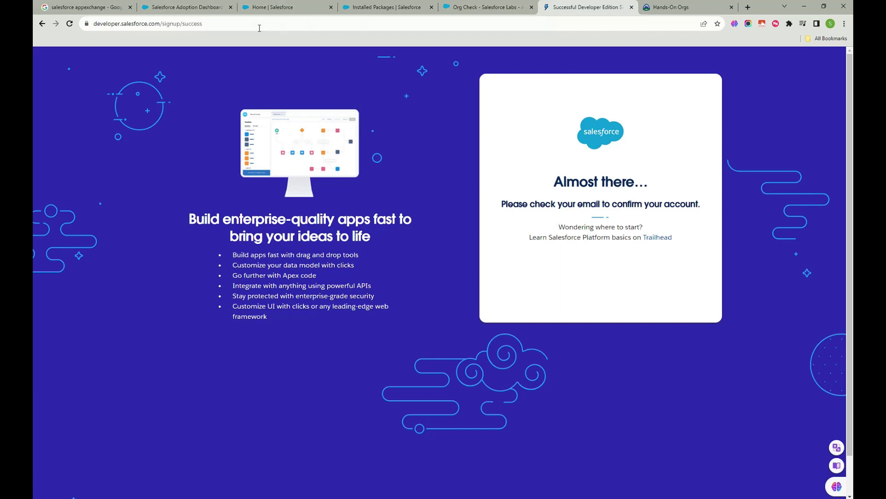
click(748, 7)
click(829, 40)
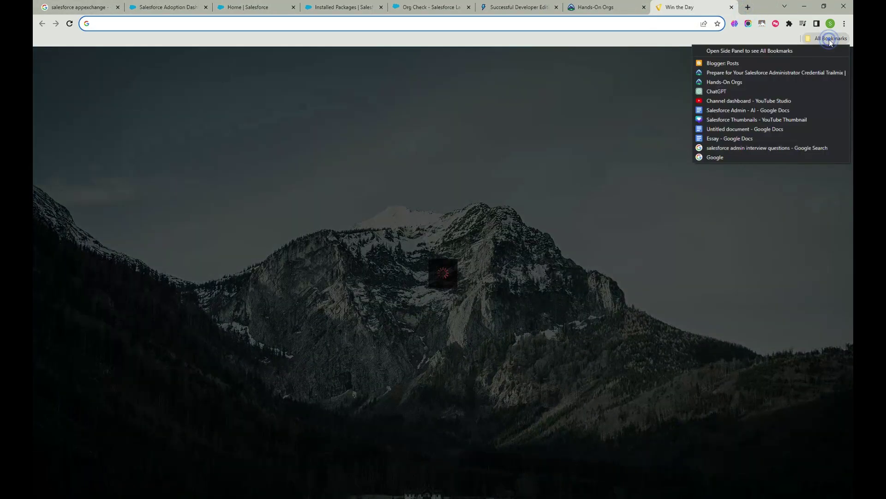
- Search the web for gmail and open the Gmail inbox, glancing at Promotions
click(188, 21)
text(gmi)
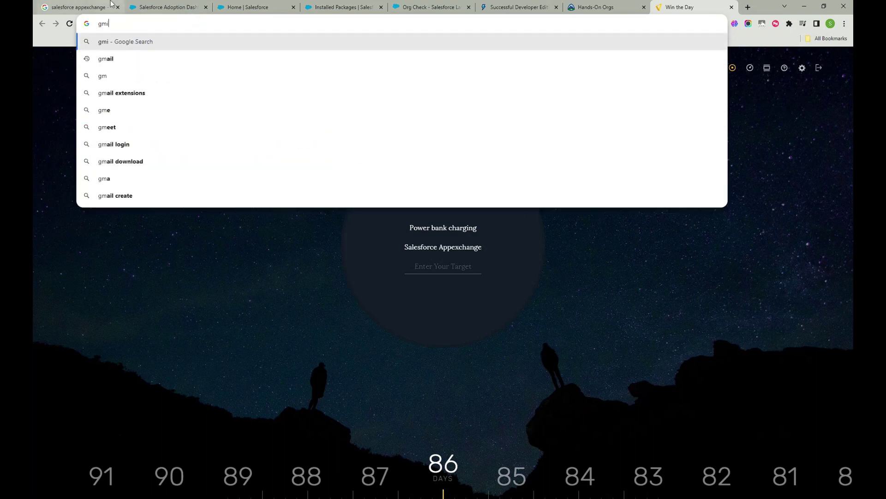
key(Down)
key(Return)
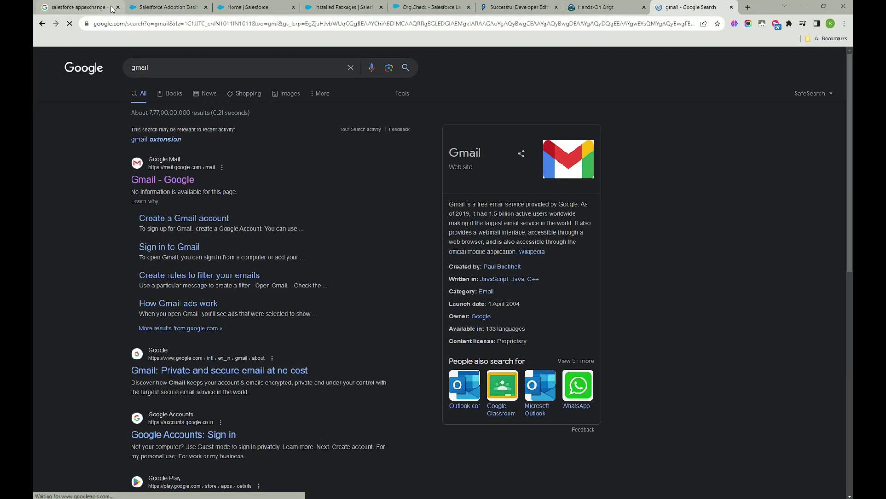
click(183, 180)
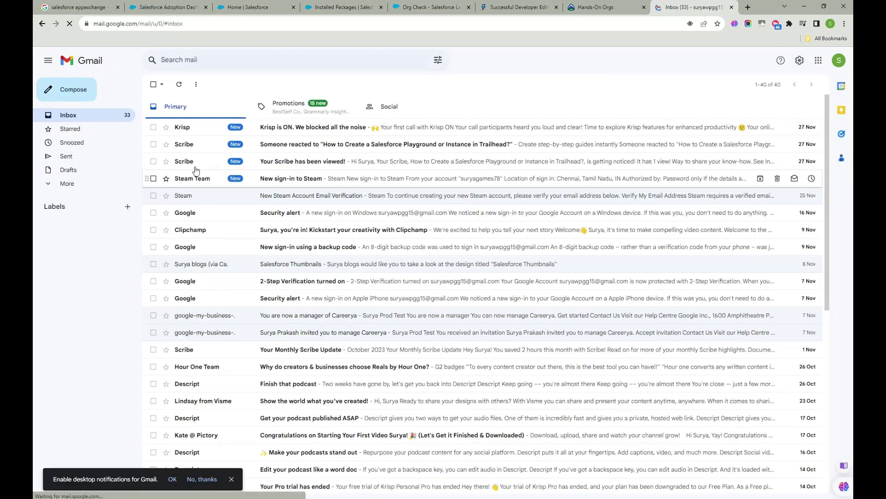
click(282, 104)
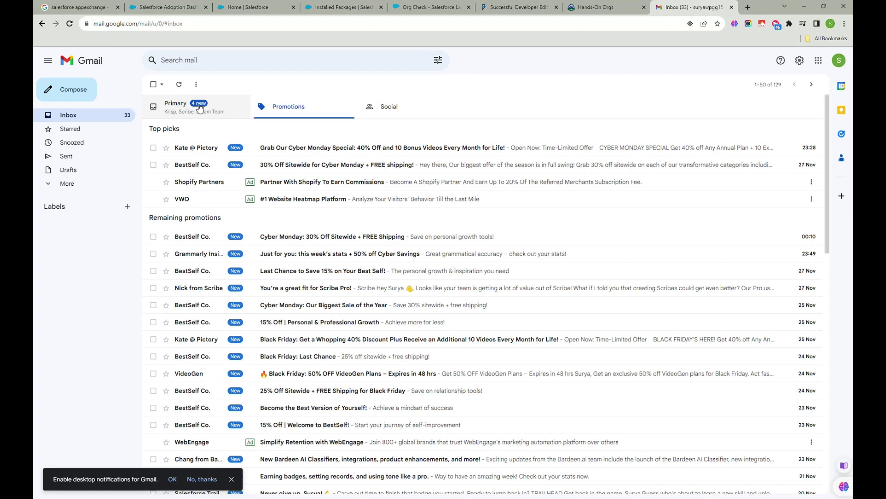
click(200, 108)
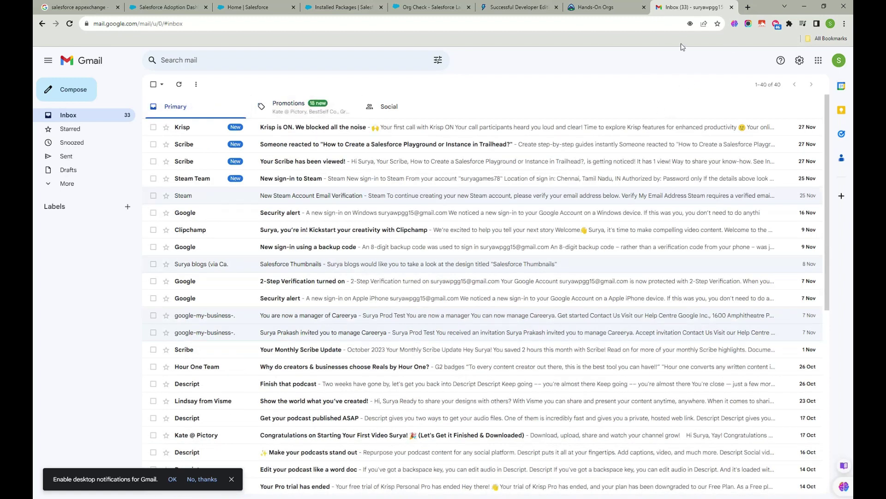
- Bookmark the Gmail inbox, dismiss the notifications prompt, and check the Hands-On Orgs page
click(717, 24)
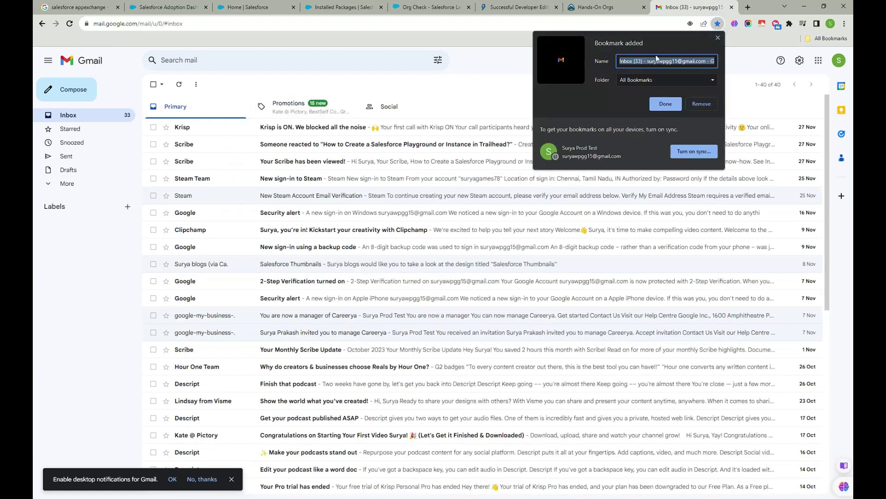
click(664, 105)
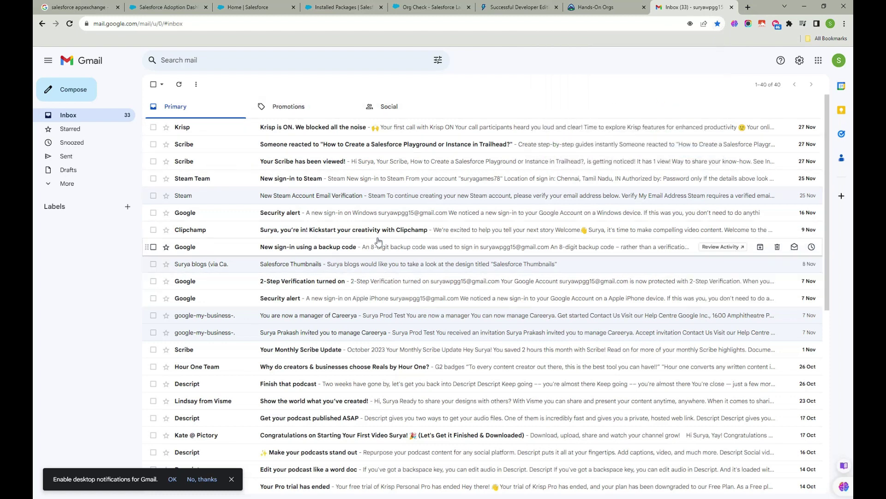
click(201, 479)
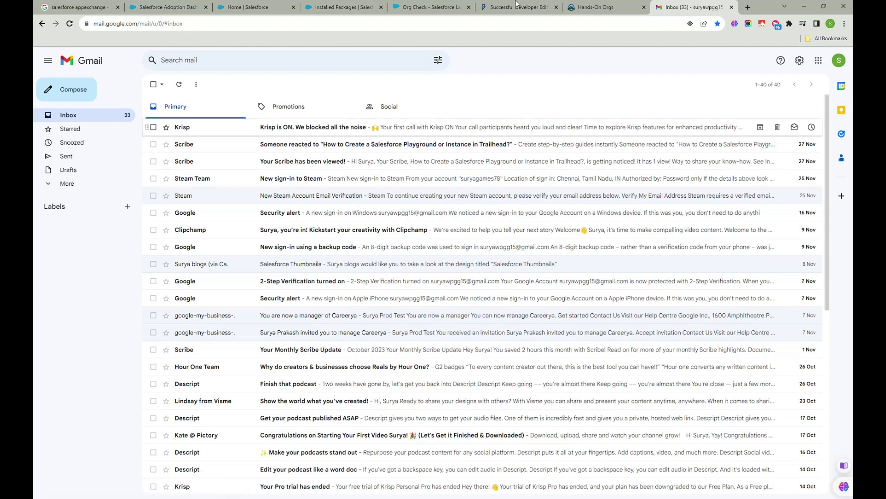
click(614, 7)
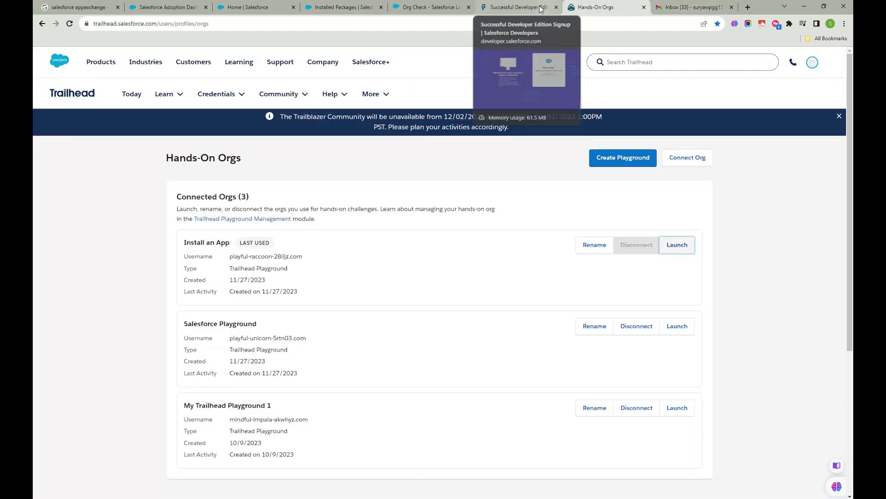
drag(228, 350, 289, 355)
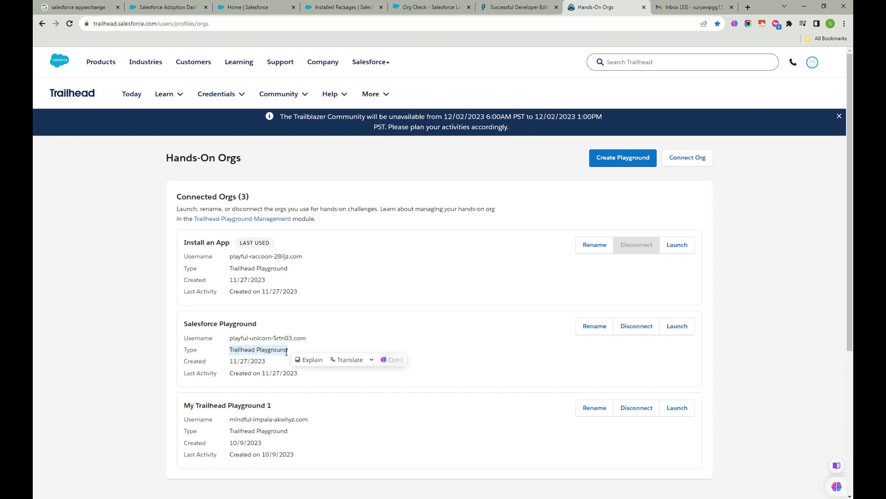
click(676, 8)
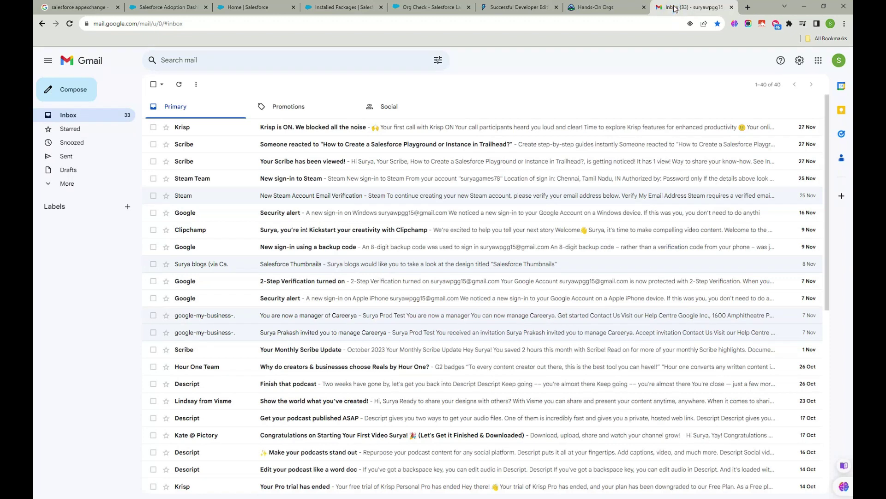
click(609, 8)
- Close the Org Check install dialog and open the Salesforce Adoption Dashboards listing
click(518, 9)
click(434, 7)
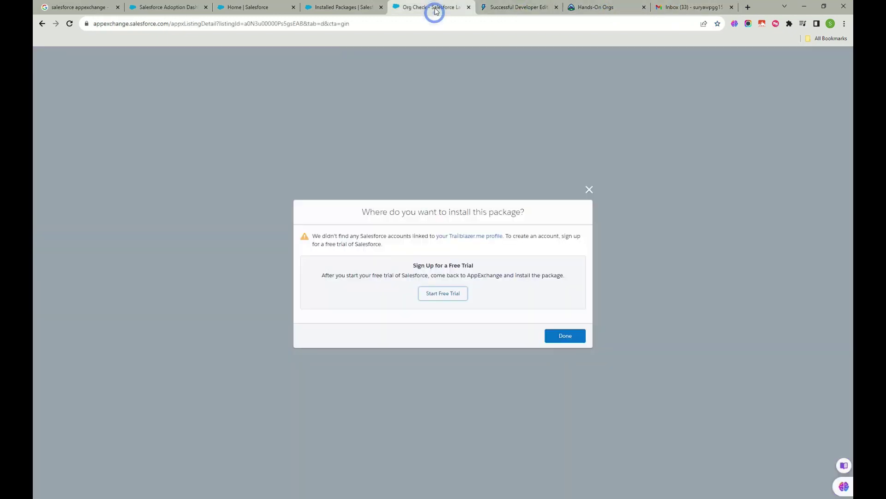
click(313, 8)
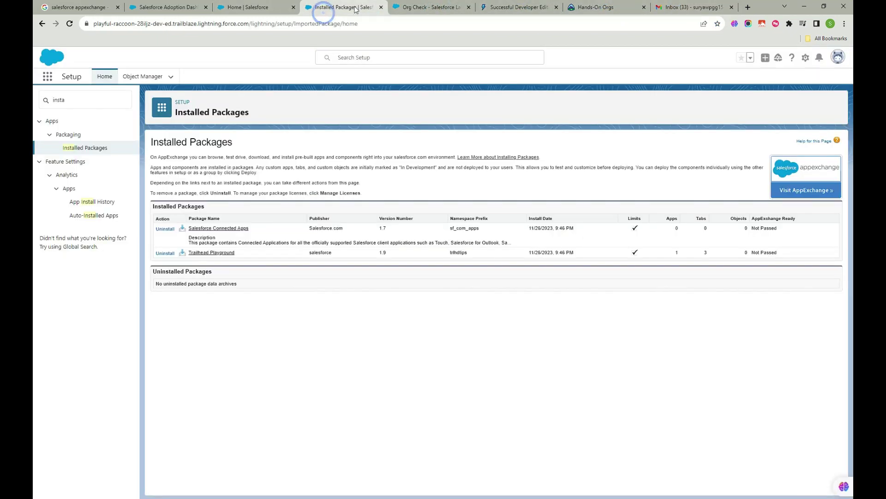
click(432, 7)
click(566, 334)
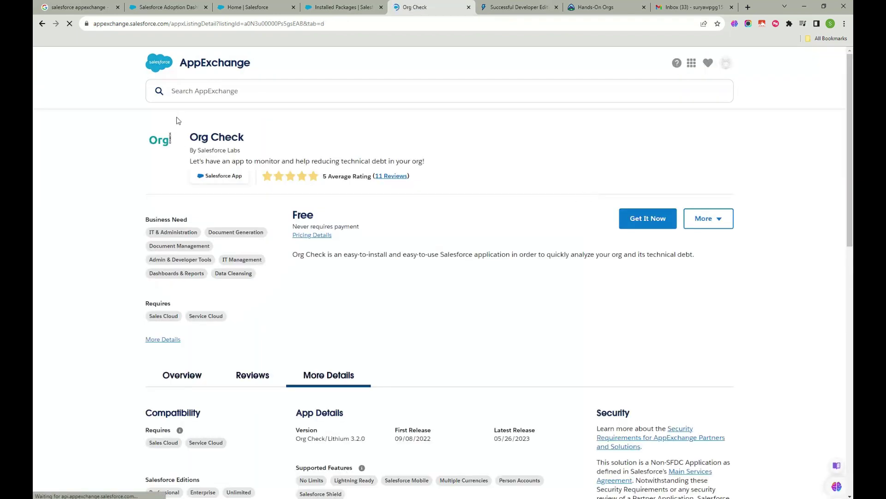
click(249, 90)
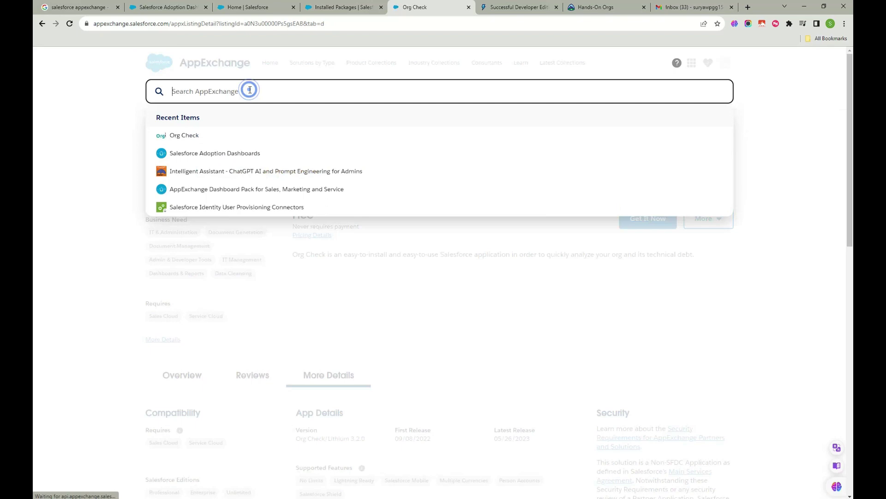
click(207, 153)
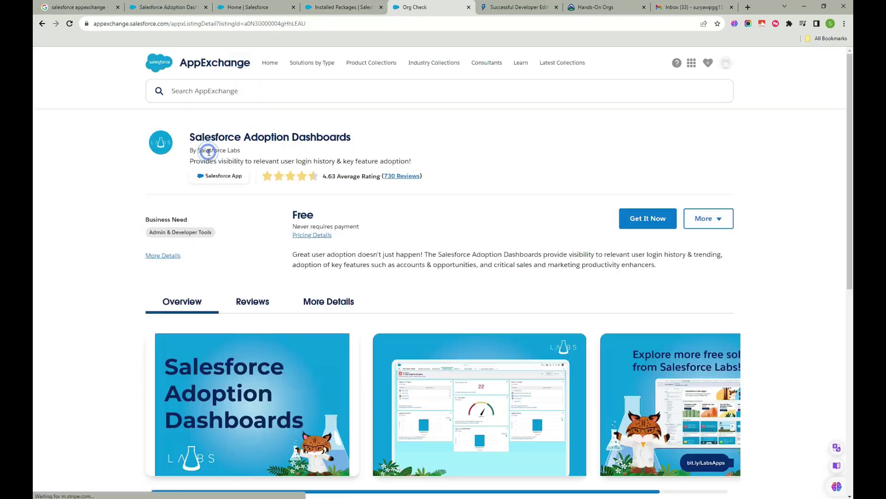
- Browse the listing overview and its reviews
scroll(250, 277, down, 12)
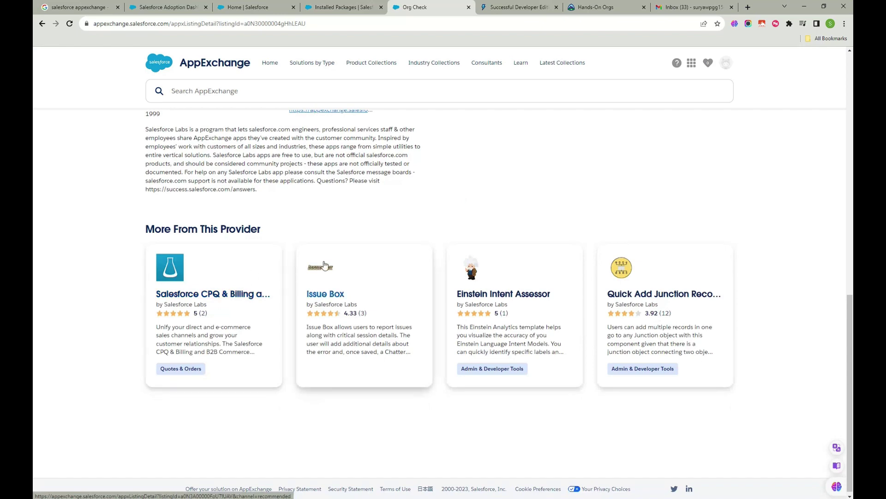
scroll(250, 239, up, 8)
scroll(250, 237, up, 3)
scroll(251, 237, down, 4)
scroll(218, 300, up, 2)
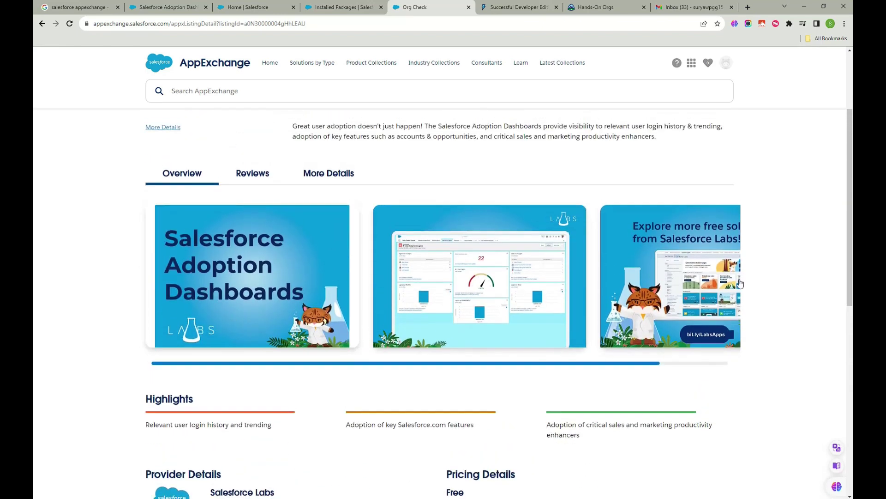
click(252, 173)
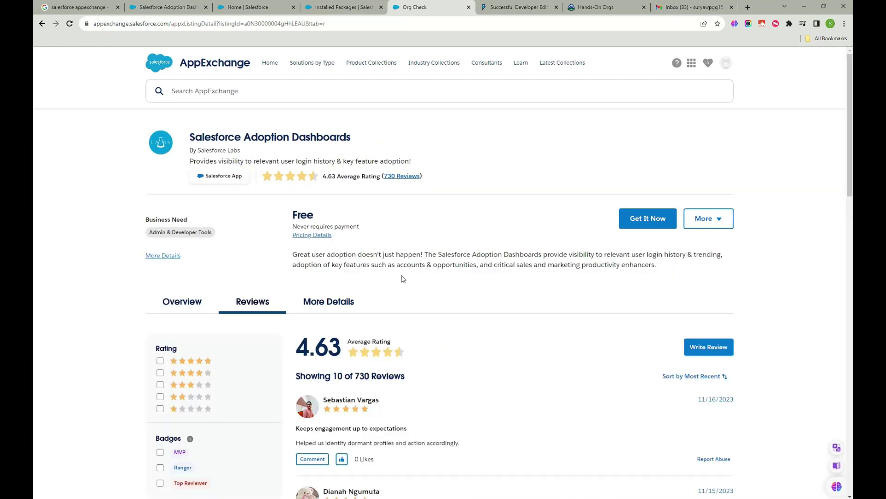
scroll(399, 278, down, 5)
scroll(336, 259, down, 13)
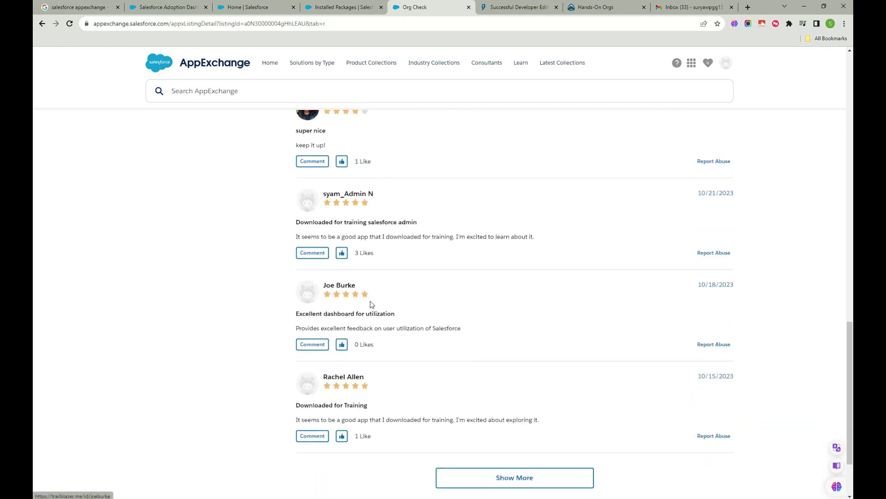
scroll(372, 300, up, 18)
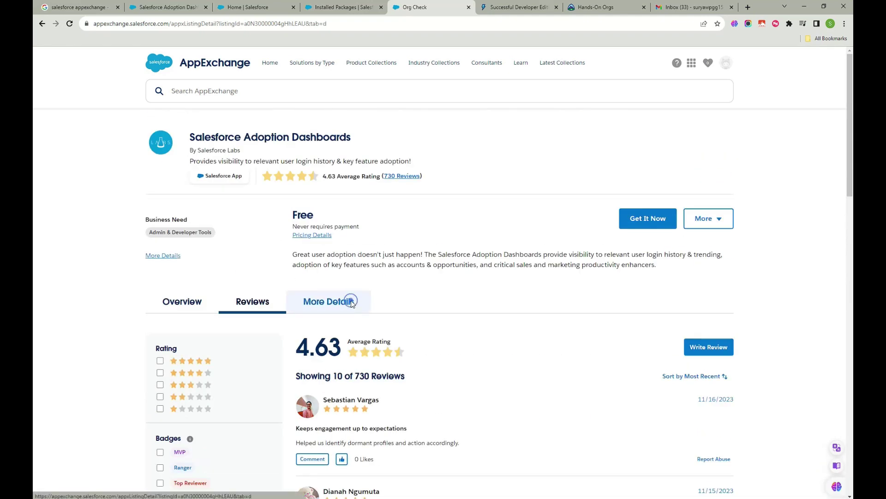
- Review package details (42 reports, 1 dashboard folder, DB – Adoption folder) and choose Get It Now
click(350, 300)
scroll(351, 300, down, 5)
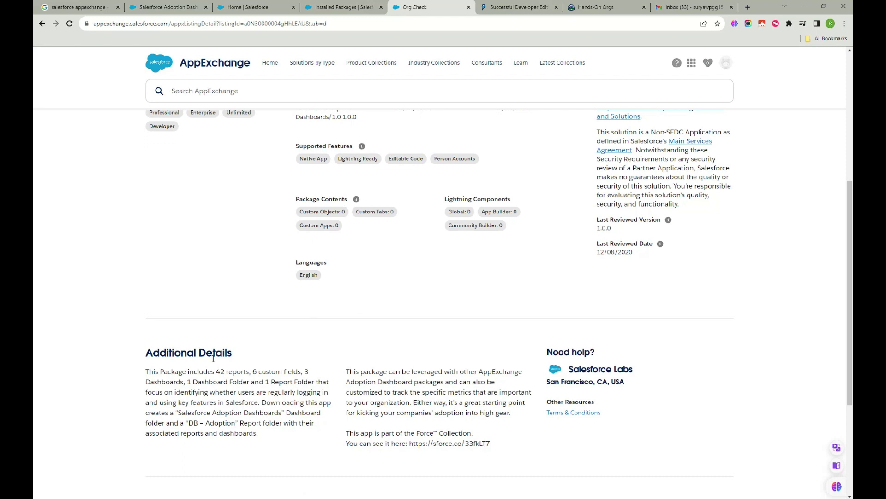
scroll(148, 290, down, 2)
drag(144, 290, 299, 286)
click(314, 290)
drag(186, 295, 315, 305)
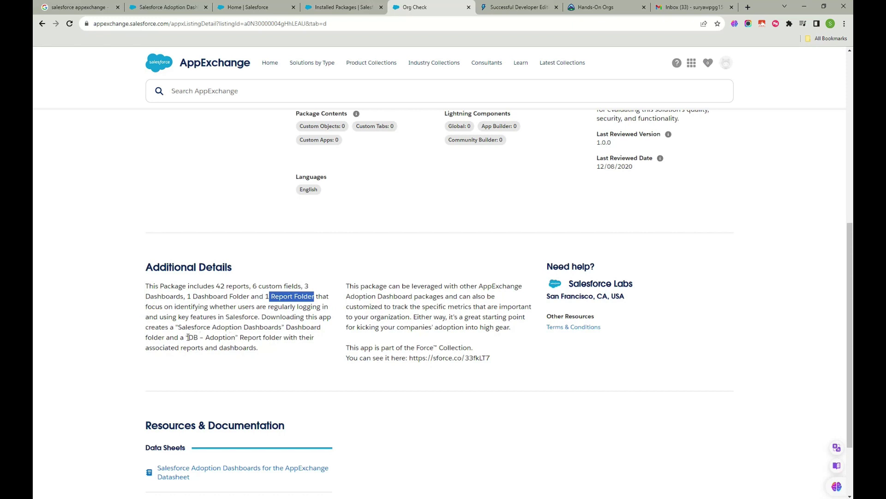
drag(191, 338, 236, 339)
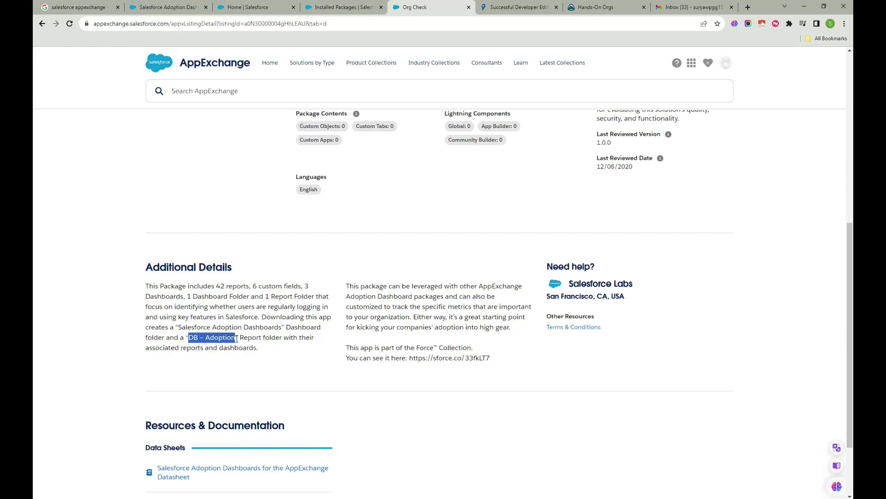
click(261, 339)
scroll(393, 343, down, 1)
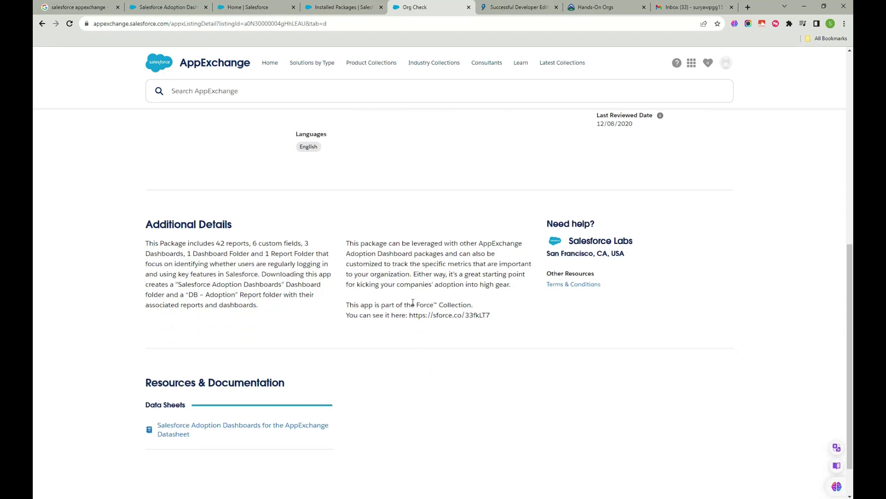
scroll(377, 304, up, 5)
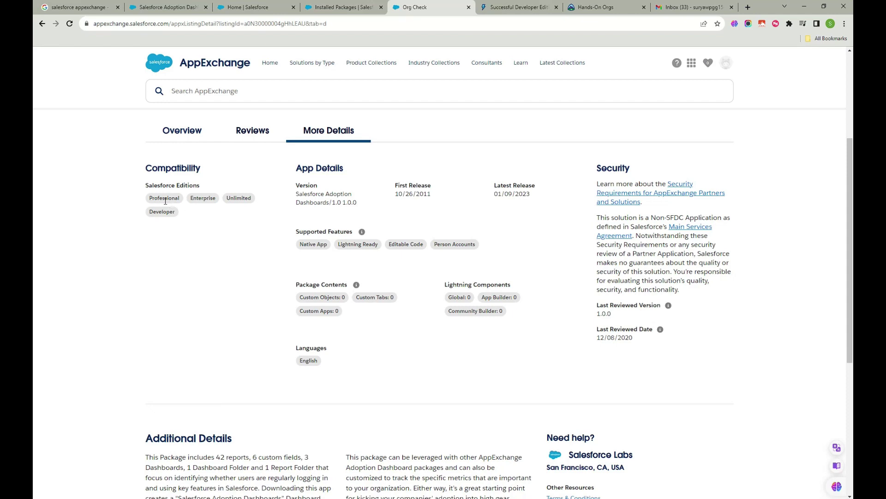
scroll(368, 253, up, 4)
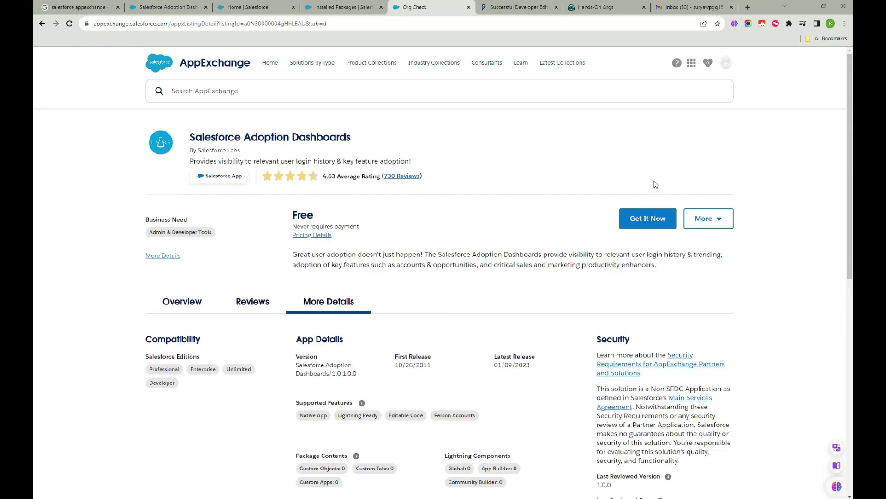
click(652, 223)
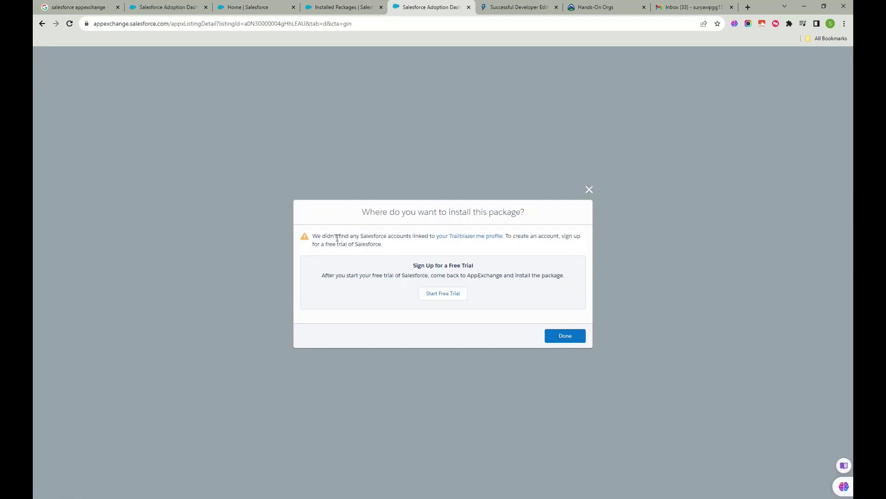
- Follow the Trailblazer.me profile link from the install dialog's no-linked-accounts message
click(470, 237)
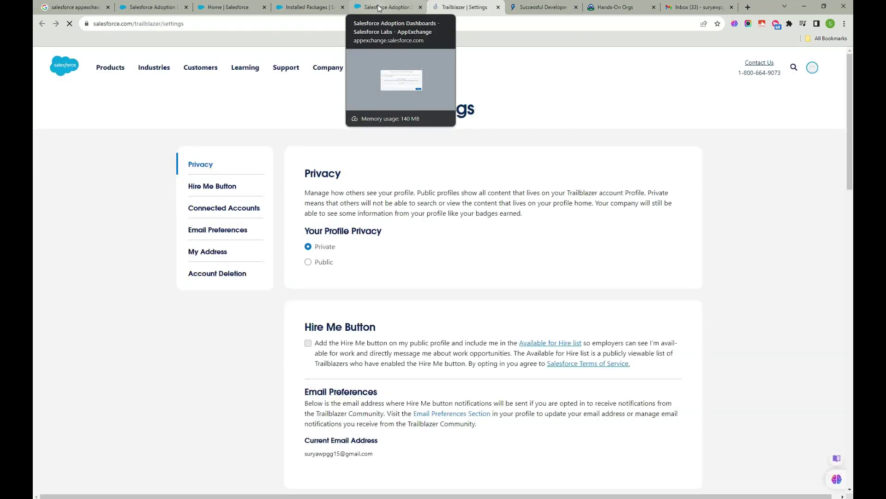
- Set profile privacy to Public and try connecting a Salesforce account, then close the form
click(308, 263)
scroll(329, 289, down, 7)
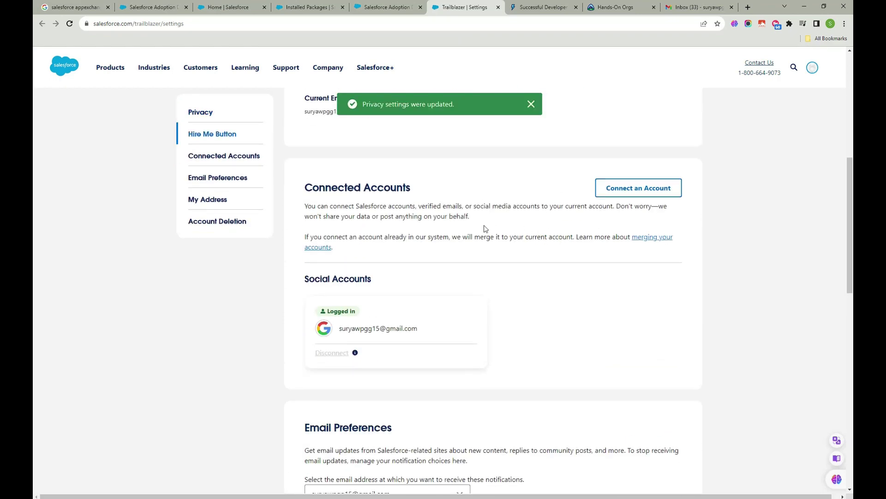
click(652, 191)
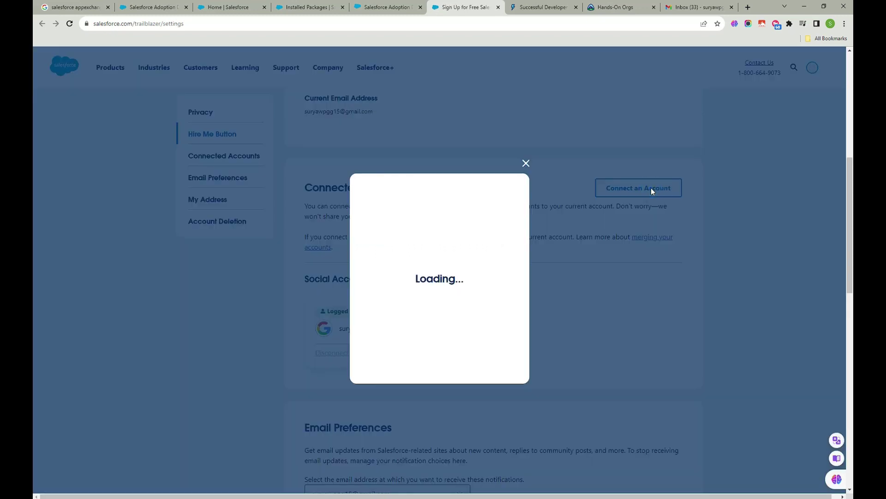
scroll(425, 243, down, 3)
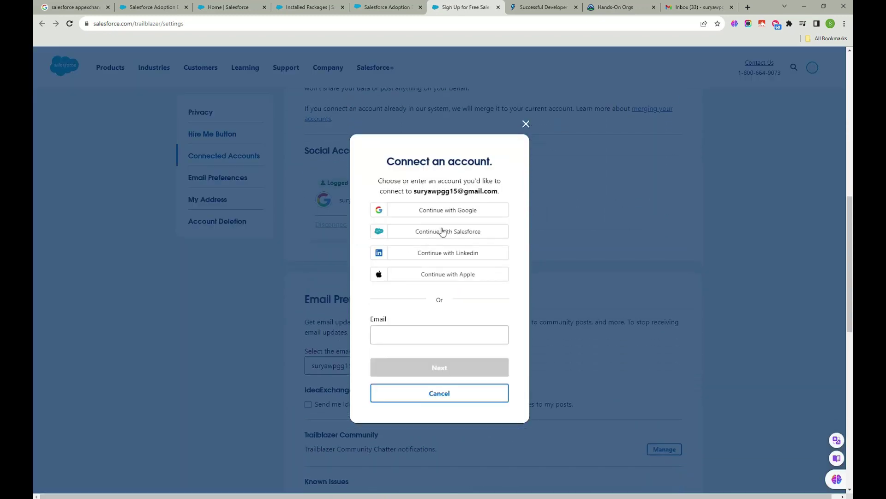
click(442, 231)
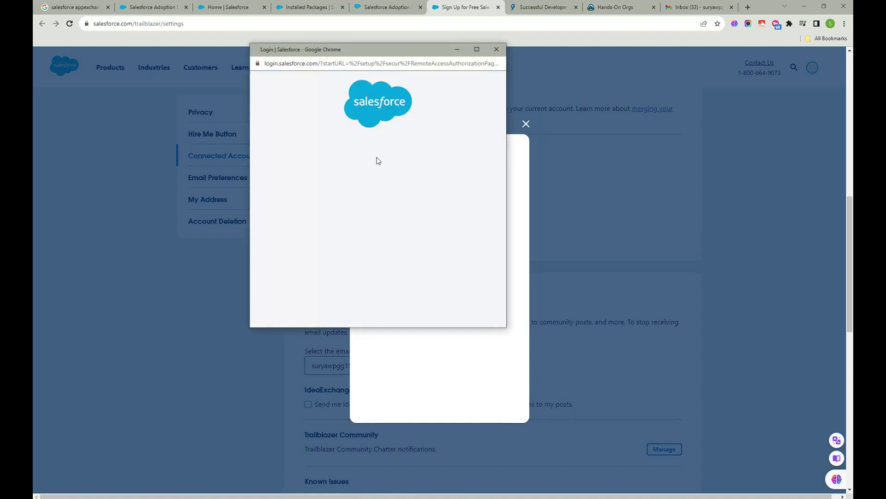
click(496, 50)
click(526, 119)
- Jump through the settings sections, then go to the Salesforce login page from the profile menu
scroll(403, 237, down, 5)
scroll(329, 160, down, 3)
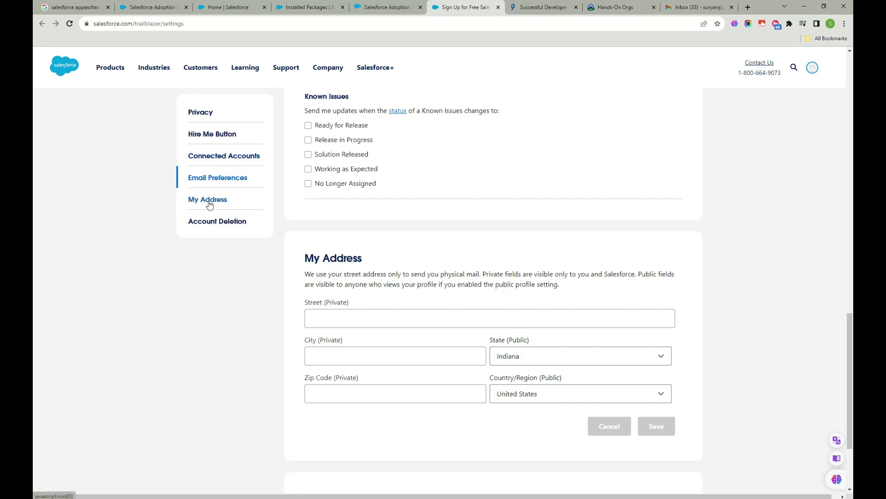
click(238, 222)
click(212, 134)
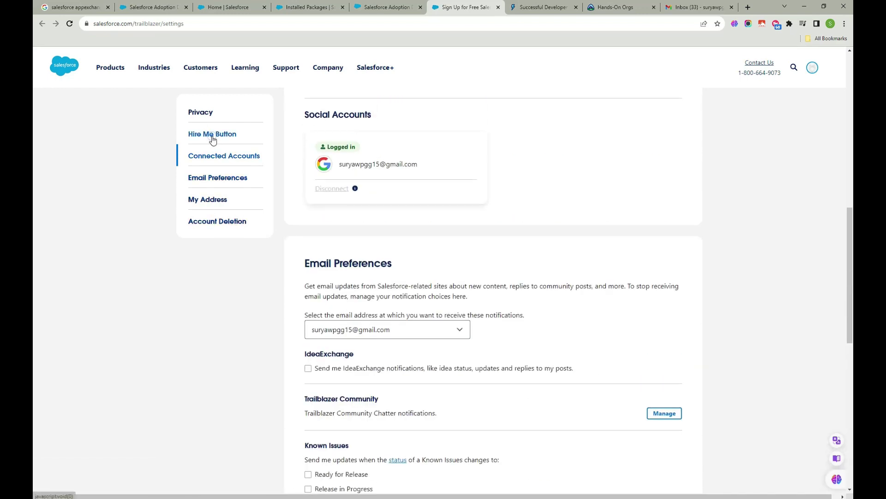
click(209, 113)
click(811, 68)
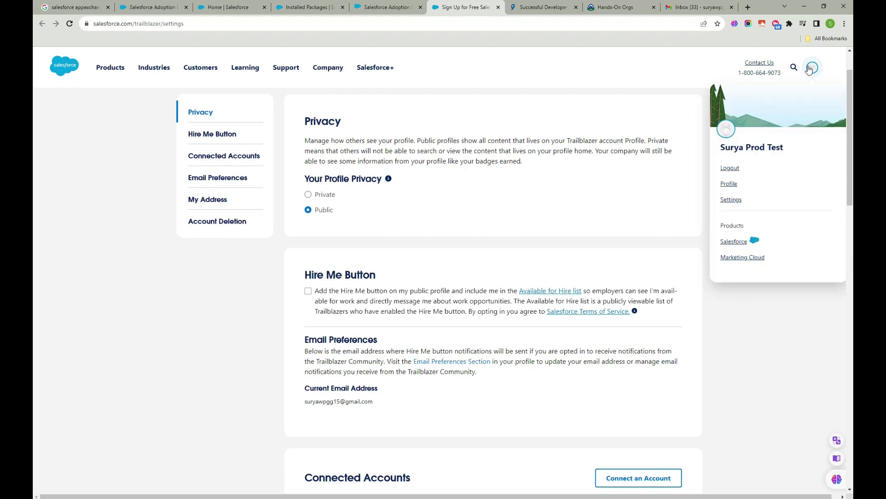
mouse_move(813, 73)
click(730, 245)
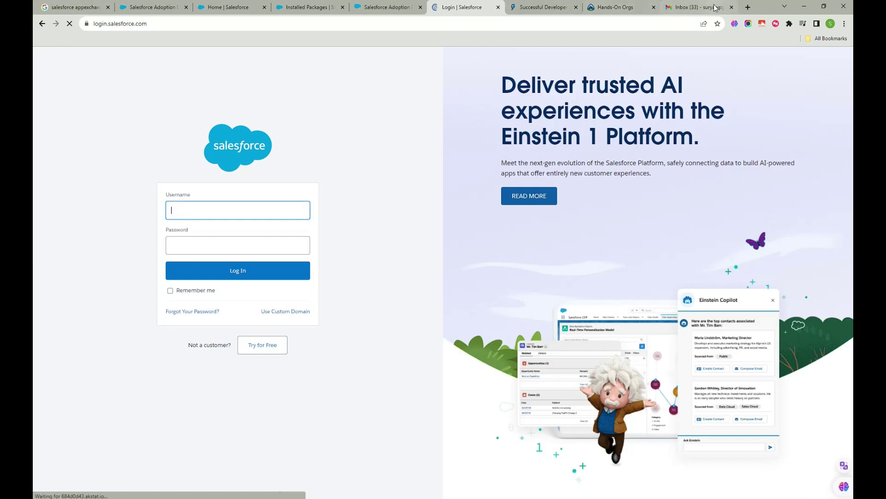
- Check Gmail's Promotions, Social, Primary and Spam folders, then reload the inbox
click(715, 8)
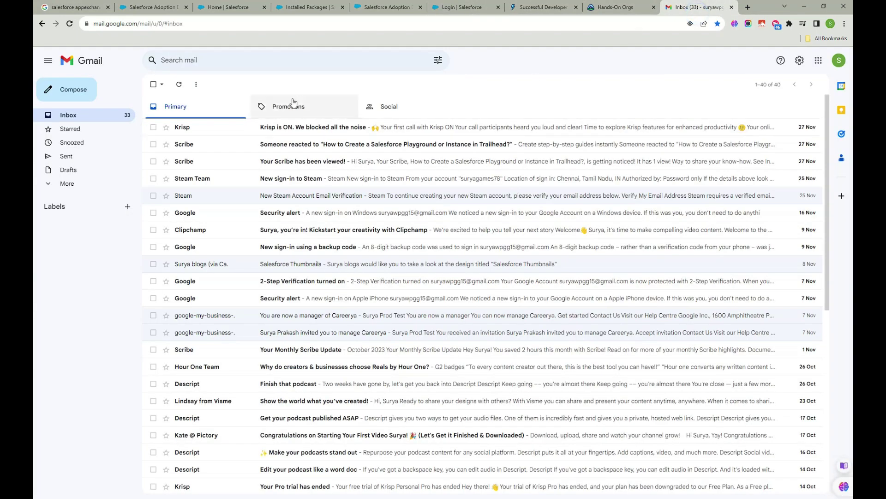
click(290, 100)
click(414, 112)
click(214, 103)
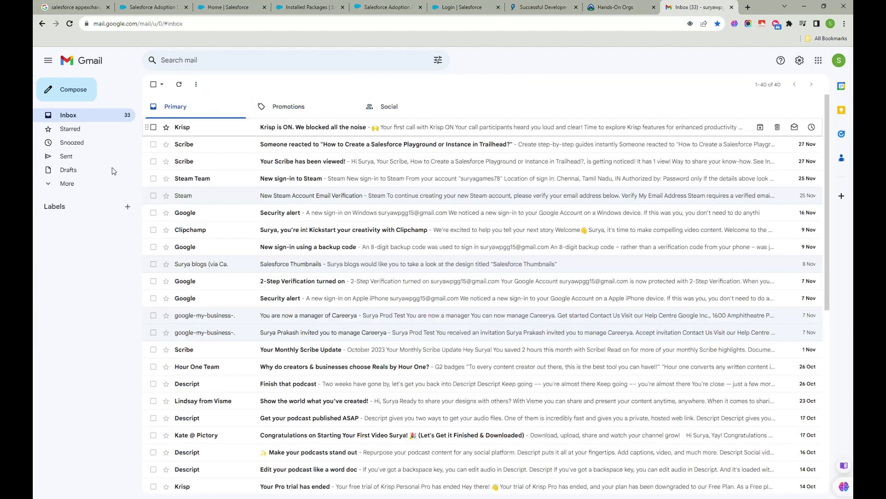
click(50, 186)
click(70, 256)
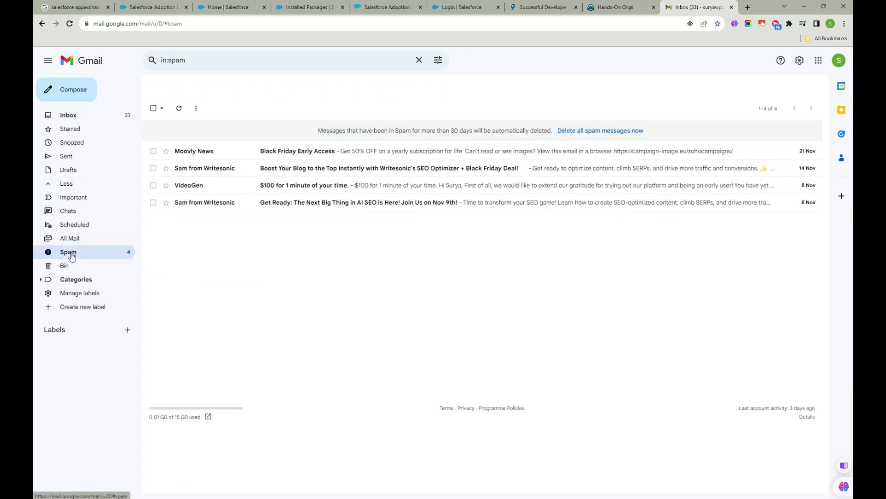
click(90, 116)
click(68, 26)
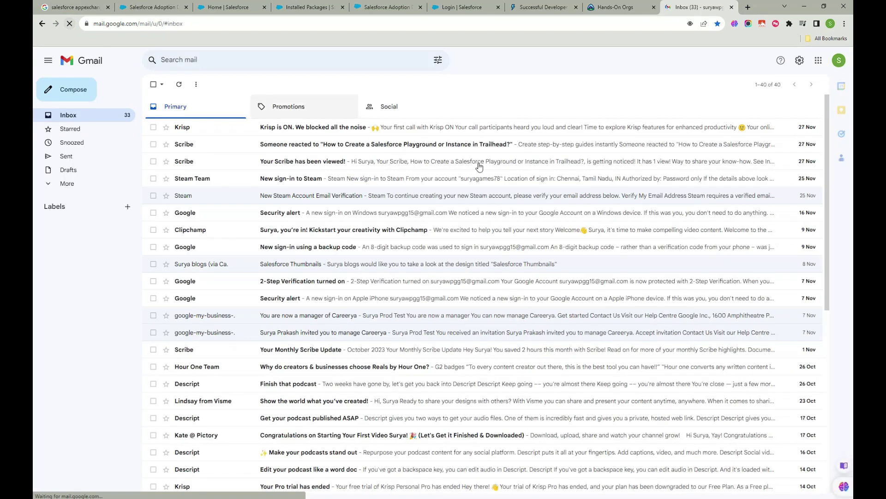
- Cycle through the open tabs, opening Trailhead and the listing's extra actions, ending on Installed Packages
click(624, 7)
click(543, 8)
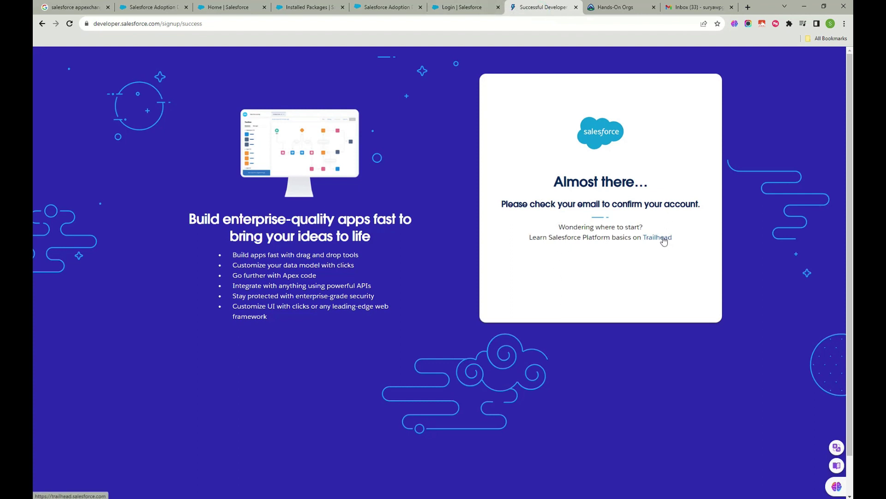
click(665, 240)
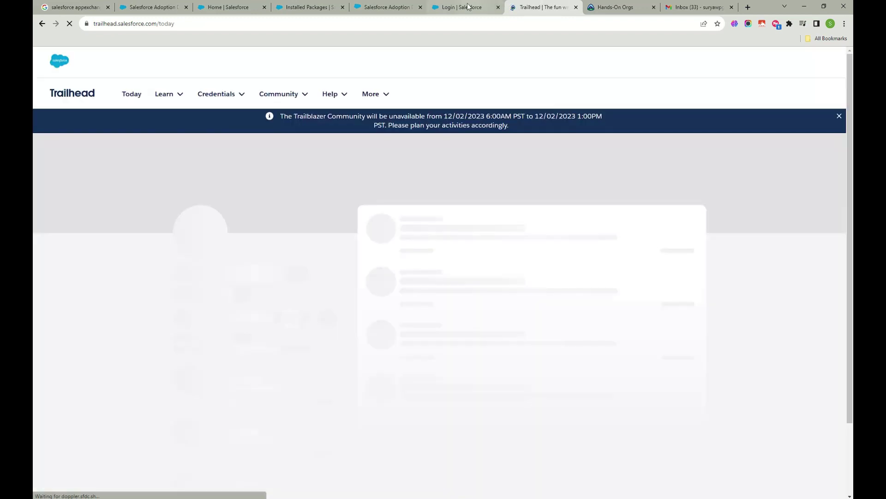
click(468, 6)
click(377, 7)
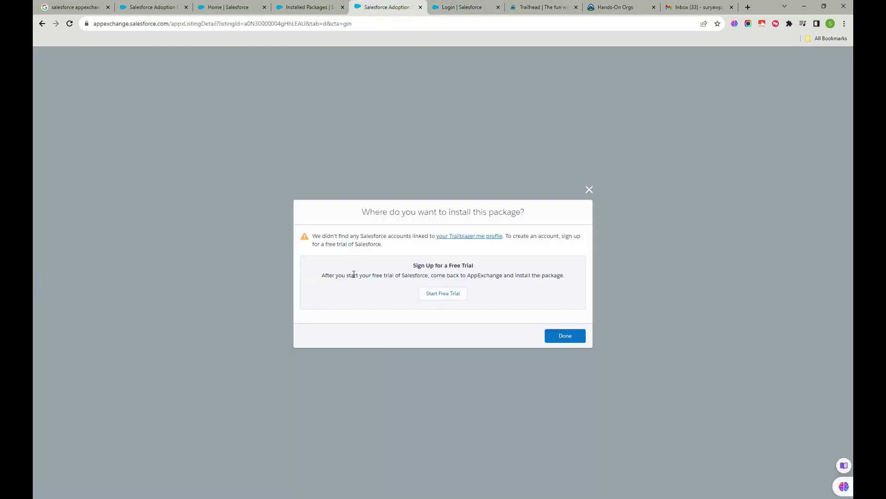
click(307, 7)
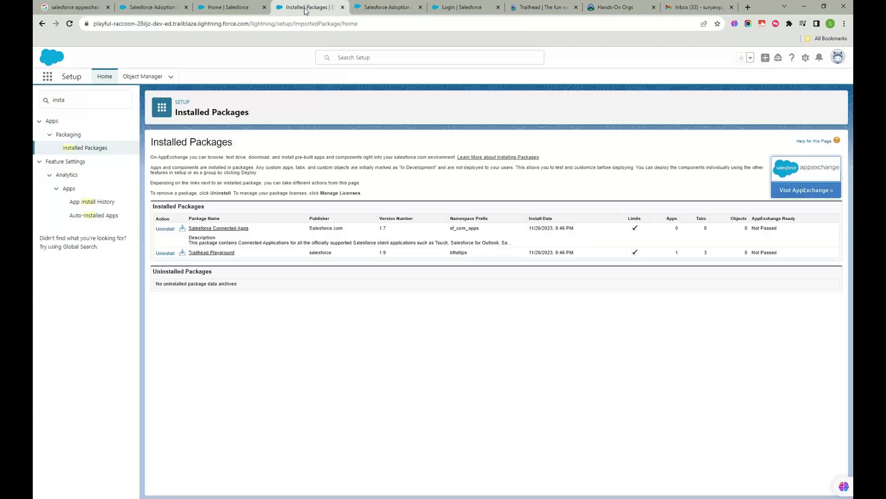
click(240, 6)
click(139, 6)
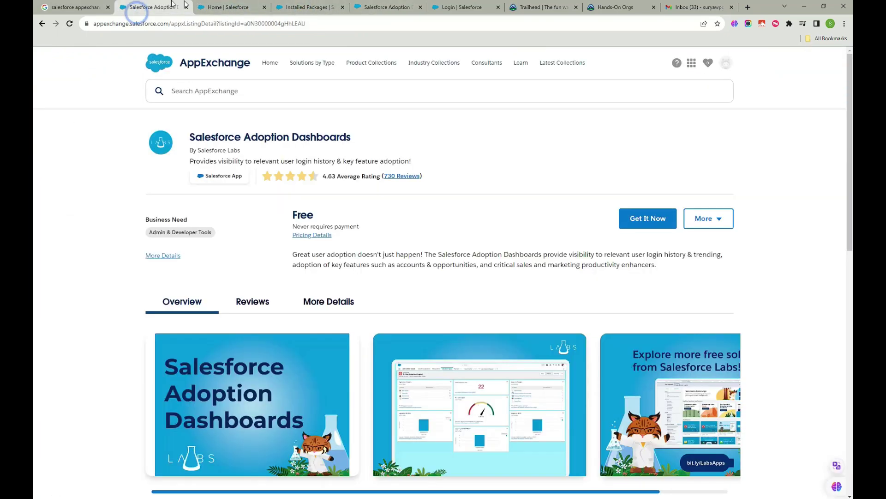
click(720, 217)
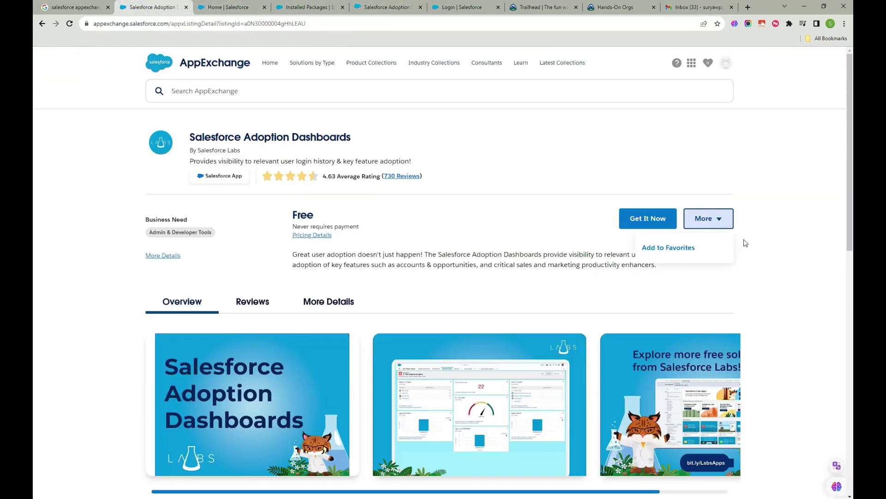
click(757, 244)
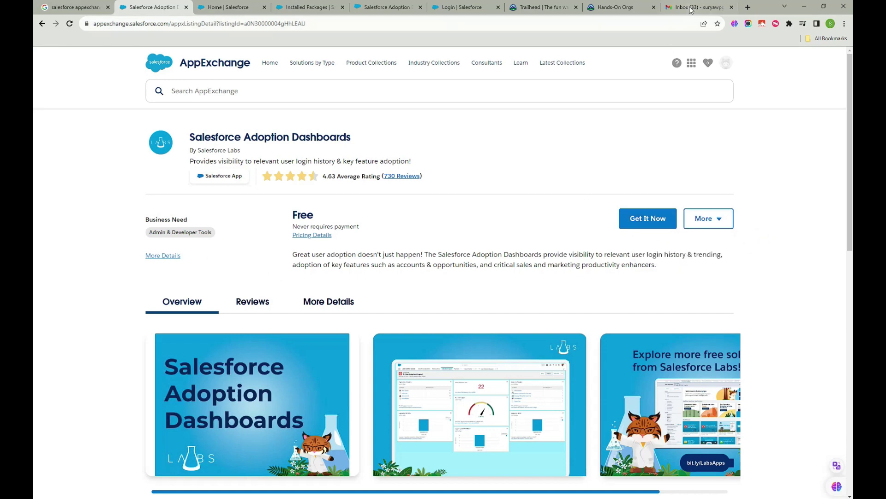
click(462, 8)
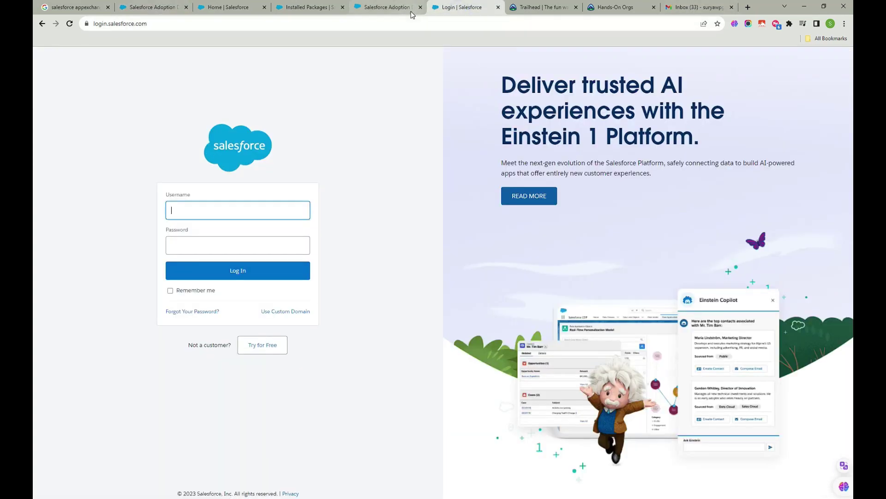
click(407, 8)
click(295, 8)
- Find the Users setup page and reset the system administrator user's password
double_click(87, 99)
text(usse)
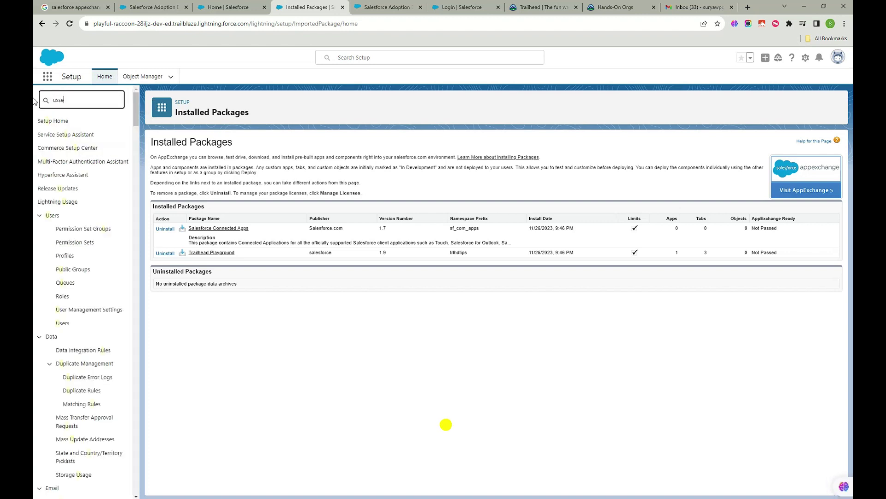
text(rer)
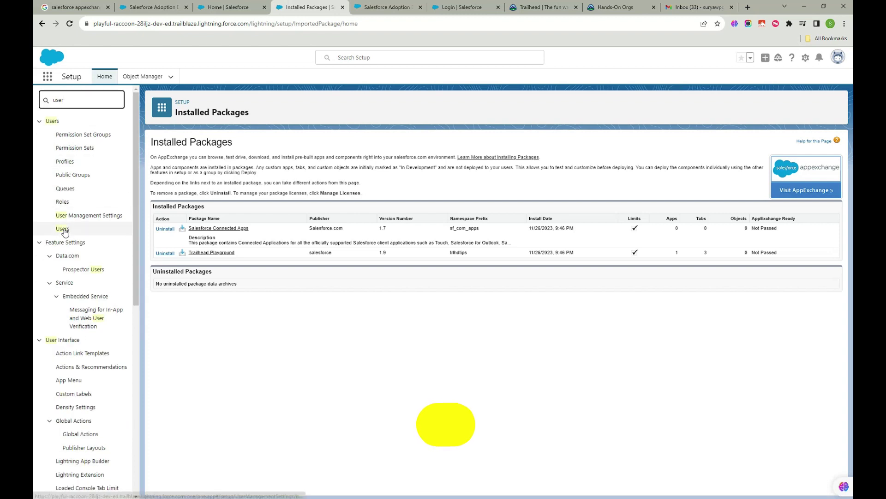
click(62, 229)
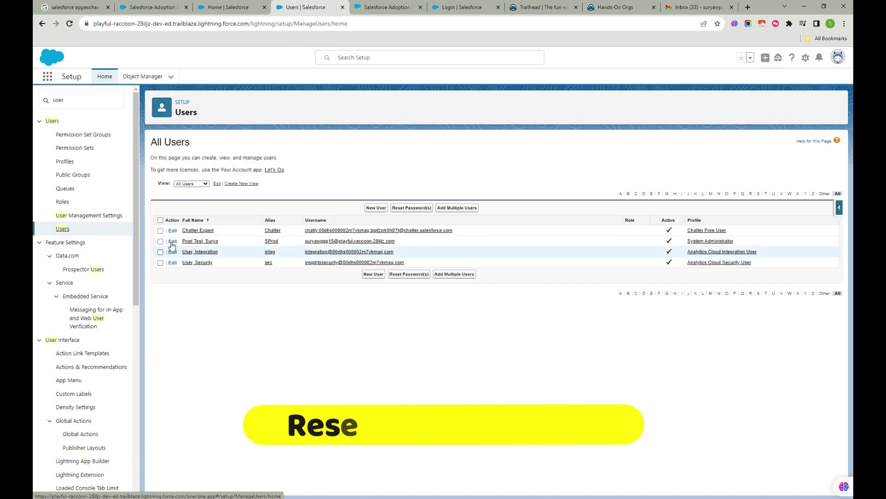
click(160, 241)
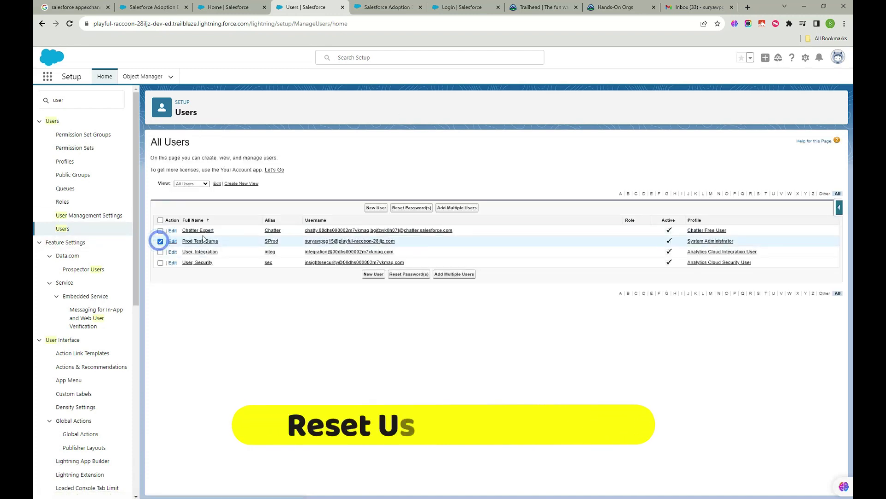
click(412, 207)
click(481, 248)
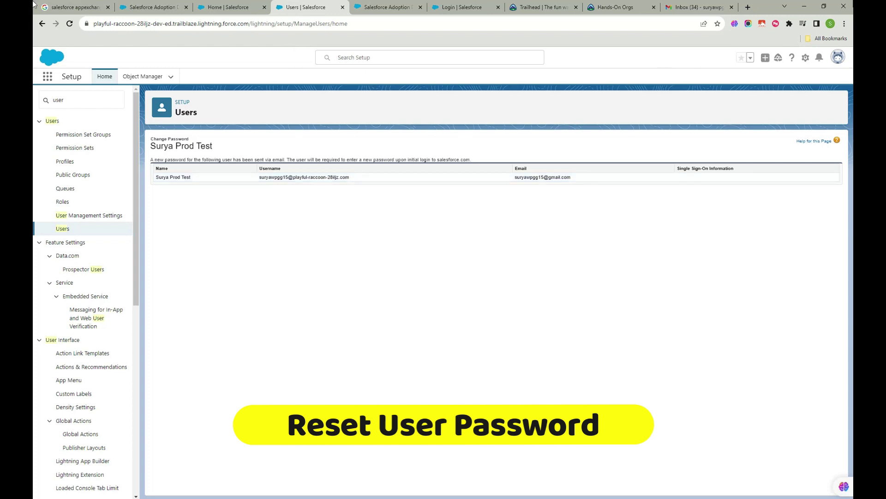
- Bookmark the Users setup page and open the 'Finish resetting' email in Gmail
click(829, 38)
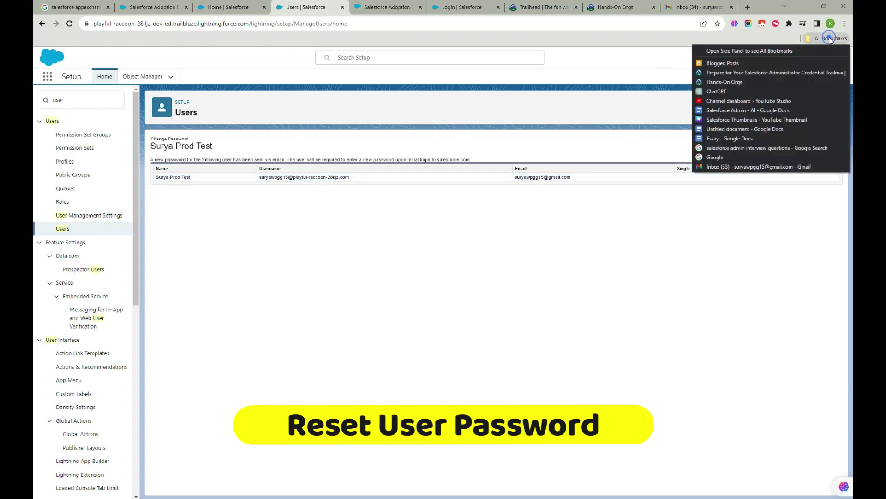
click(603, 220)
click(718, 23)
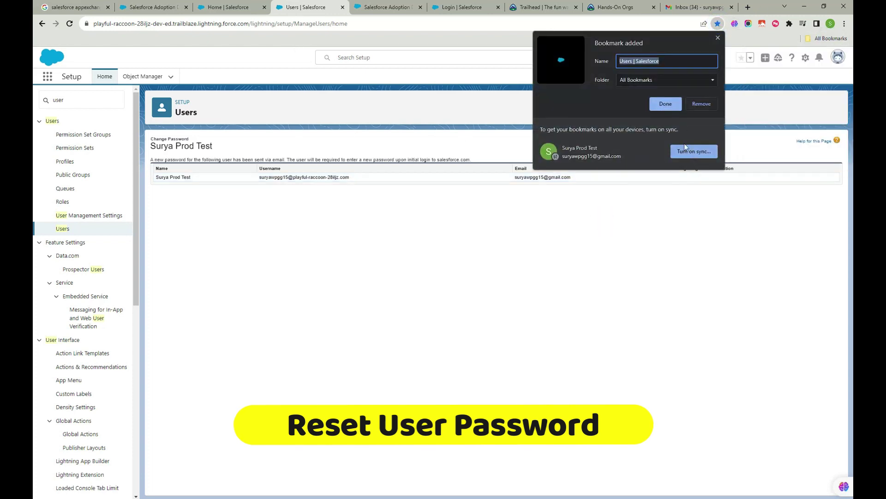
click(666, 104)
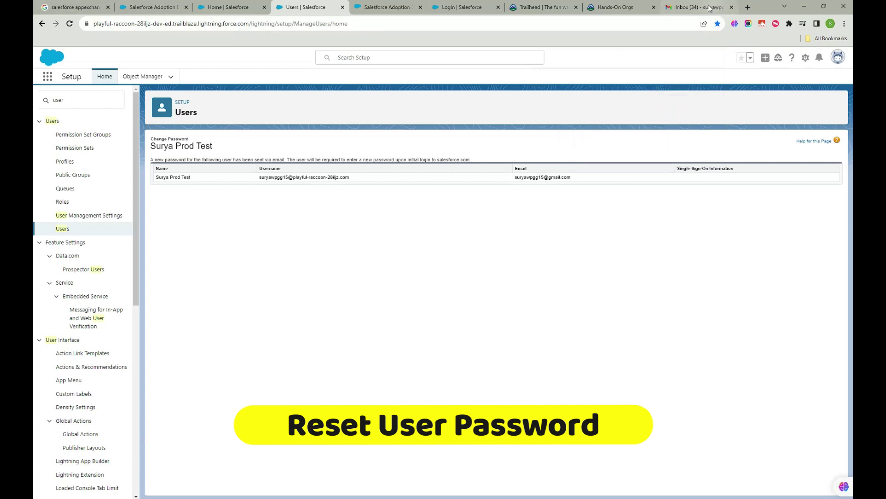
click(701, 8)
click(341, 129)
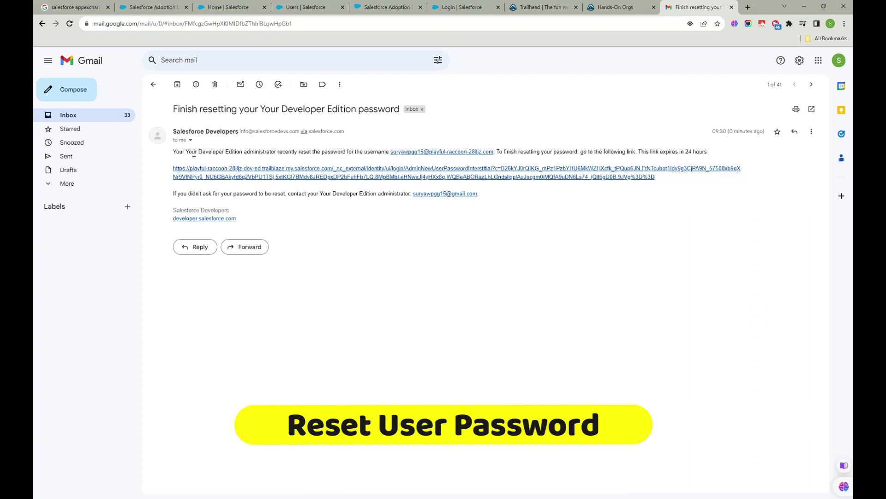
- Open the email's reset link, confirm Reset Password, and bring up the Change Your Password page
drag(194, 151, 295, 152)
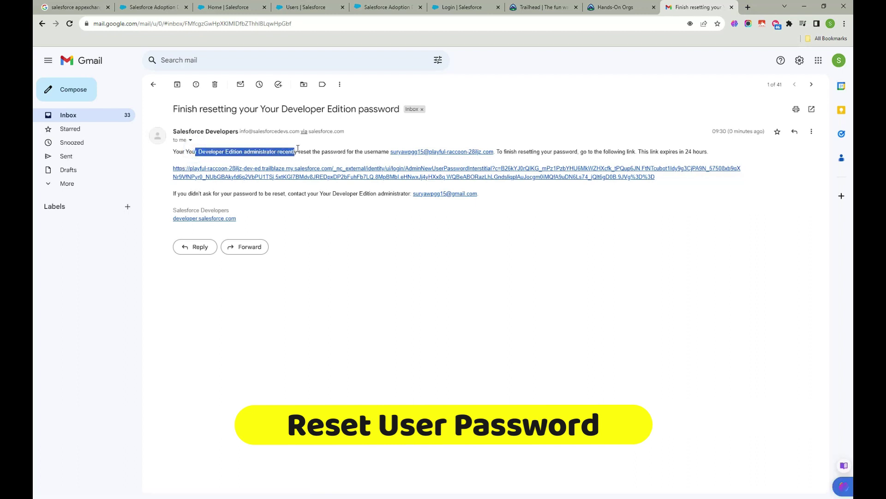
click(507, 180)
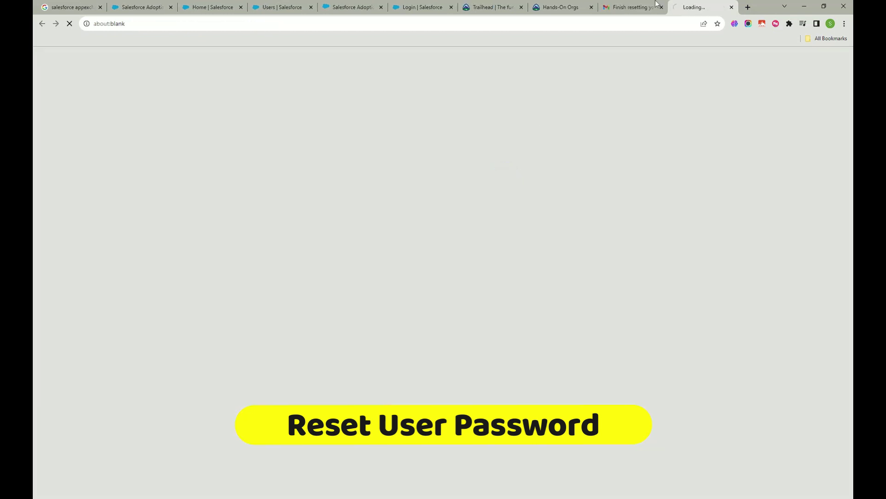
click(637, 8)
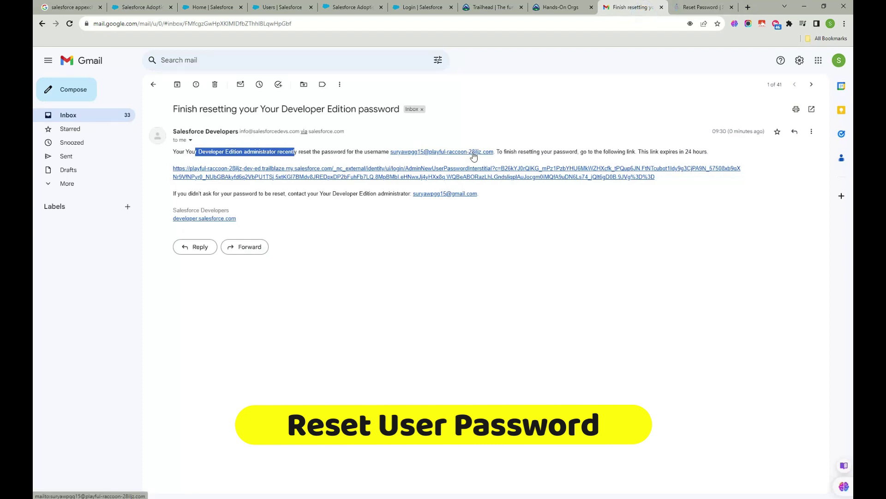
click(700, 7)
click(458, 218)
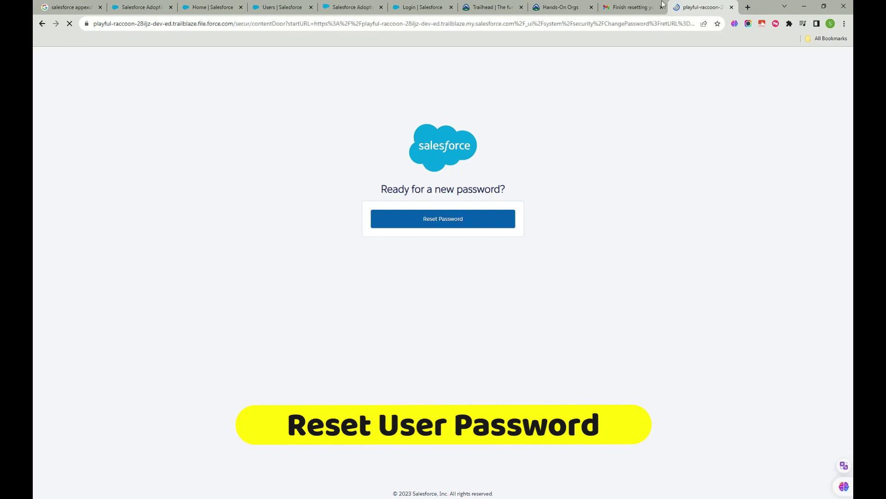
click(609, 7)
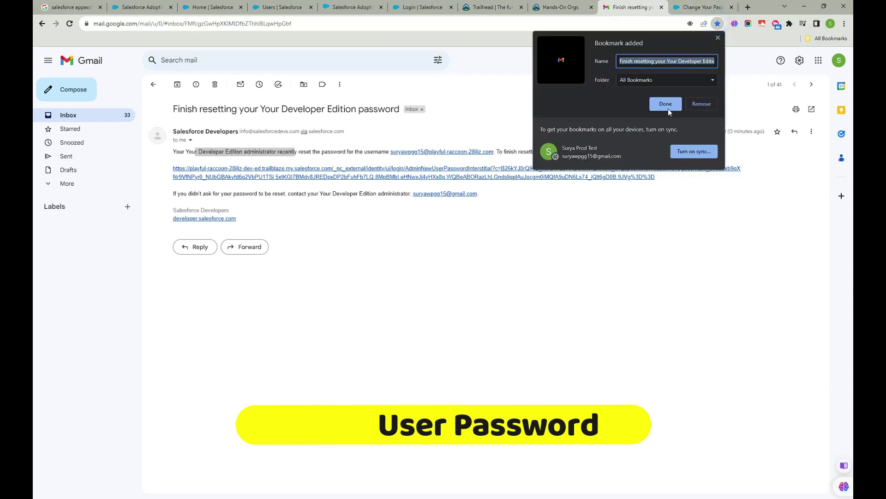
click(691, 5)
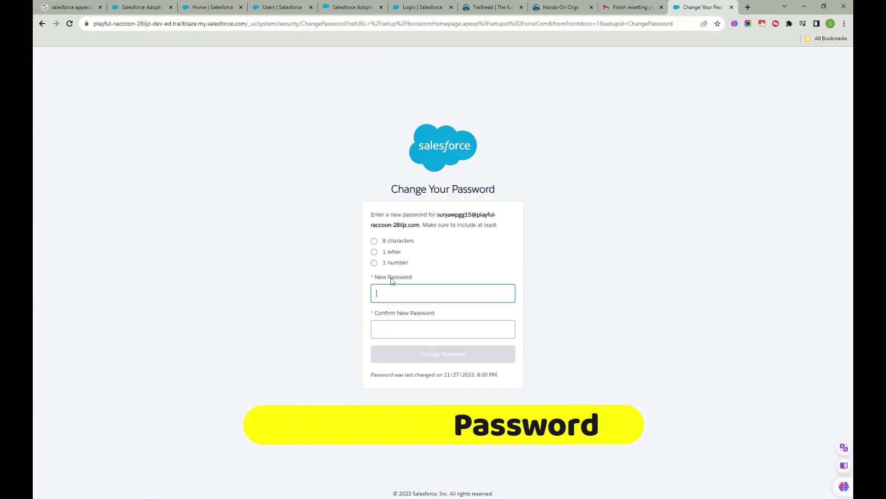
- Enter and confirm a new account password, then submit it with Change Password
click(395, 291)
text(••••••)
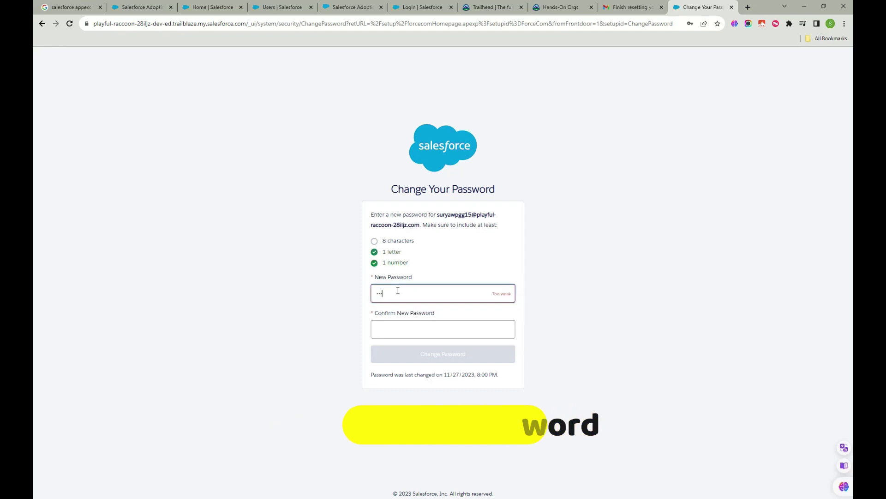
text(••)
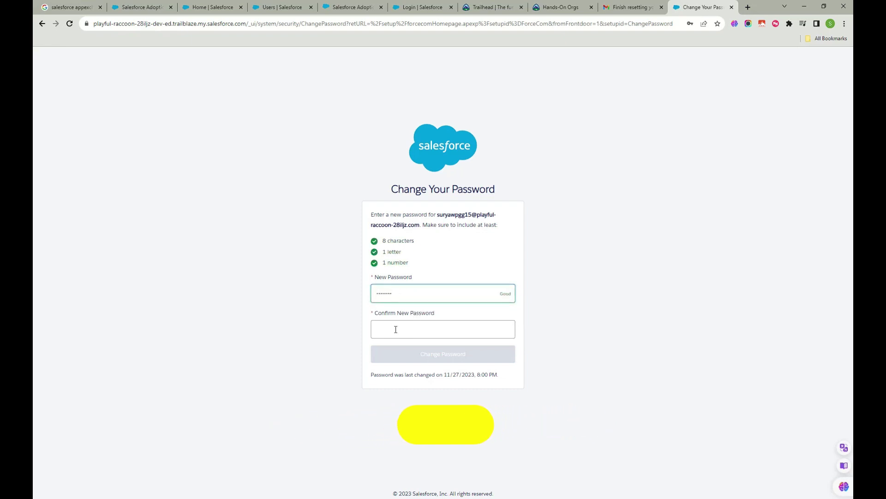
click(396, 328)
text(•)
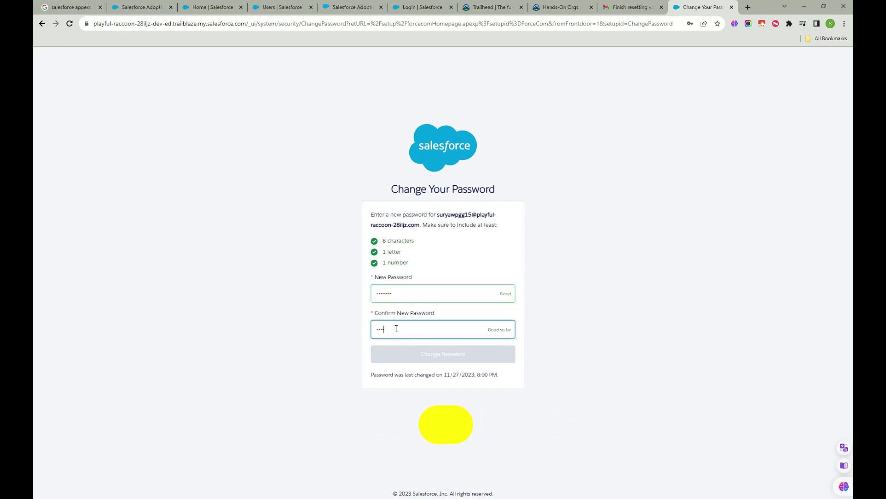
text(•••••••)
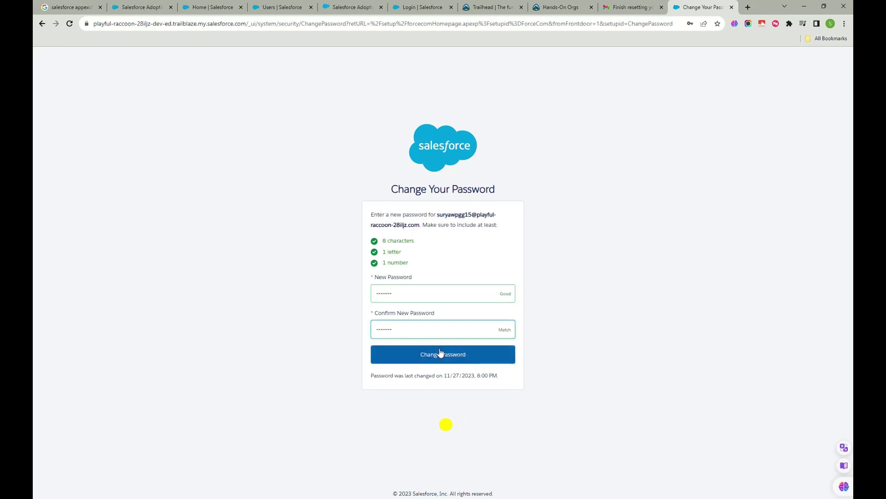
click(439, 354)
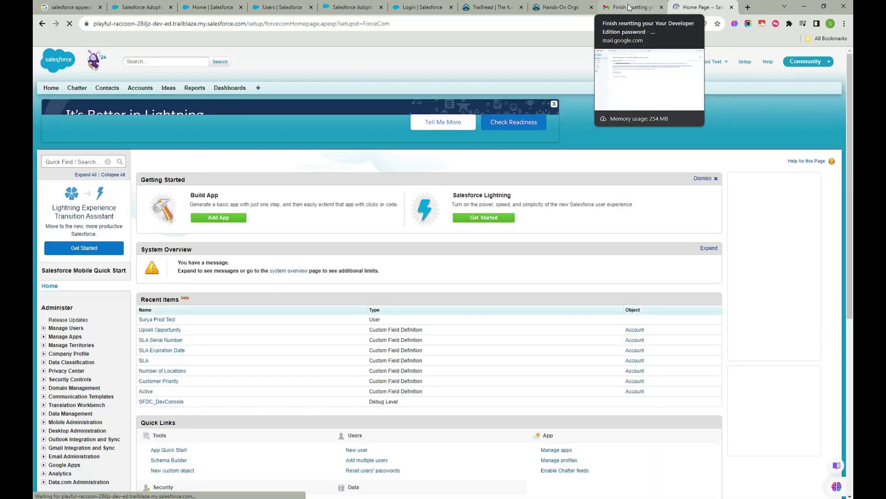
- Copy the org username from the reset email and paste it into the Salesforce login form
click(628, 7)
drag(495, 151, 391, 153)
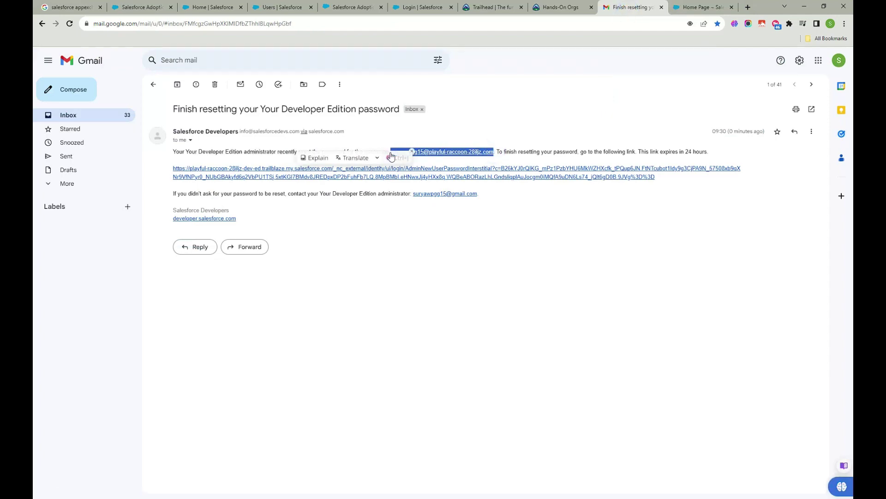
click(480, 4)
click(418, 7)
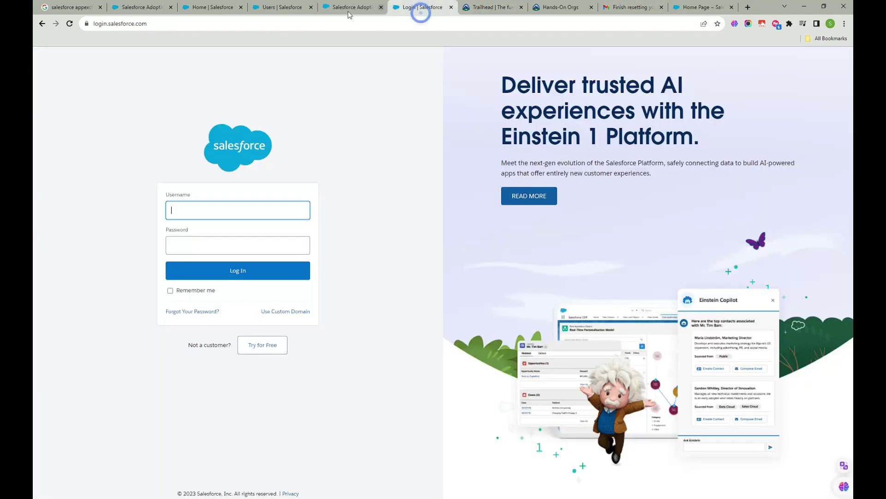
key(ctrl+v)
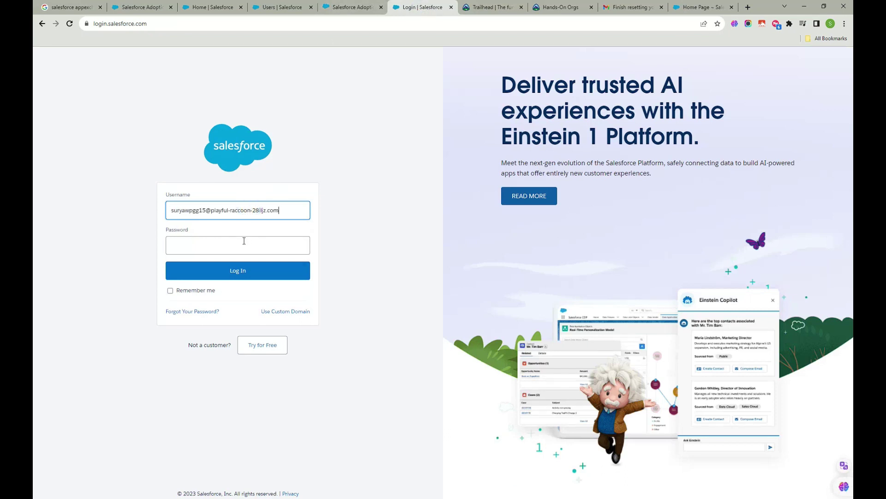
- Enter the new password, log in to the developer org, and return to AppExchange
click(244, 240)
text(•)
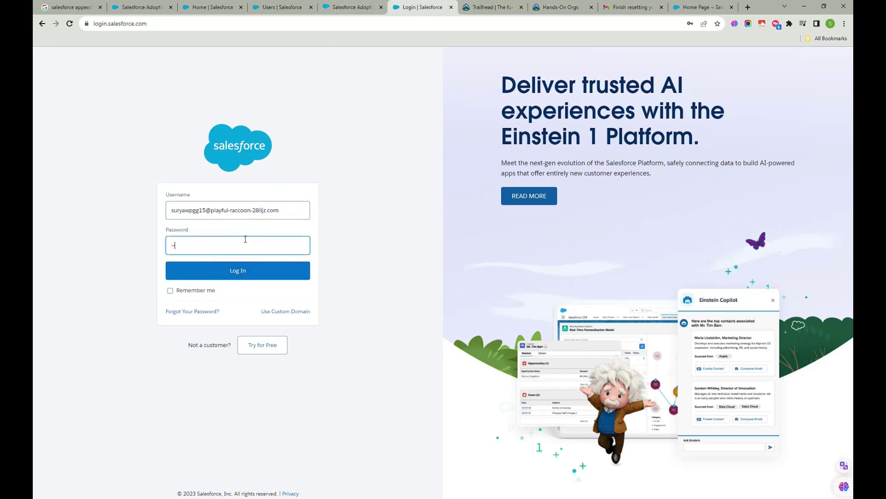
text(•••••••)
click(244, 271)
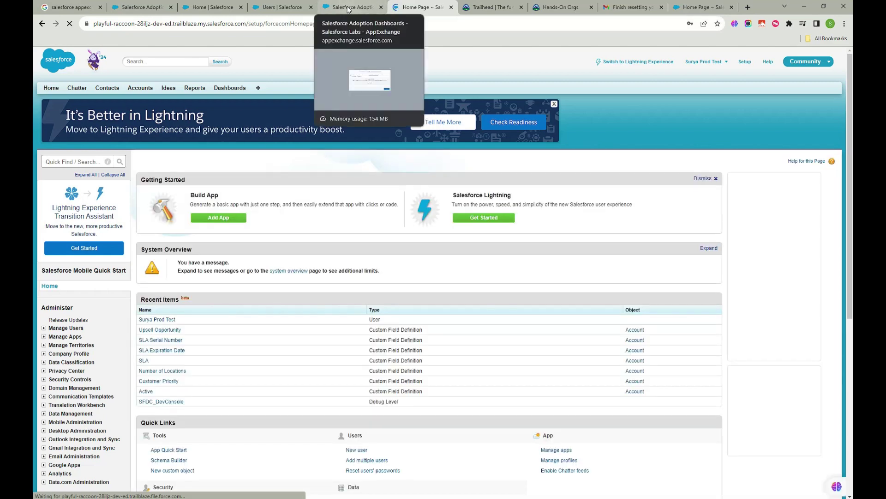
click(348, 9)
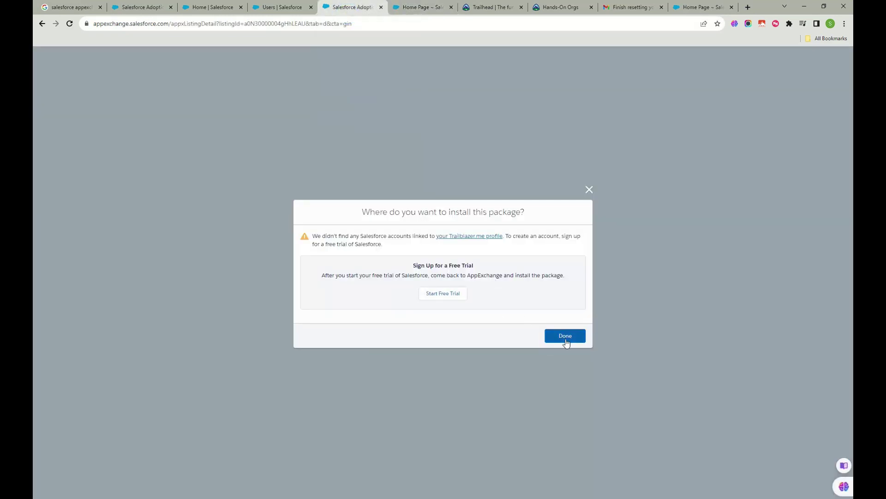
- Close the free trial signup, retry Get It Now, and dismiss the install prompt that finds no accounts
click(452, 294)
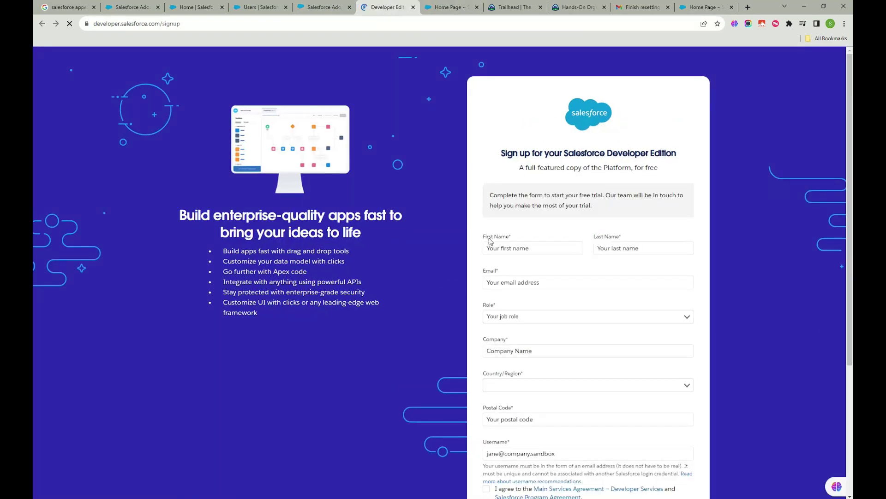
click(413, 7)
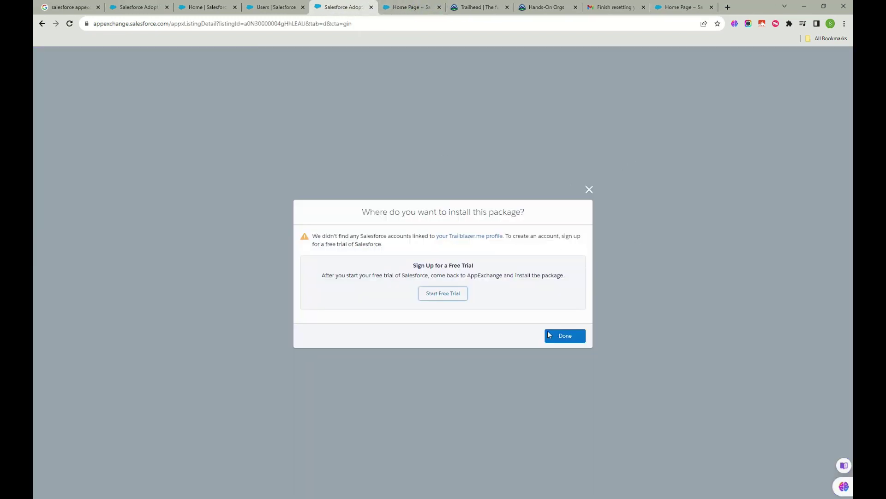
click(561, 337)
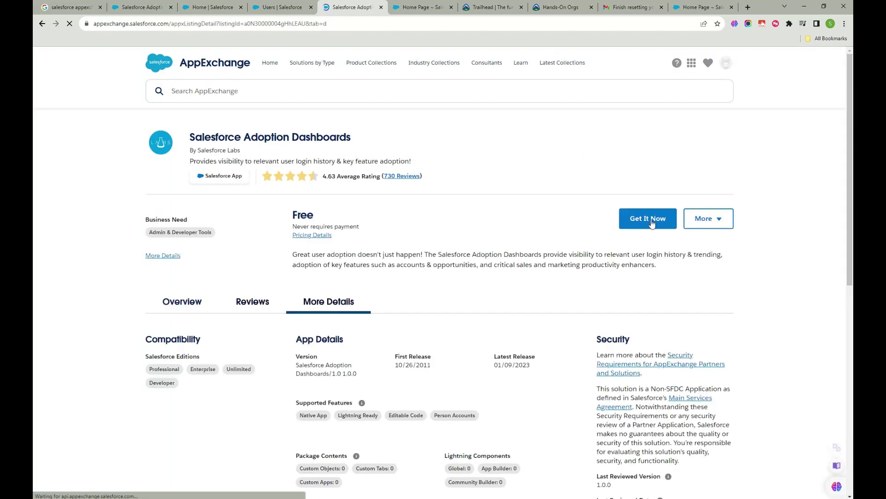
click(652, 222)
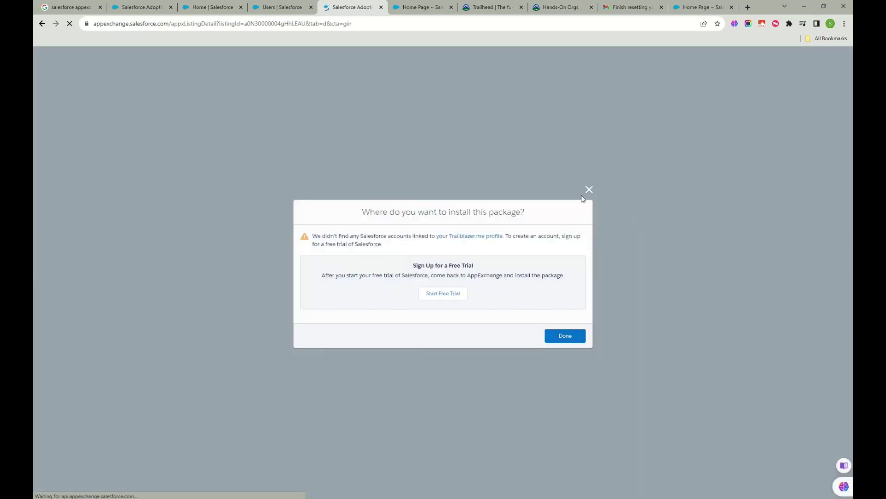
click(588, 190)
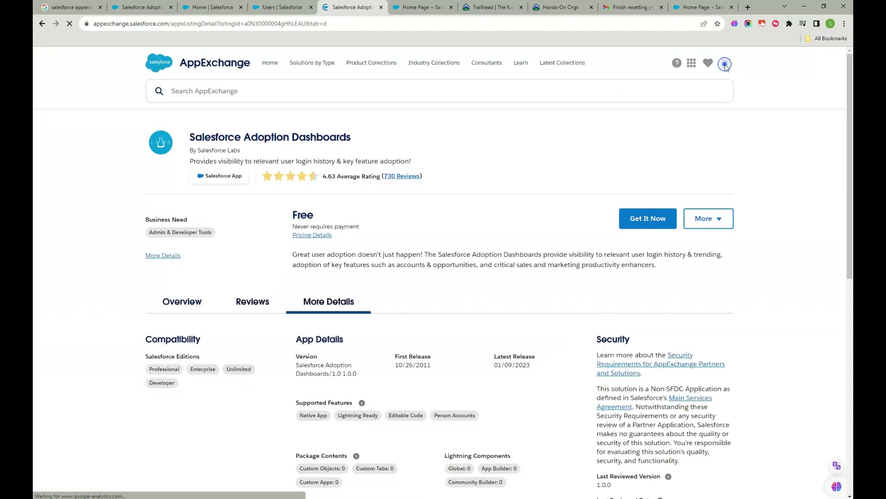
- Open Trailblazer account settings and start connecting a Salesforce account with a Salesforce login
click(724, 65)
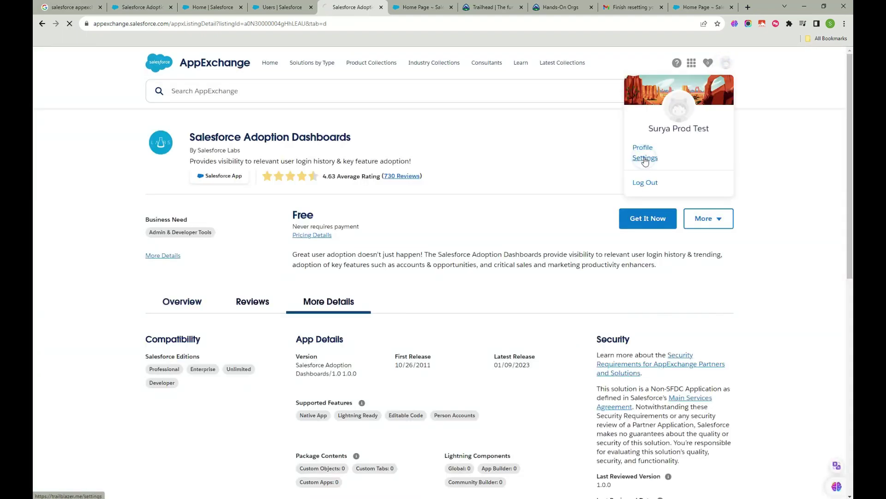
click(645, 158)
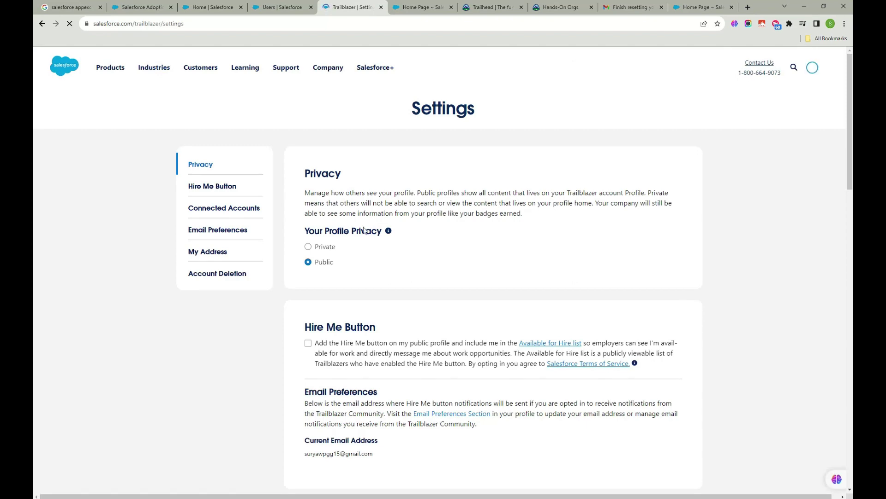
scroll(333, 316, down, 3)
scroll(333, 315, down, 2)
click(626, 318)
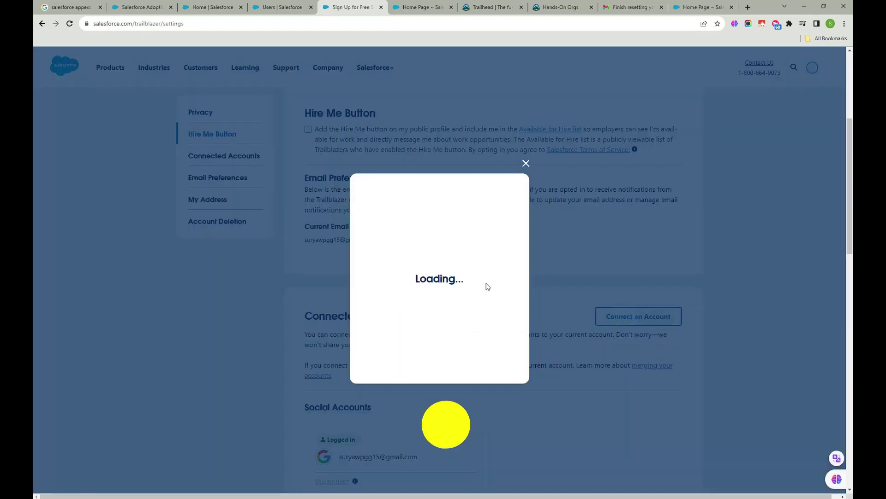
click(459, 231)
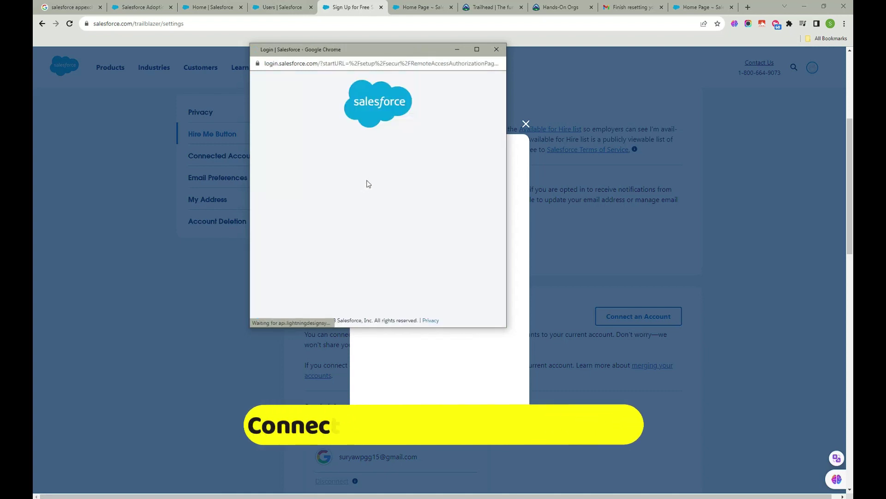
- Log in with the Developer org's saved username and password and allow access for the connection
click(359, 165)
click(369, 186)
click(347, 201)
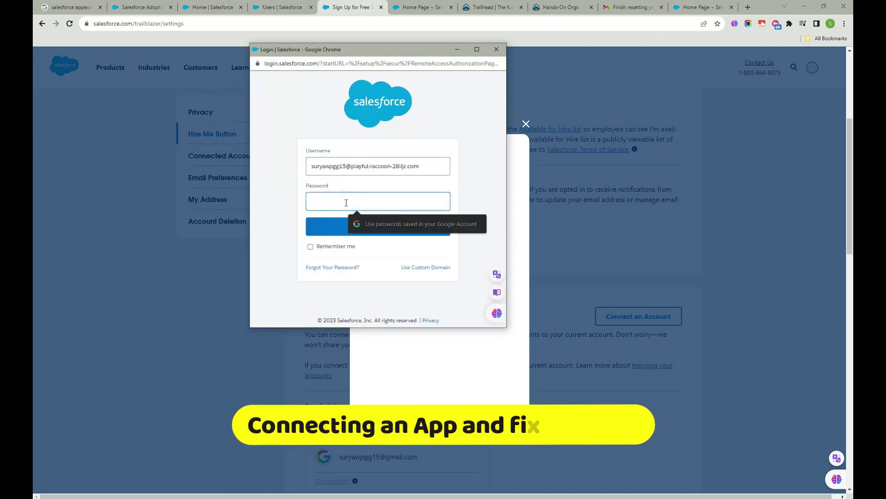
text(••)
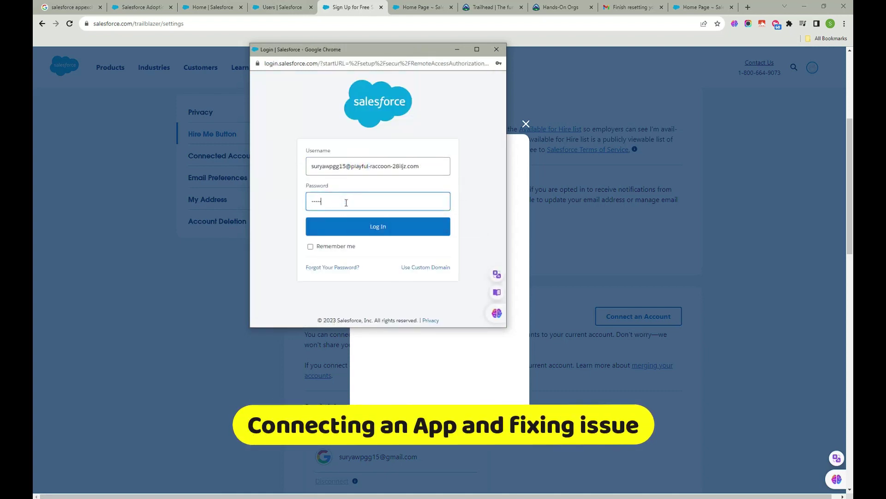
click(353, 233)
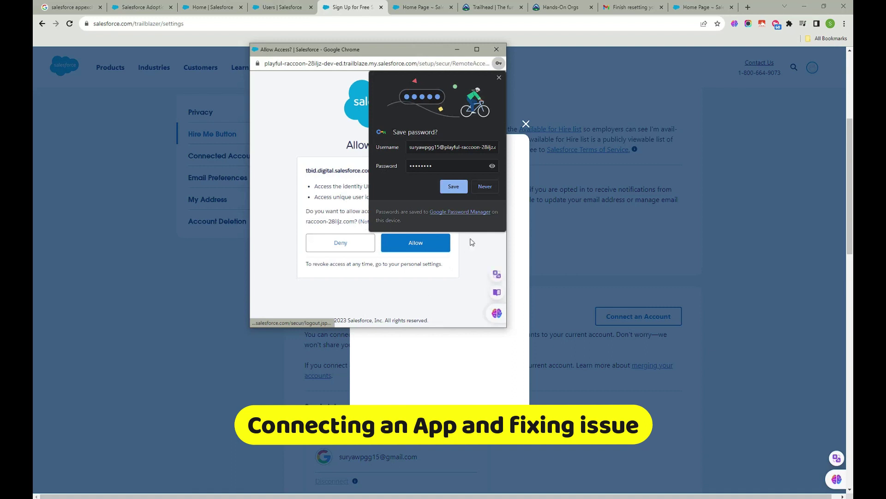
click(499, 78)
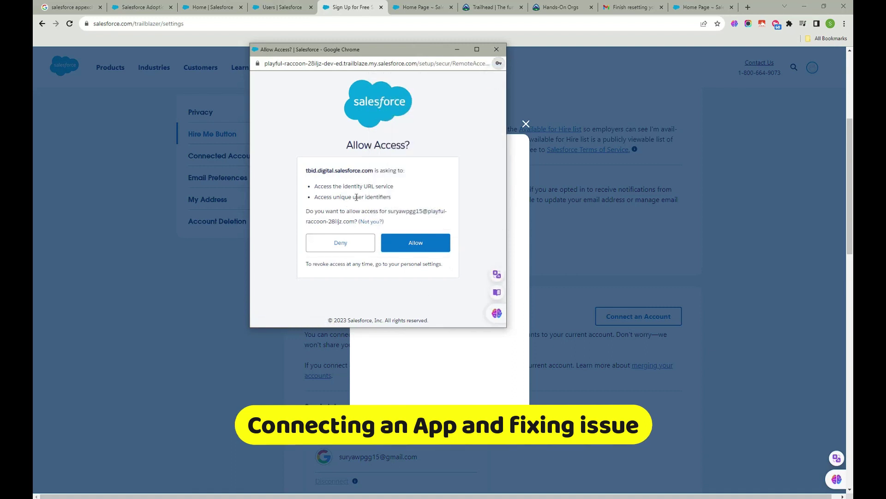
click(406, 244)
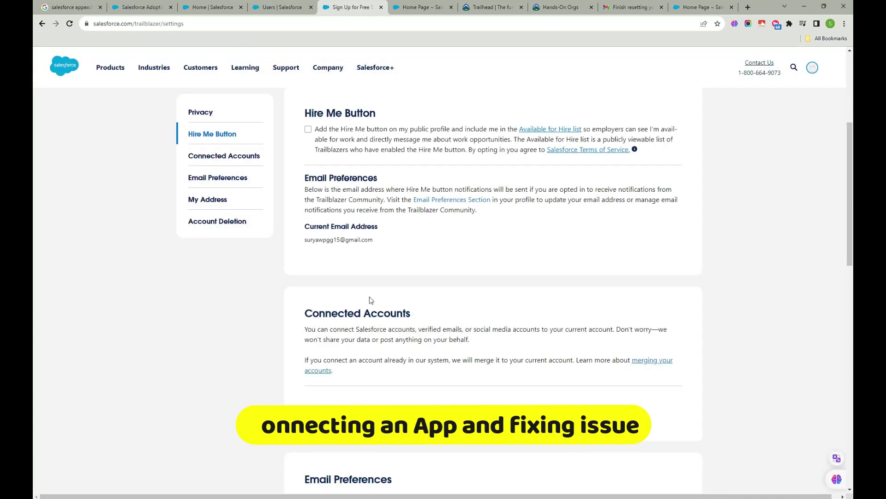
- Check the Connected Accounts list and the other open Salesforce tabs, ending back on Trailblazer settings
scroll(418, 331, down, 2)
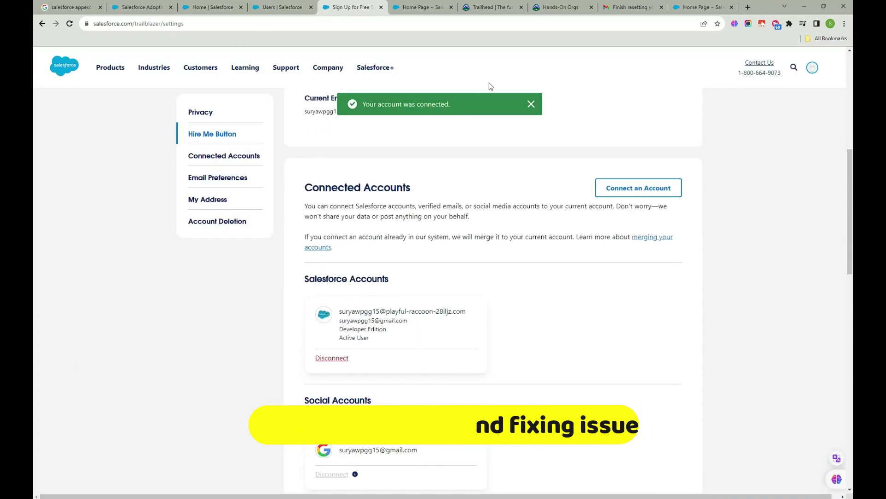
click(413, 4)
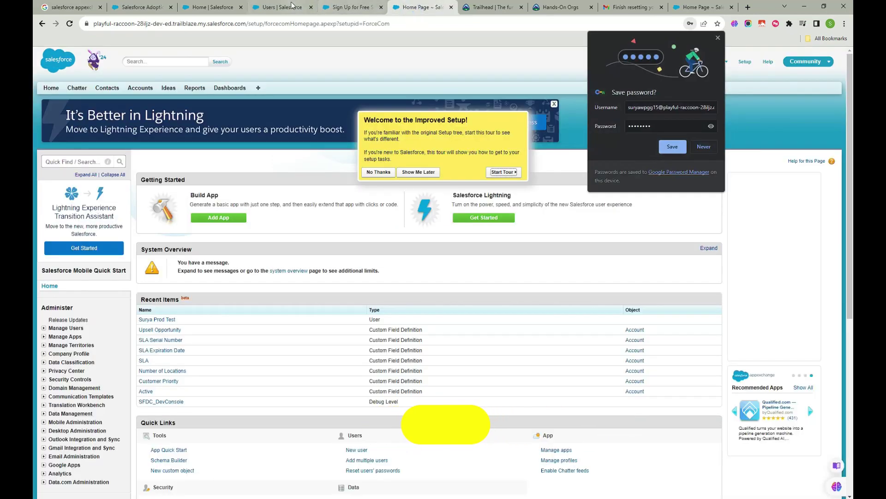
click(288, 5)
click(341, 7)
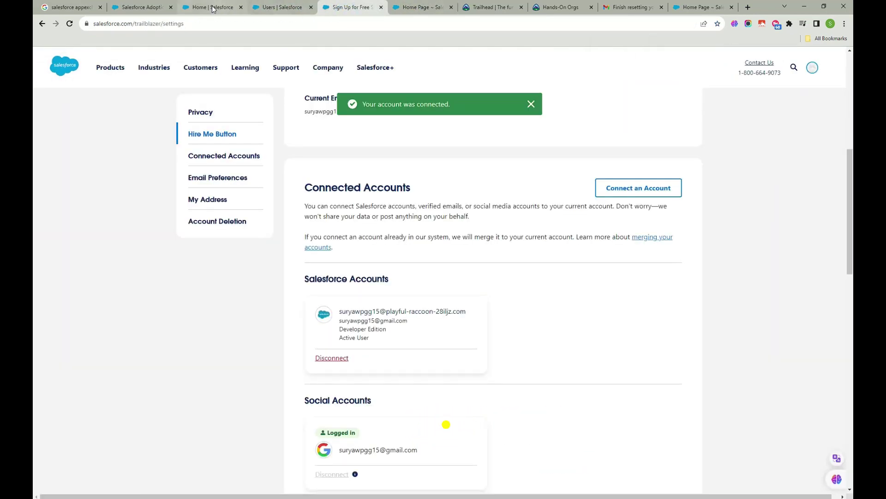
click(212, 7)
click(277, 9)
click(491, 7)
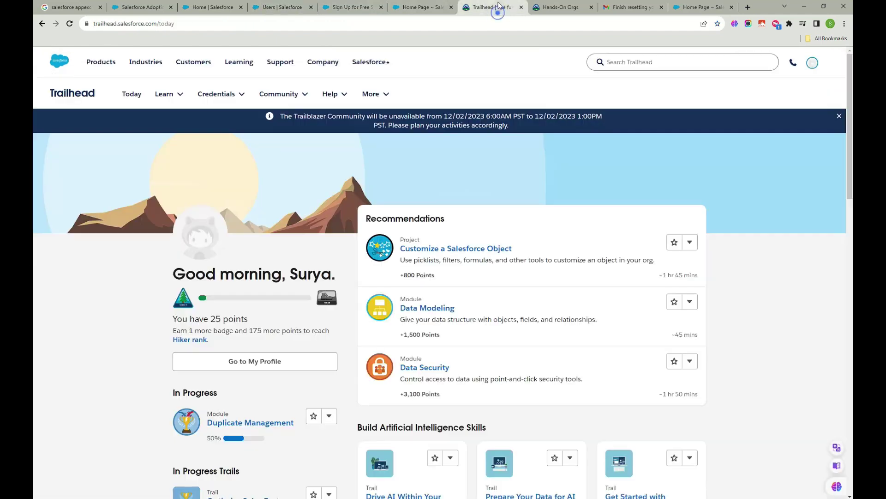
click(418, 6)
click(42, 23)
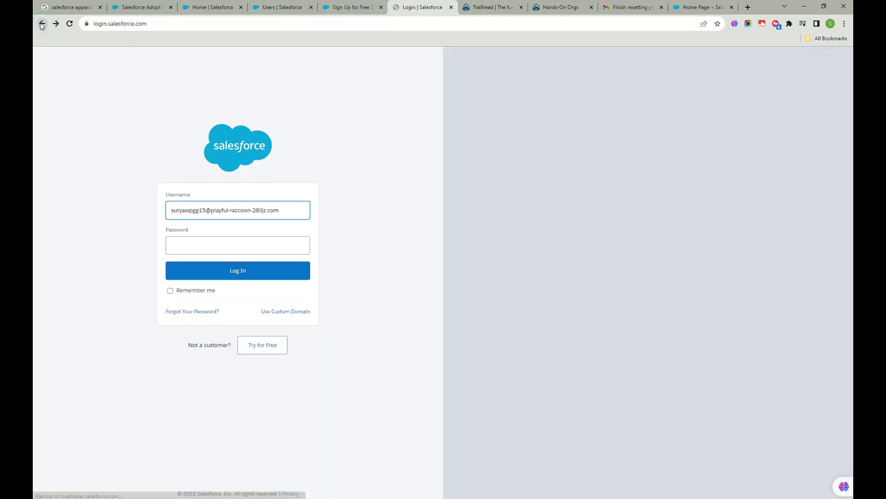
click(43, 23)
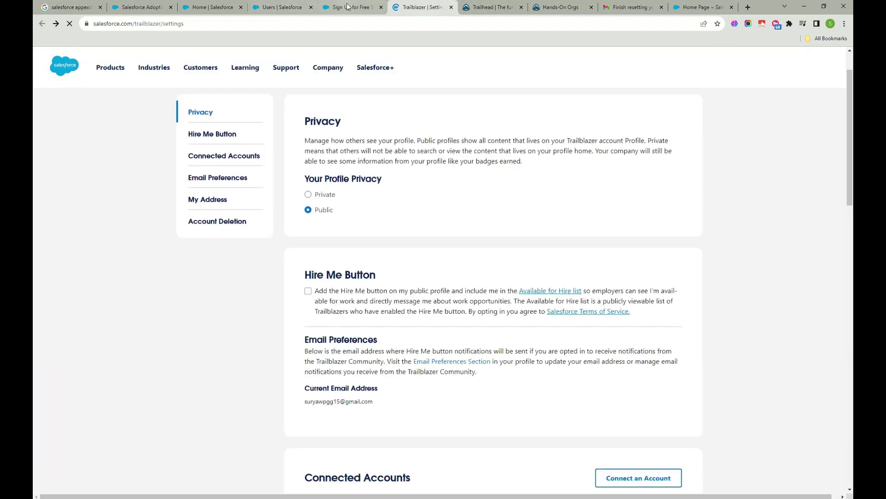
click(332, 27)
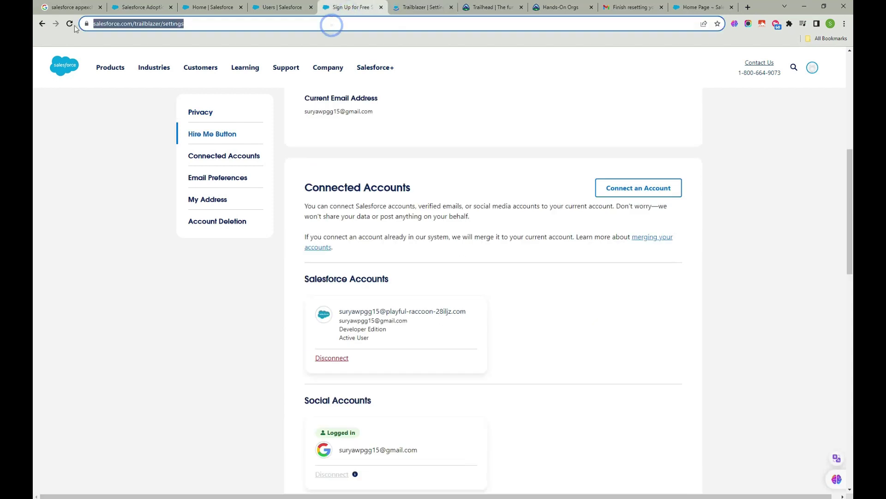
click(822, 39)
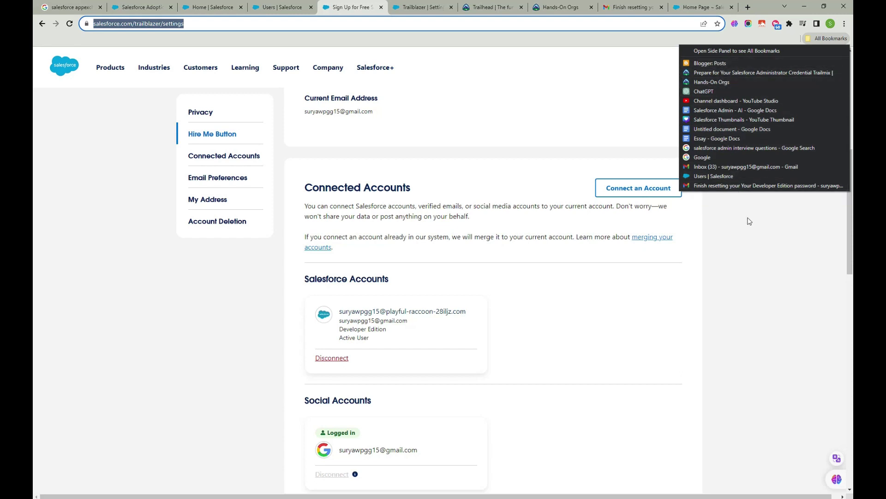
- Search Google for 'salesforce appexchange' and open the AppExchange site
click(720, 156)
click(389, 216)
text(sa)
click(390, 233)
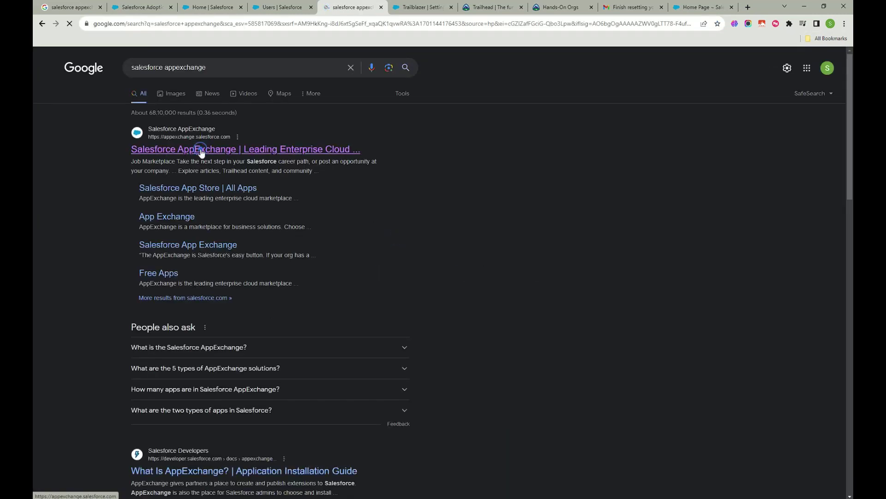
click(201, 149)
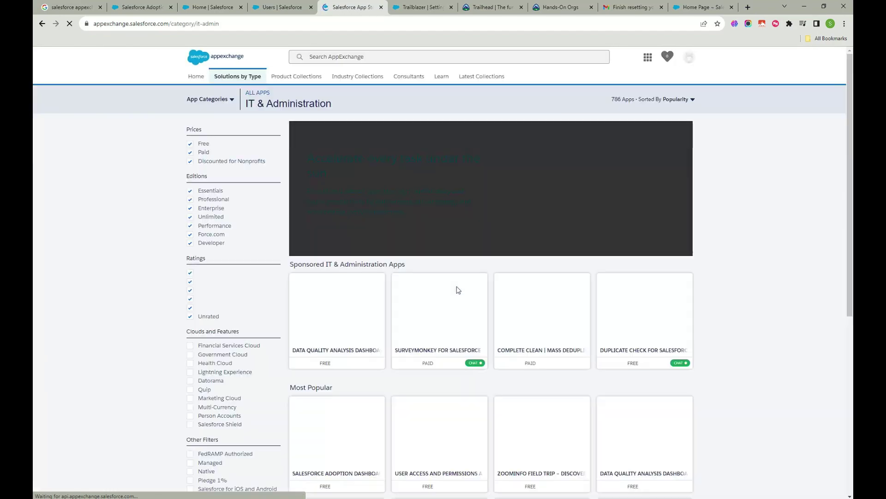
- Open the Salesforce Adoption Dashboards listing and choose Get It Now
scroll(455, 291, down, 6)
scroll(370, 277, up, 2)
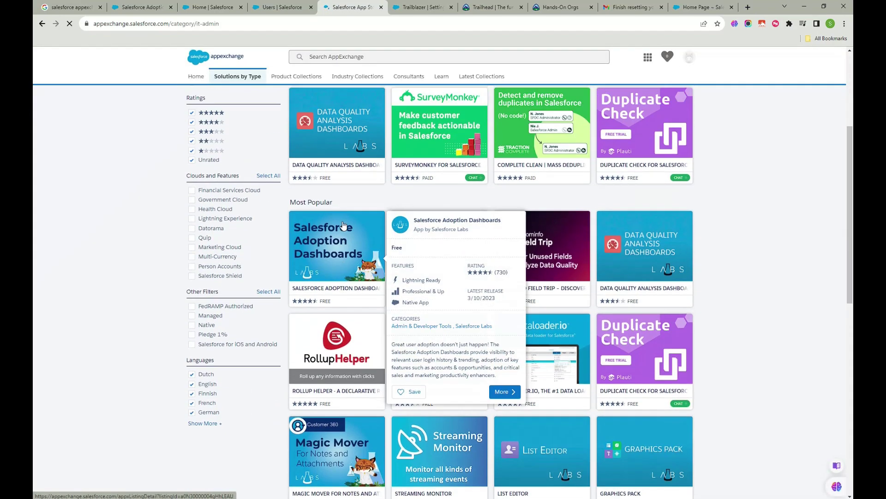
click(339, 267)
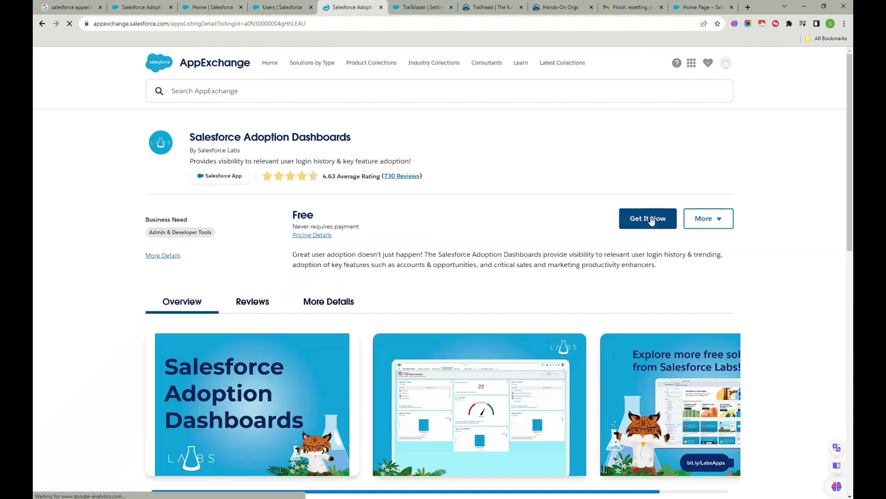
click(652, 220)
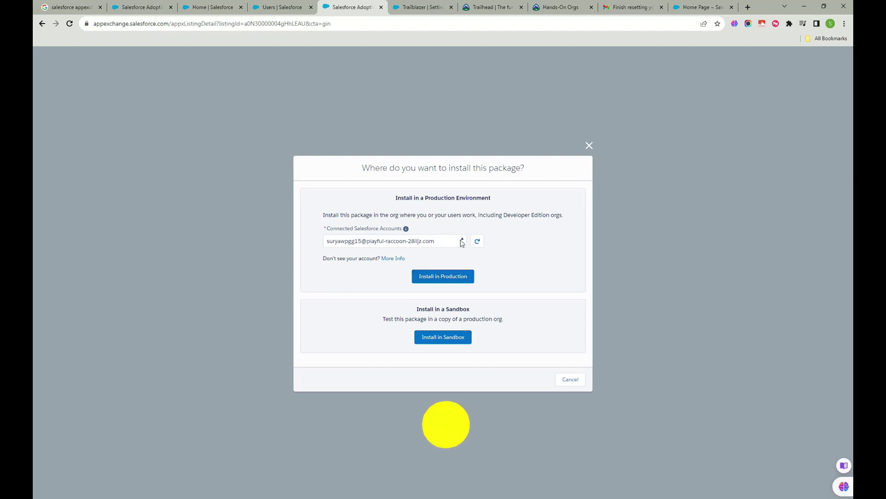
- Install into the connected Developer org's production, agree to the terms, decline provider contact, and confirm
click(461, 240)
click(461, 240)
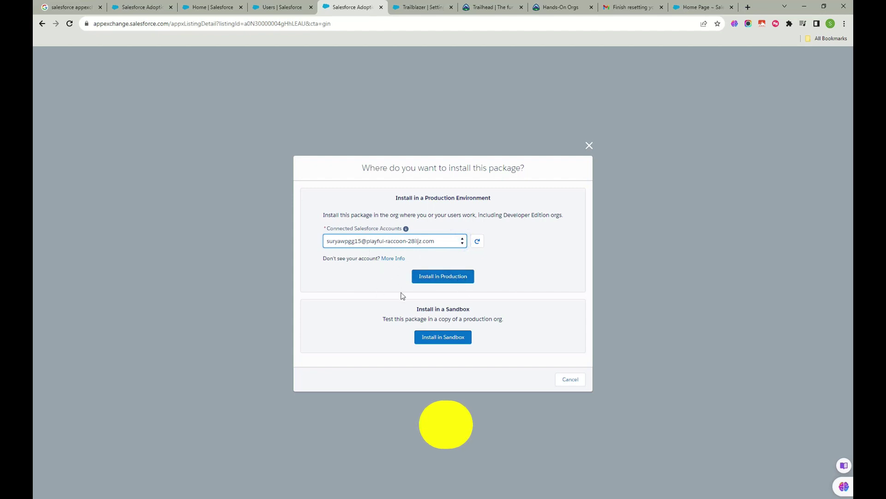
click(442, 277)
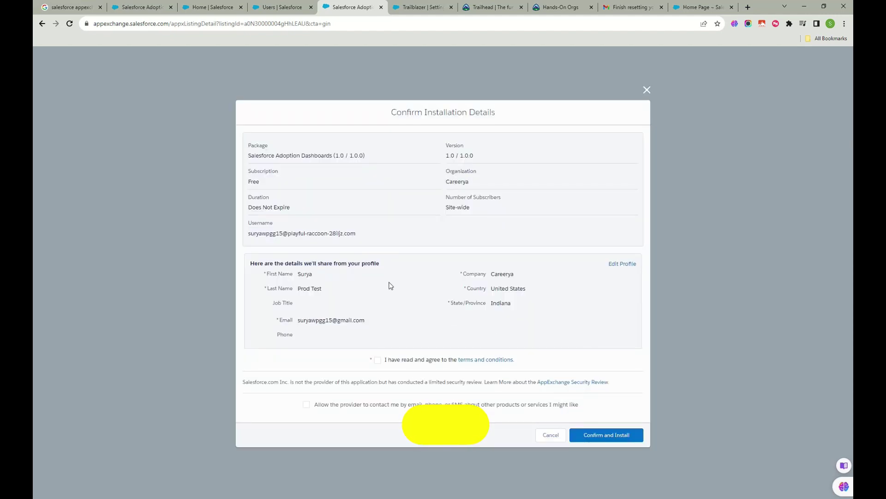
click(379, 360)
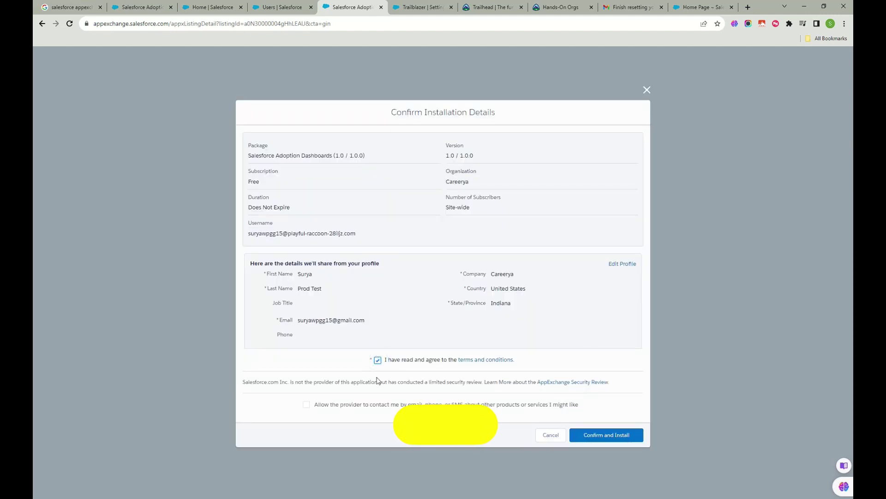
click(308, 404)
click(308, 405)
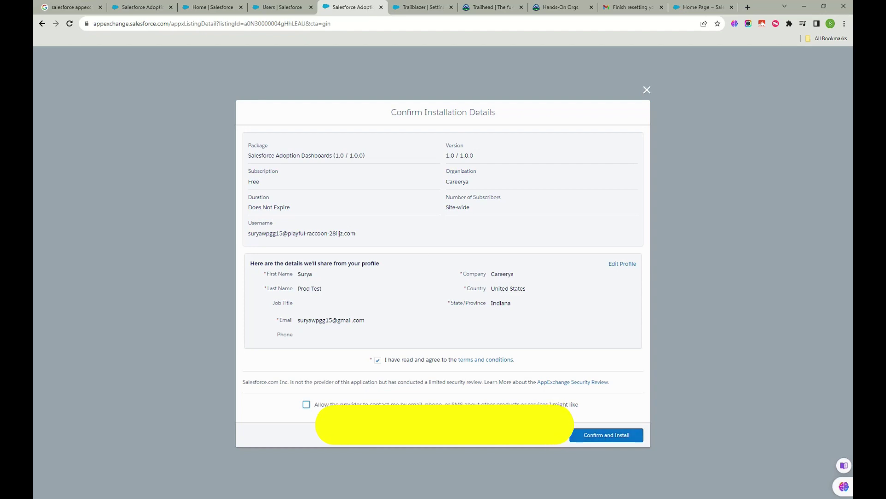
click(594, 439)
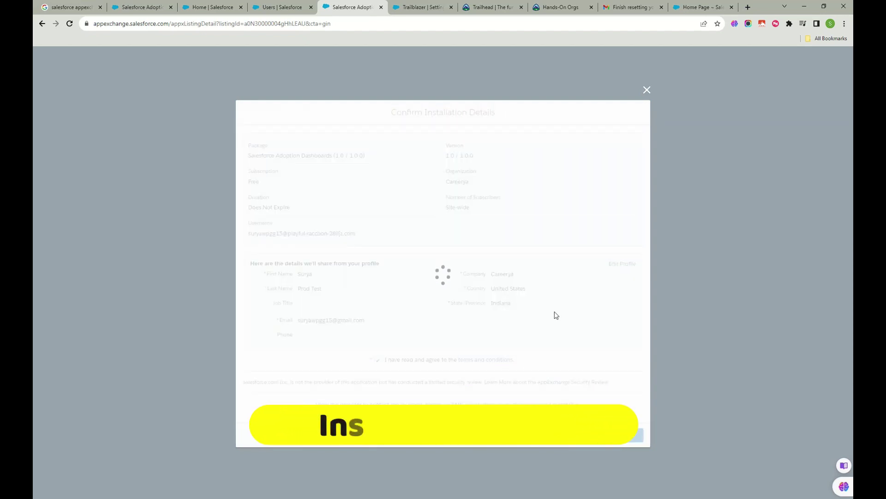
- Look through the open tabs and return to the Salesforce Adoption Dashboards listing
click(277, 7)
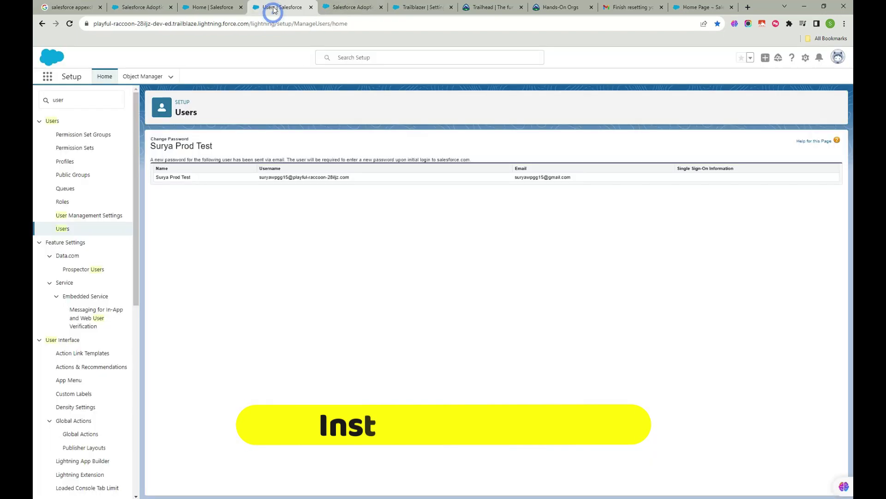
click(829, 39)
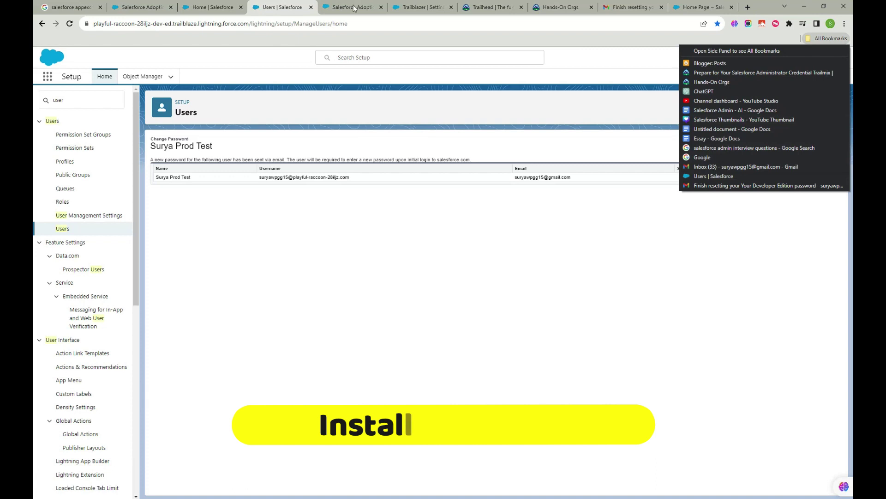
click(353, 7)
click(42, 24)
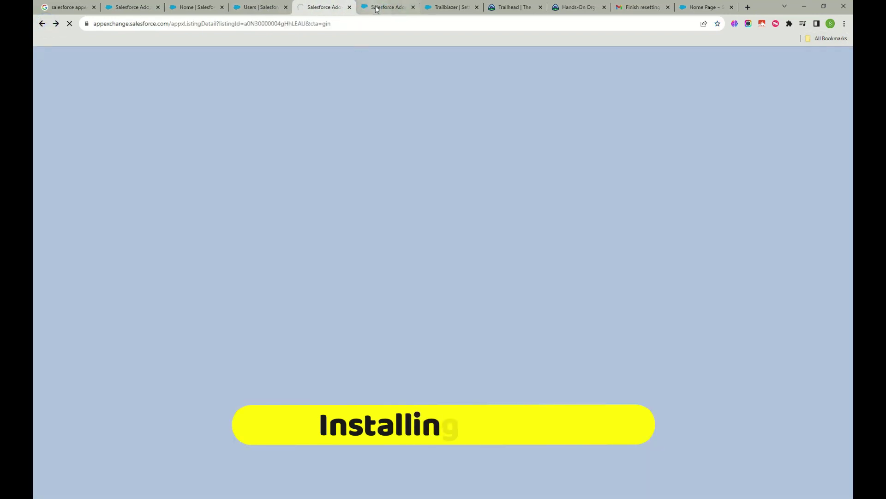
click(376, 7)
click(319, 6)
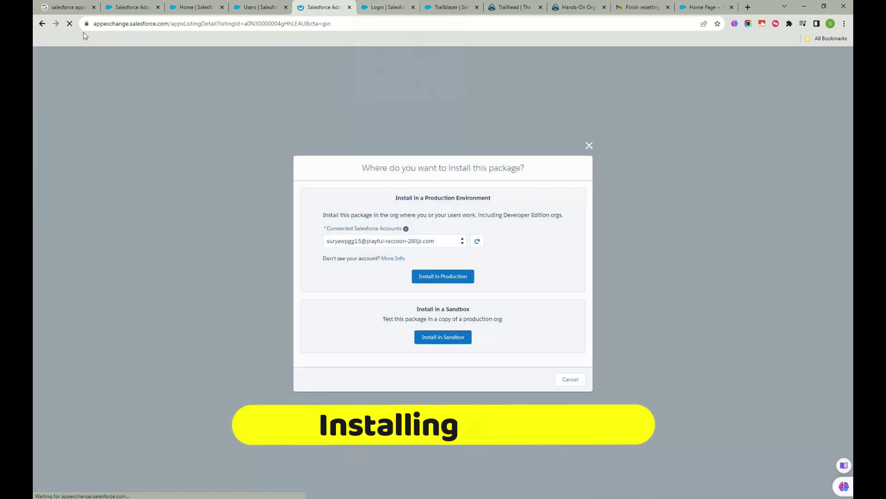
click(41, 24)
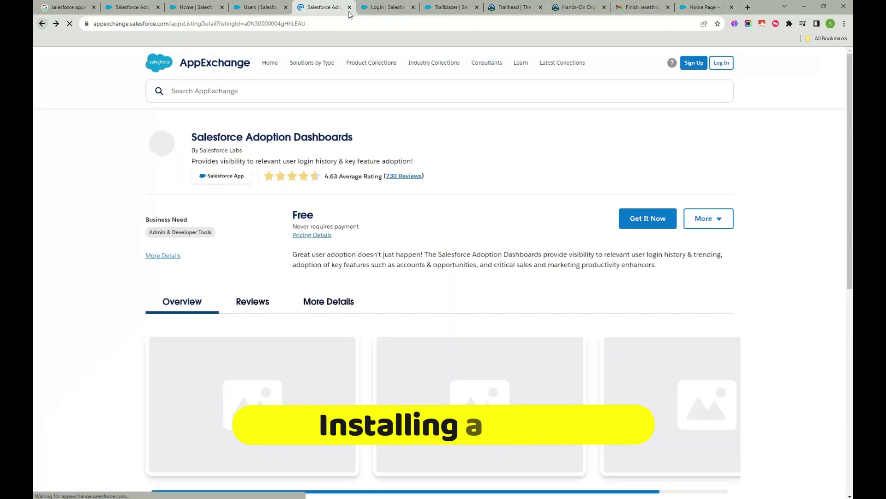
- Open the listing's More Details and select the 'DB – Adoption' report folder name
scroll(357, 221, down, 5)
scroll(357, 222, down, 5)
scroll(233, 218, up, 9)
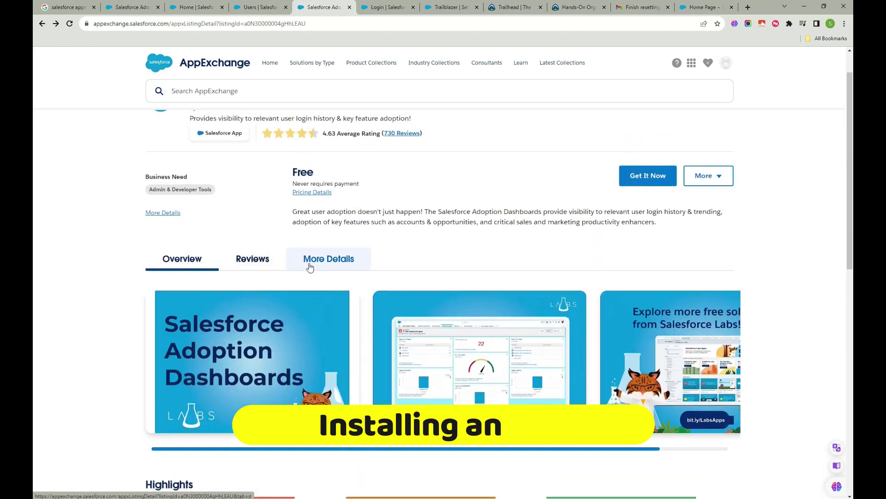
click(310, 267)
scroll(189, 338, down, 5)
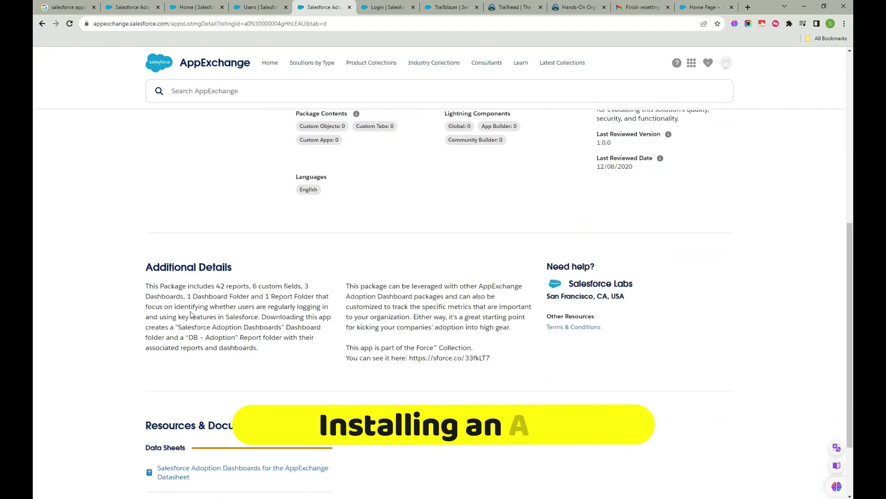
drag(189, 338, 235, 338)
- Log in to the Developer org again from the Salesforce login tab with its username and password
click(387, 8)
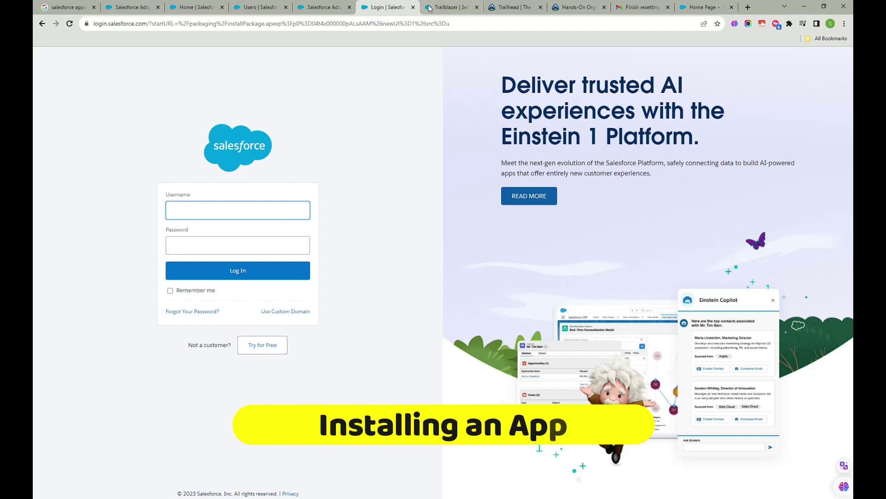
click(441, 7)
click(317, 7)
click(387, 8)
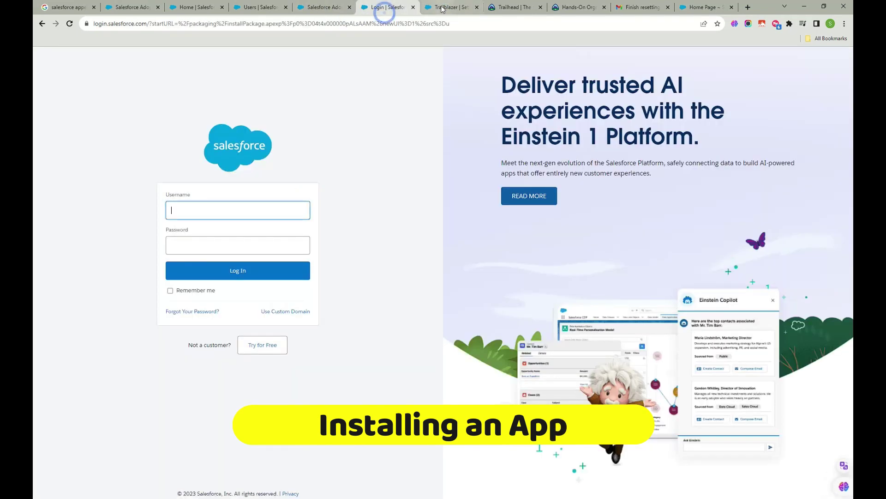
click(263, 8)
click(323, 7)
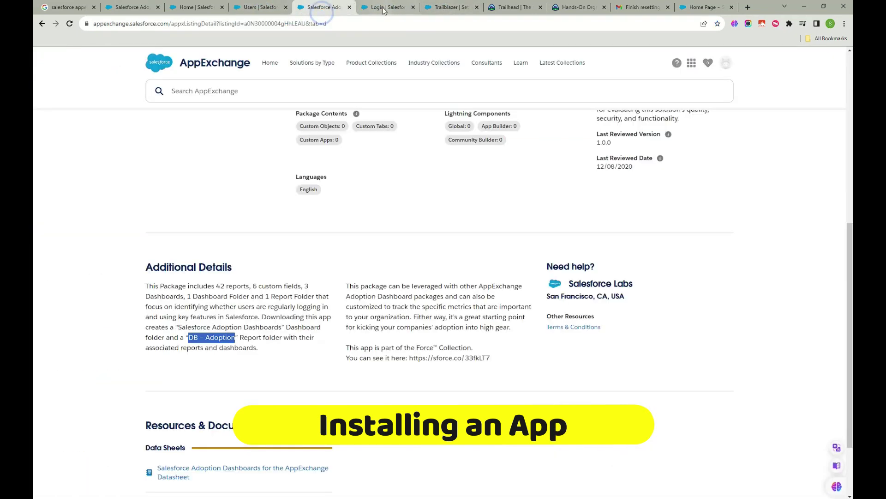
click(382, 8)
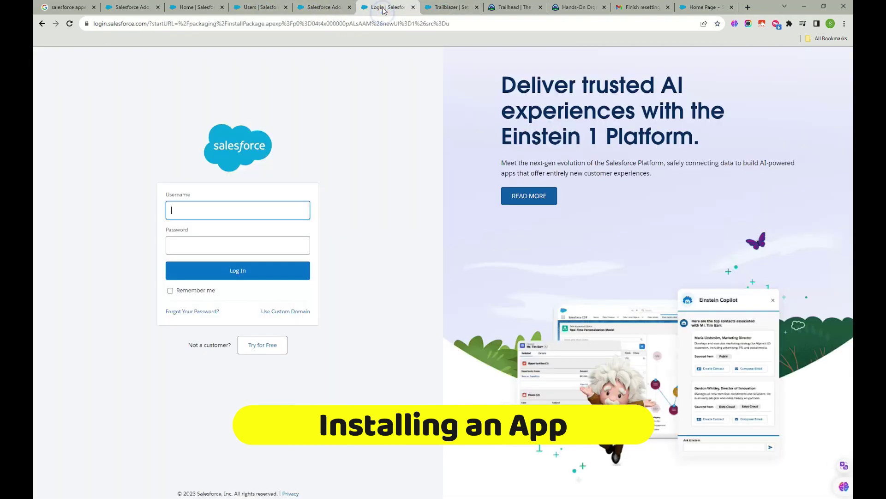
click(243, 205)
click(323, 7)
click(263, 8)
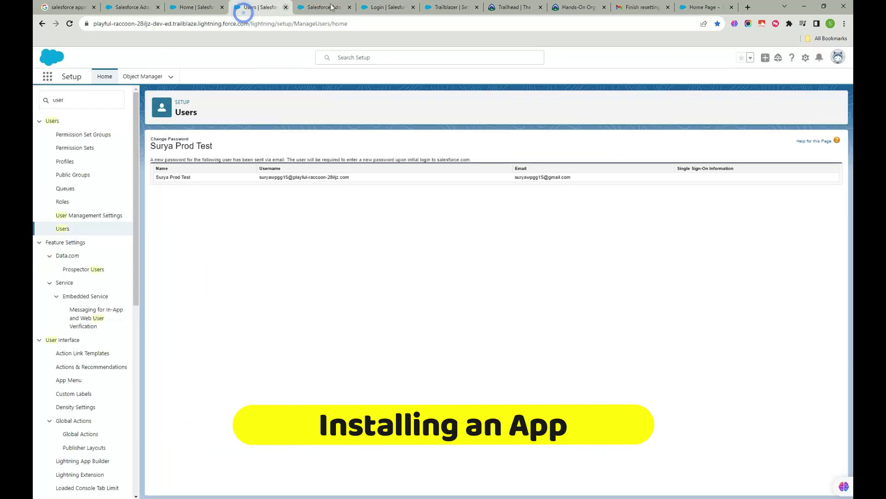
click(369, 7)
click(226, 206)
click(226, 249)
text(•)
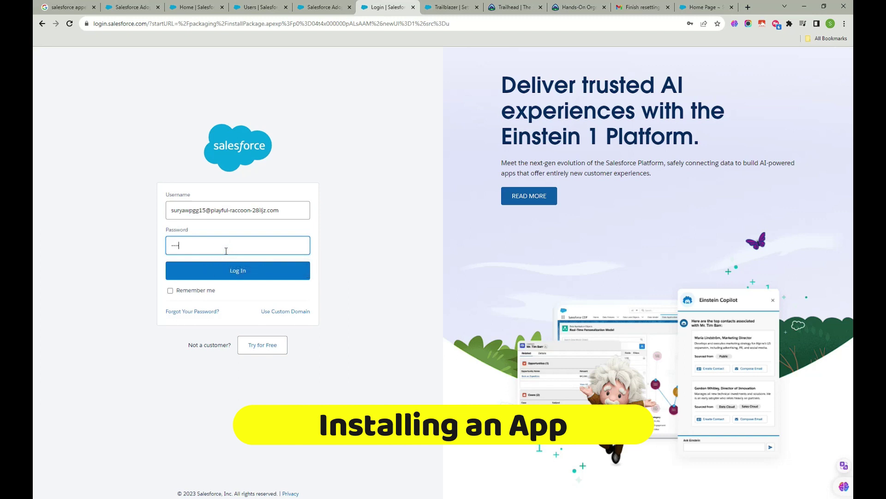
text(•••••••)
click(215, 276)
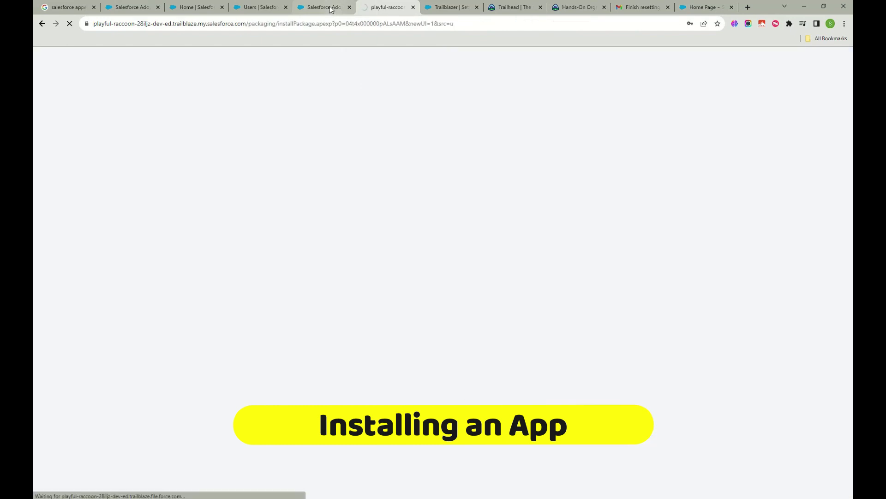
- Search Setup Quick Find for 'ins', then go to the package installation page
click(331, 8)
click(254, 7)
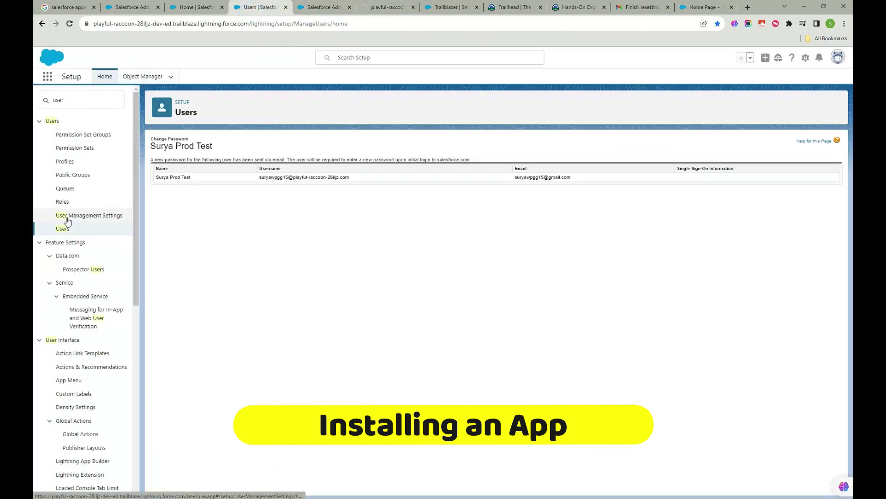
click(86, 100)
double_click(86, 101)
text(ins)
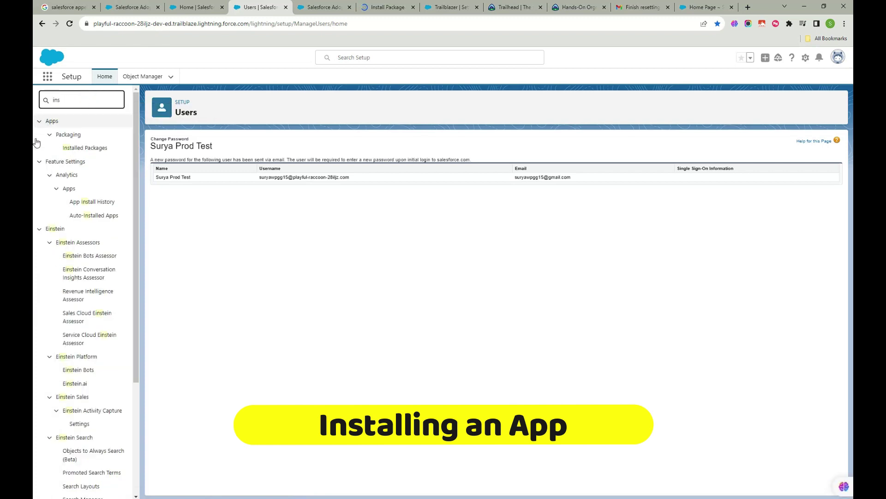
click(322, 8)
click(383, 7)
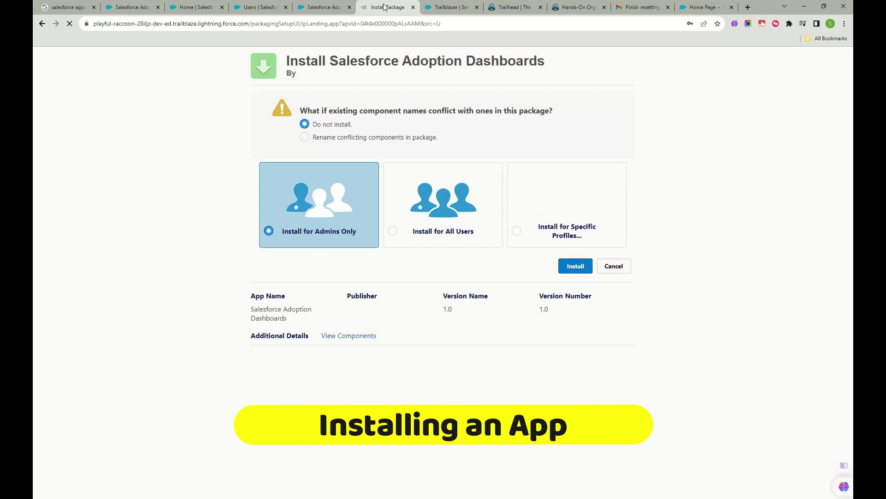
- Dismiss Chrome's save-password bubble and open the package's View Components list
click(718, 38)
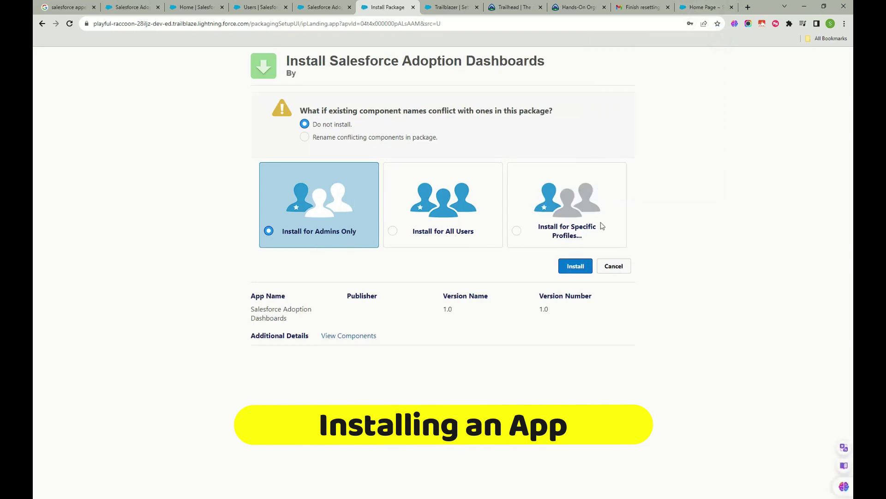
click(347, 335)
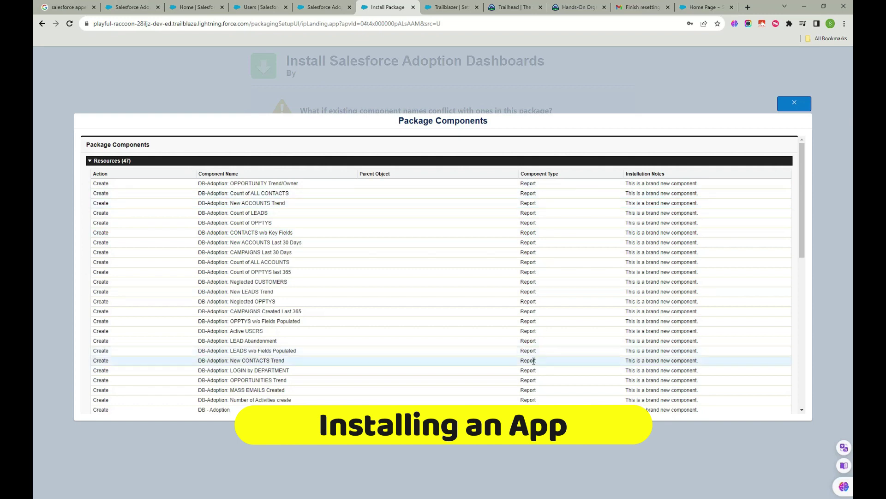
- Scroll through the Package Components list, highlighting the Report Folder type and its reports
drag(539, 402, 395, 190)
scroll(486, 308, down, 3)
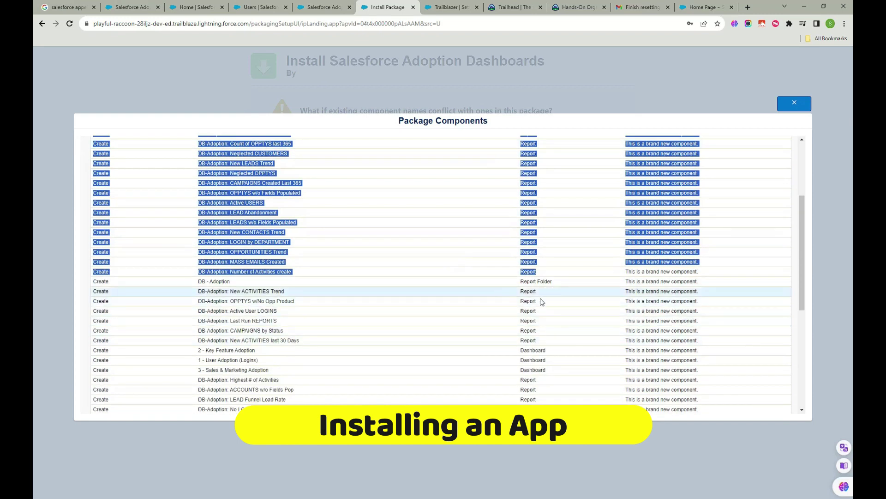
click(577, 286)
triple_click(576, 279)
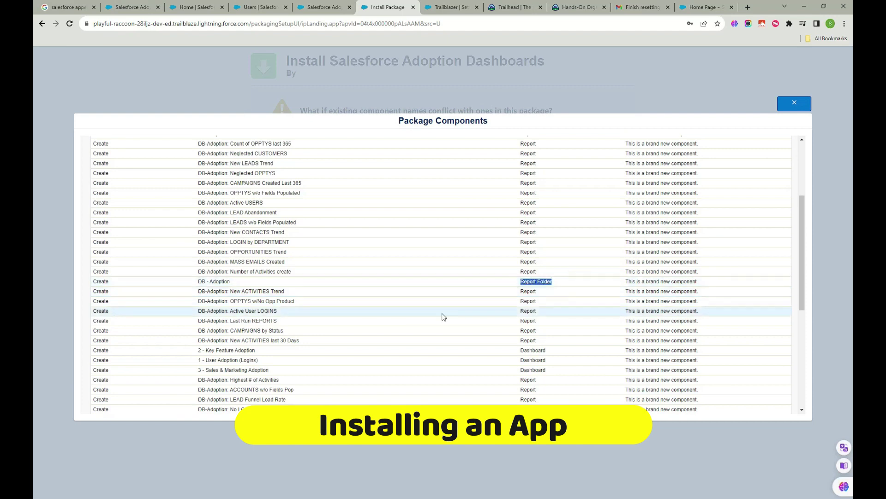
scroll(461, 319, down, 1)
drag(546, 297, 518, 248)
scroll(559, 319, down, 1)
- Review the dashboards and the six custom fields, then close the components list
drag(562, 286, 511, 262)
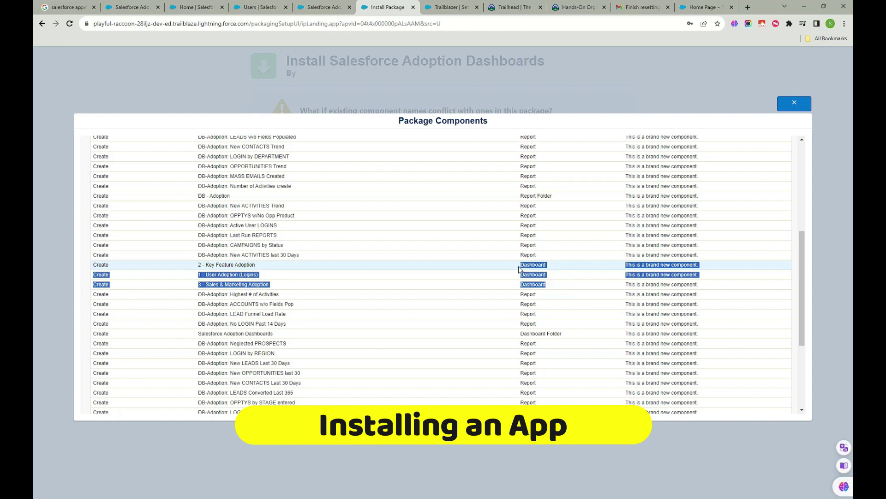
scroll(531, 260, down, 2)
scroll(548, 262, down, 2)
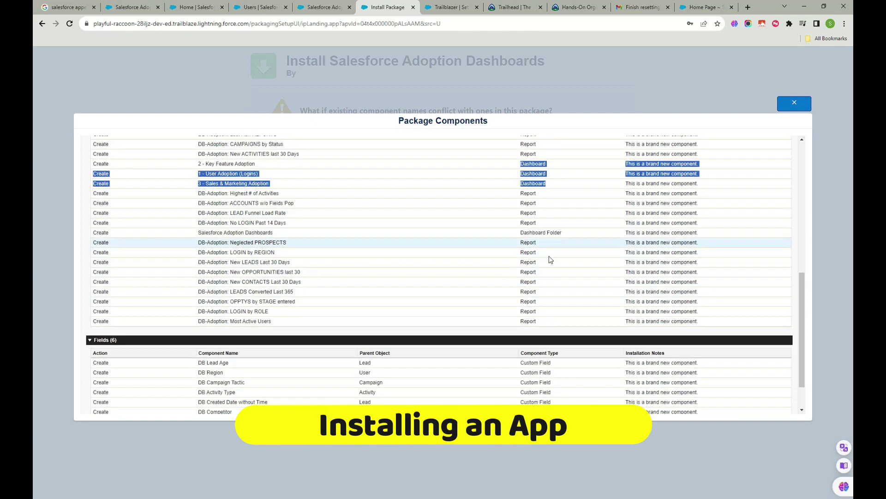
drag(715, 368, 87, 325)
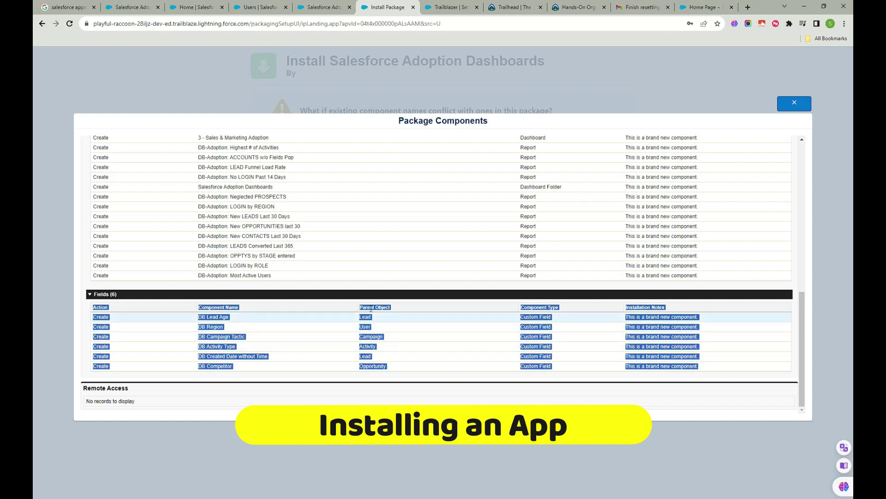
scroll(506, 323, up, 8)
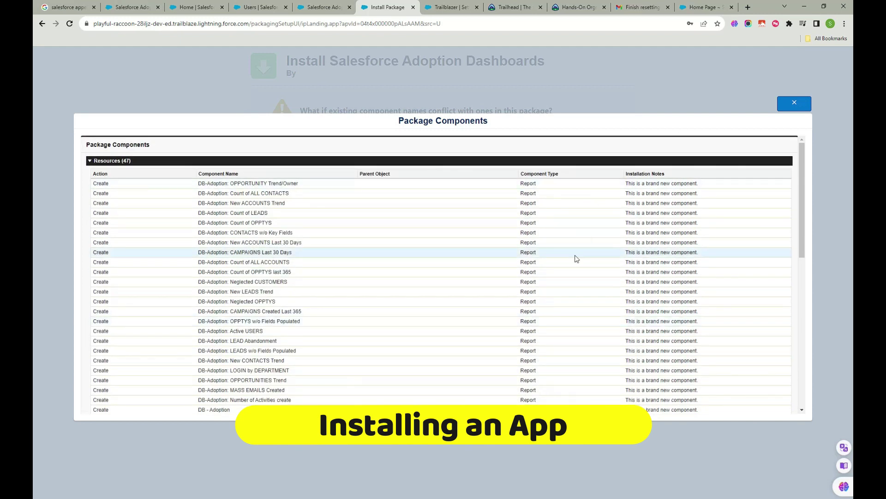
click(794, 104)
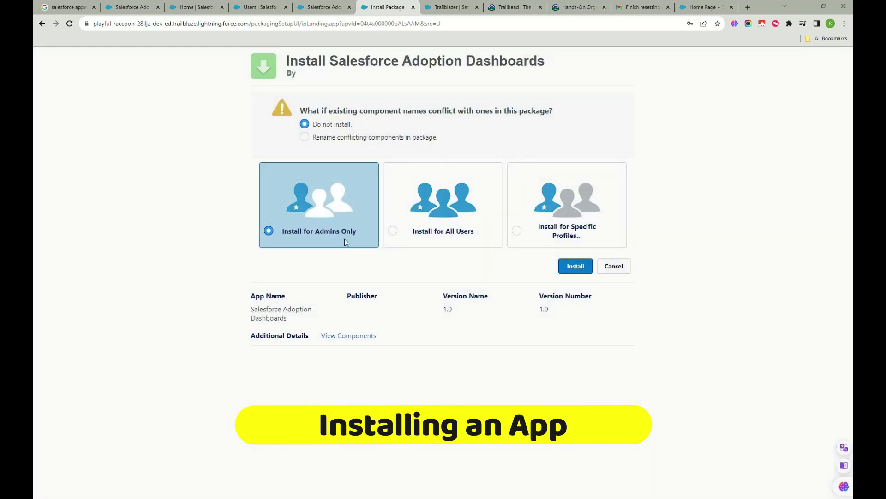
- Choose Install for All Users, keep 'Do not install' for name conflicts, and start the install
click(393, 233)
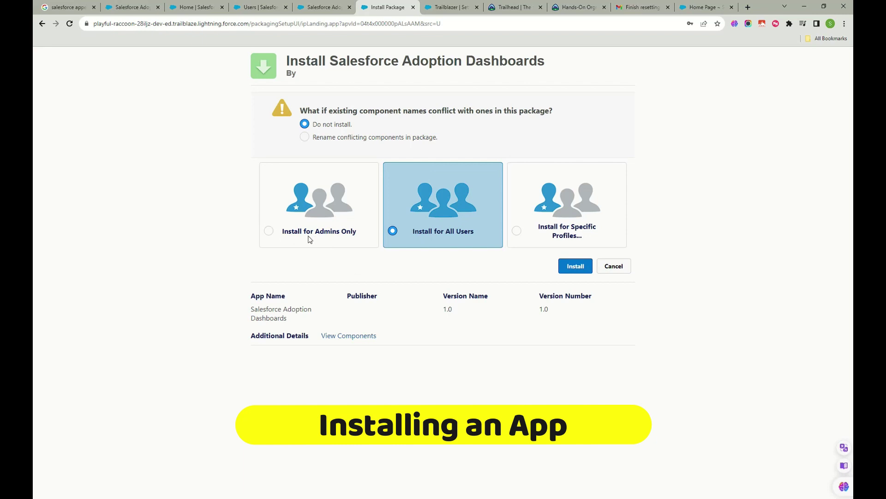
click(305, 139)
click(305, 124)
drag(335, 112, 552, 114)
click(495, 125)
click(574, 266)
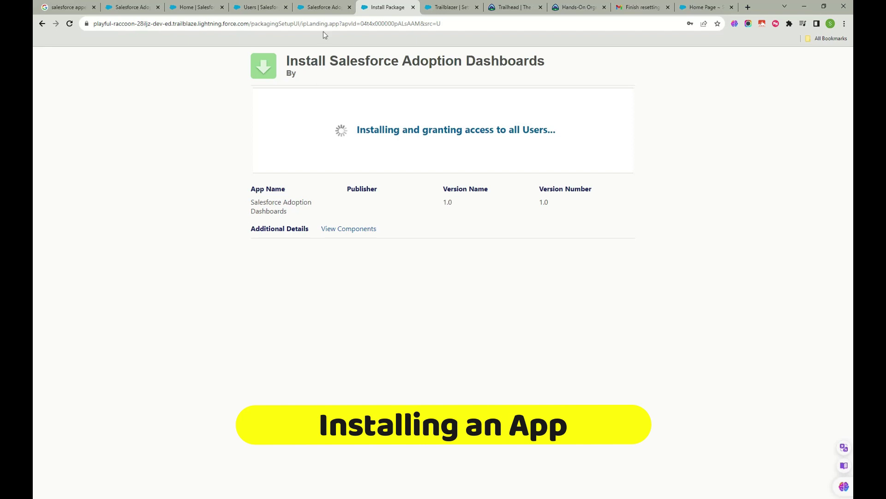
- Check the other tabs while the installation runs, closing the Trailblazer settings page
click(316, 6)
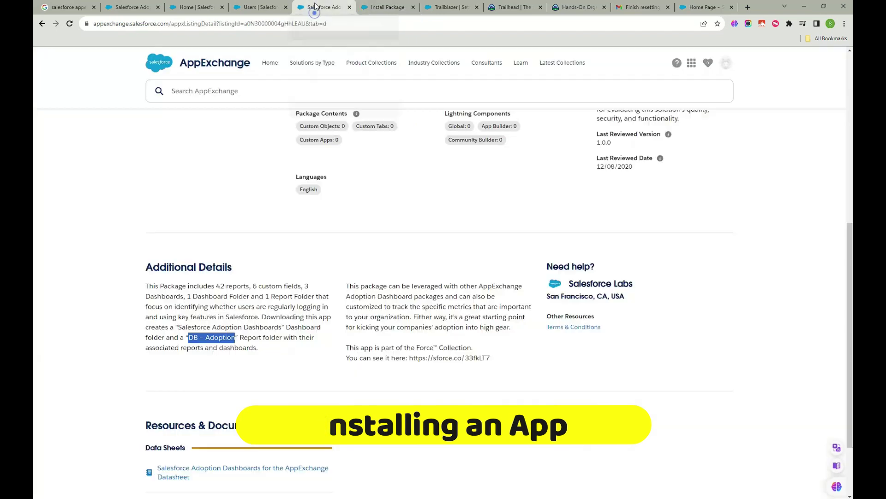
click(381, 6)
click(441, 7)
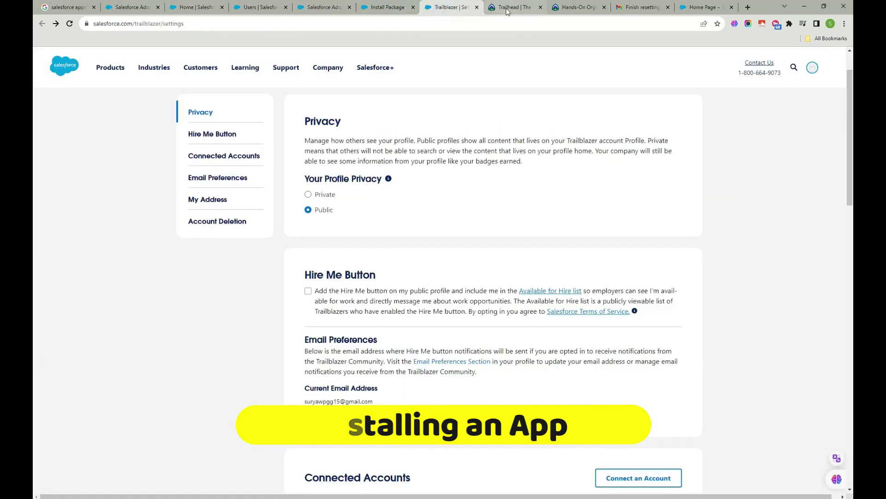
click(506, 10)
click(477, 7)
click(381, 7)
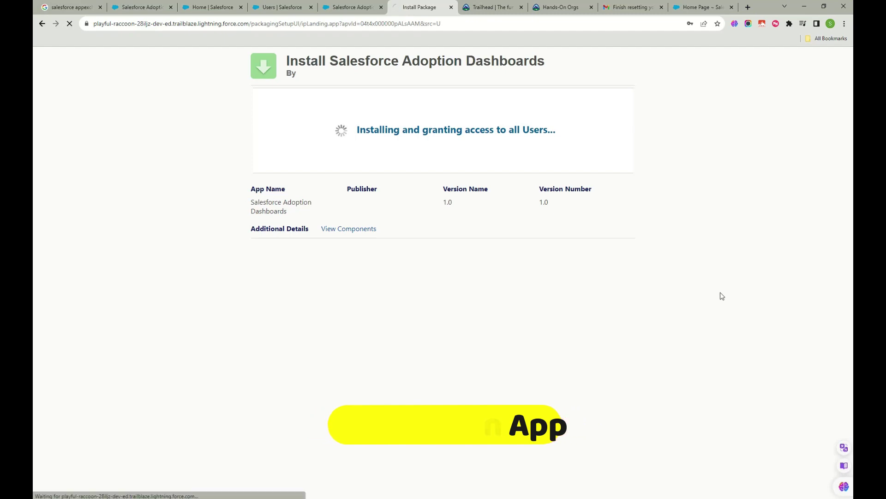
- Glance at the AppExchange listing, then open Installed Packages in the org's Setup
click(353, 8)
scroll(354, 246, up, 7)
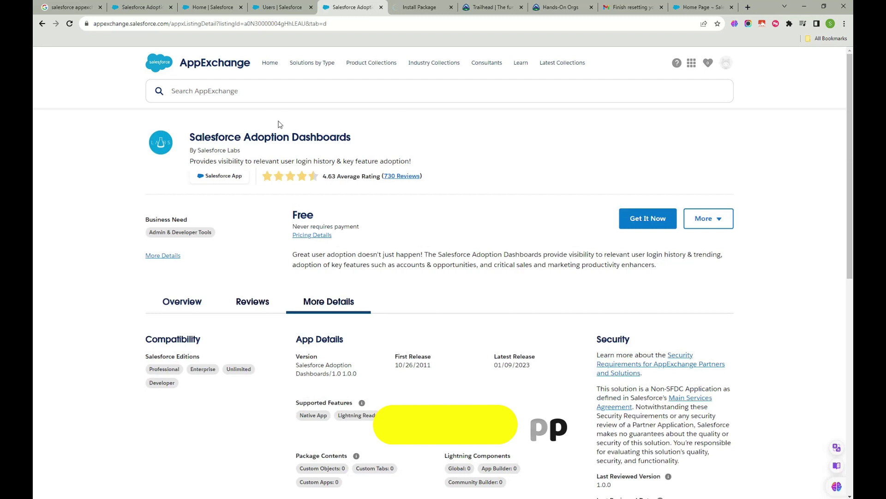
click(42, 23)
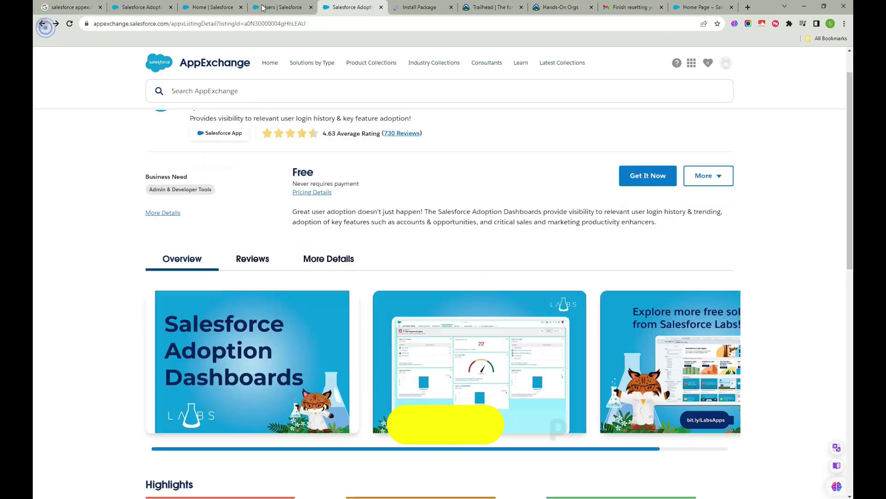
click(439, 9)
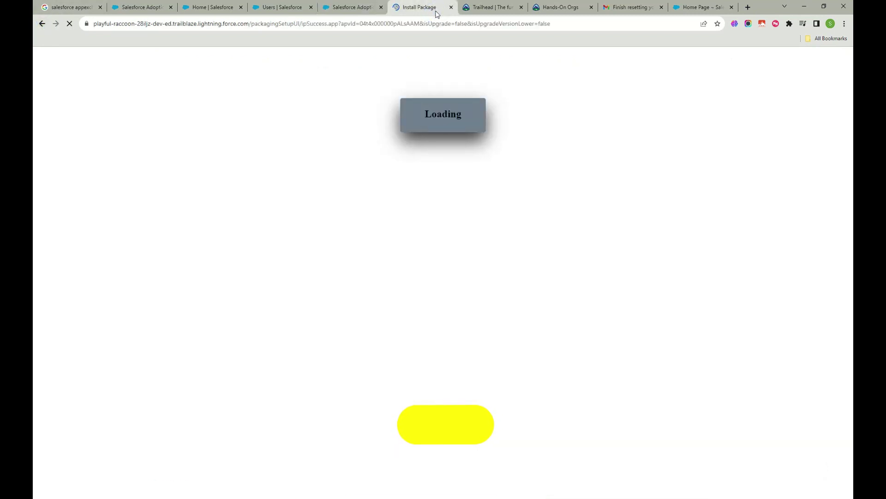
click(276, 9)
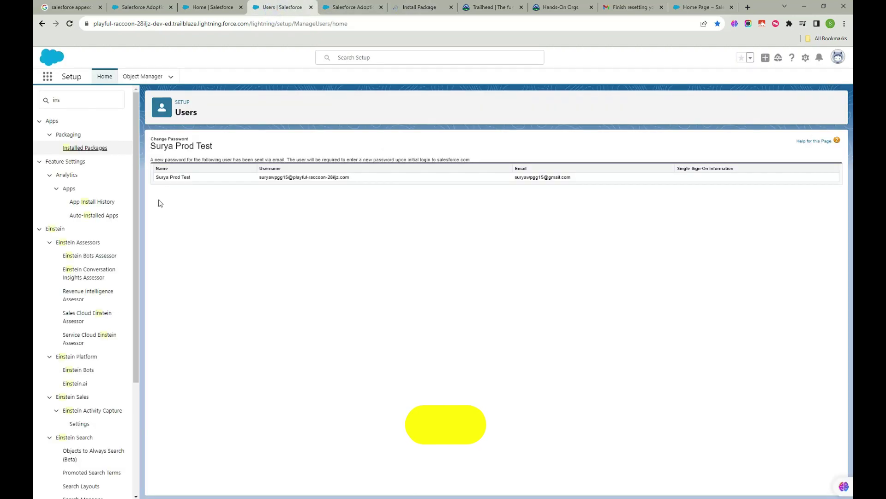
click(85, 148)
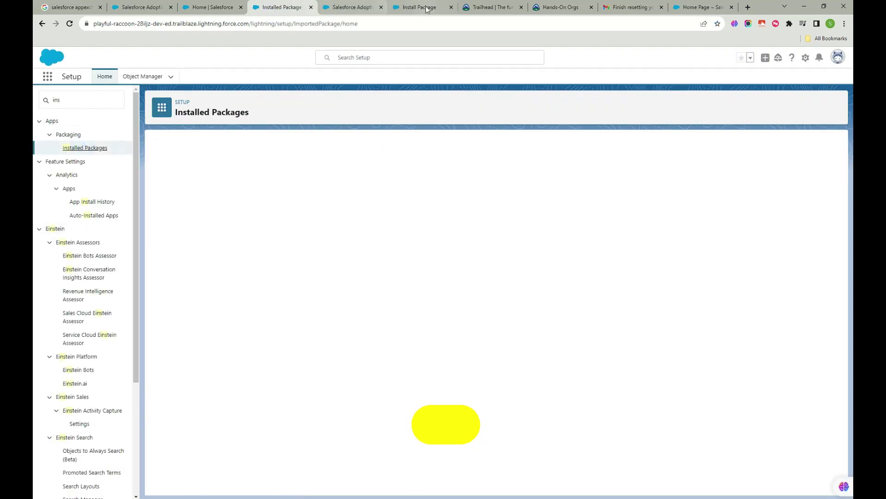
- Finish the installation and confirm Salesforce Adoption Dashboards appears under Installed Packages
click(421, 8)
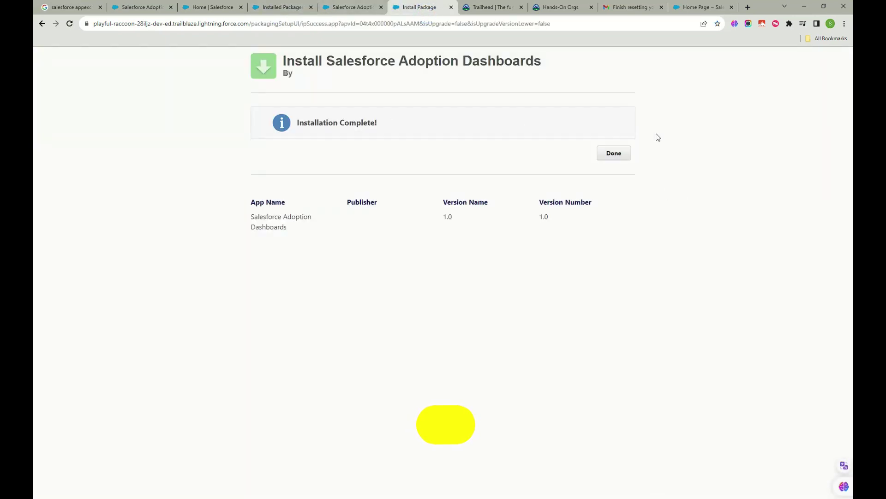
click(610, 153)
click(610, 150)
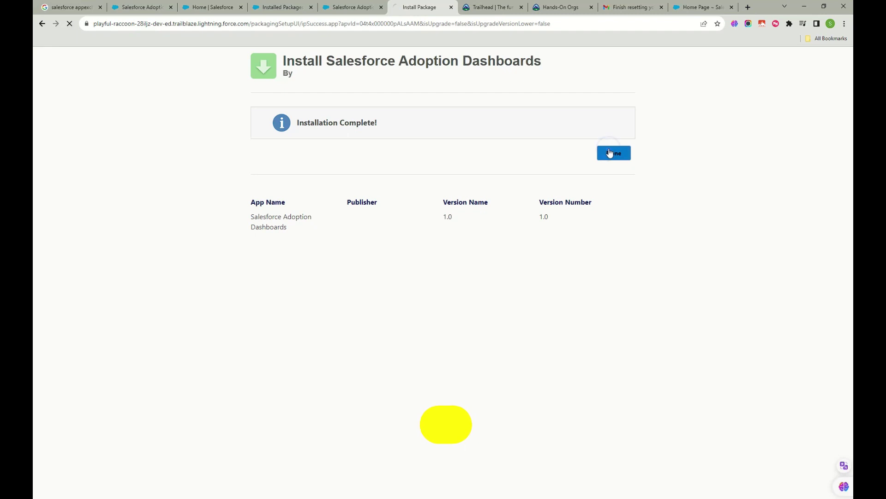
click(278, 10)
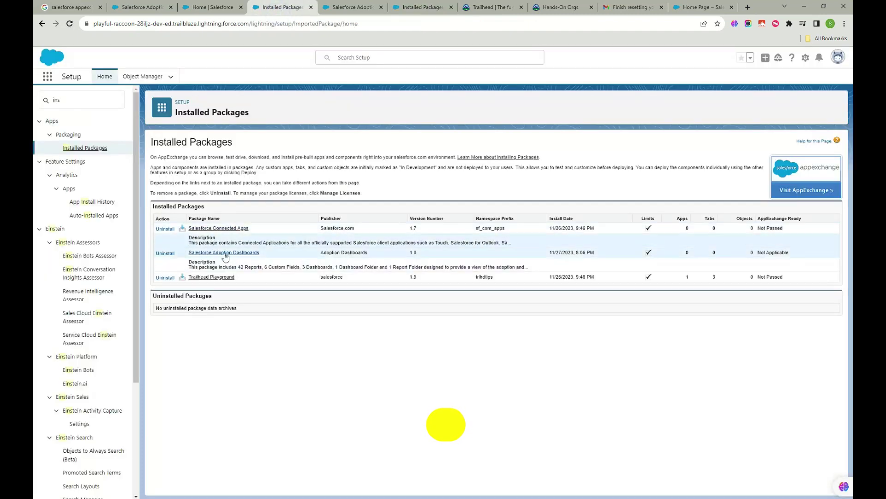
drag(261, 252, 189, 252)
click(354, 338)
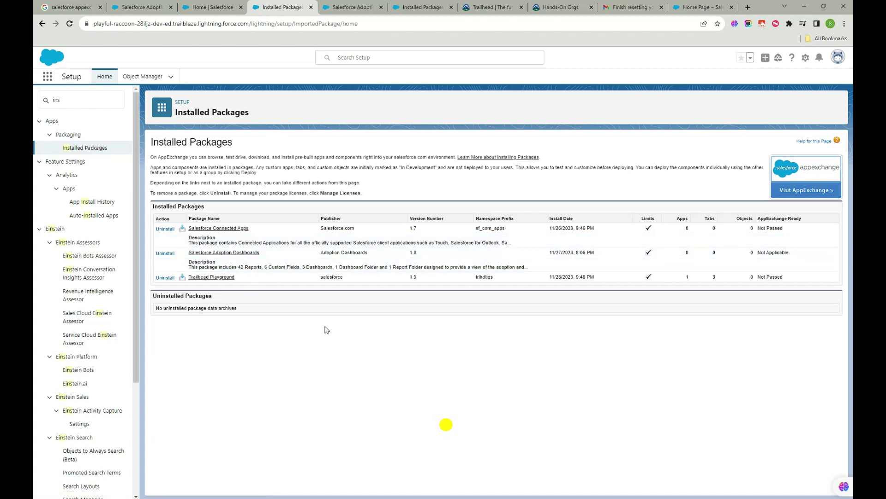
- Switch to the Sales app from the App Launcher
click(354, 4)
click(279, 7)
click(49, 81)
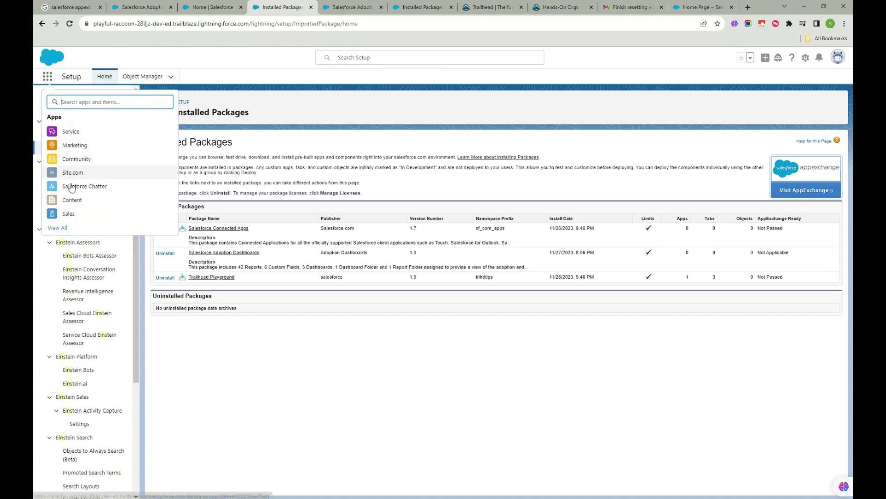
click(69, 213)
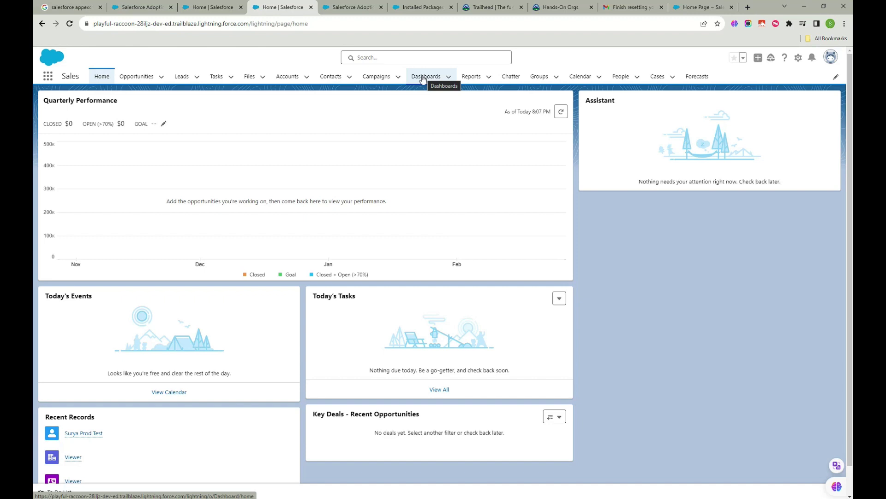
- From Reports > All Reports, scroll the list and open the DB-Adoption: LOGIN by ROLE report
click(468, 76)
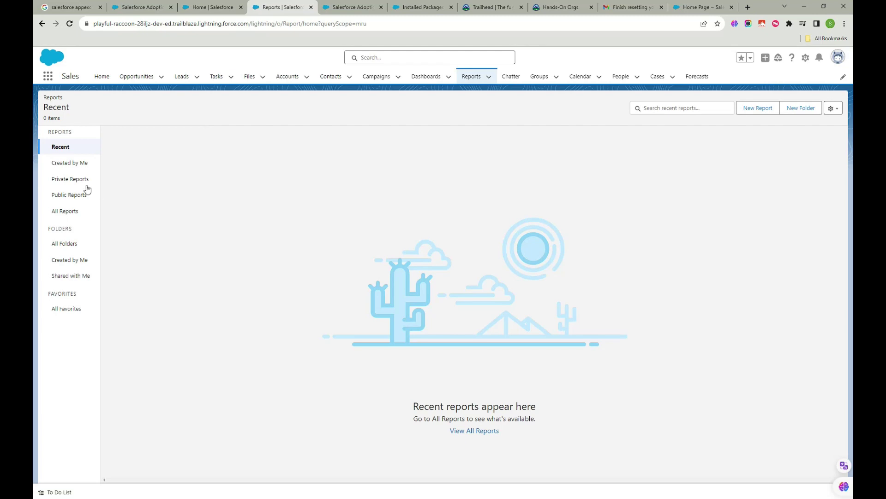
click(70, 211)
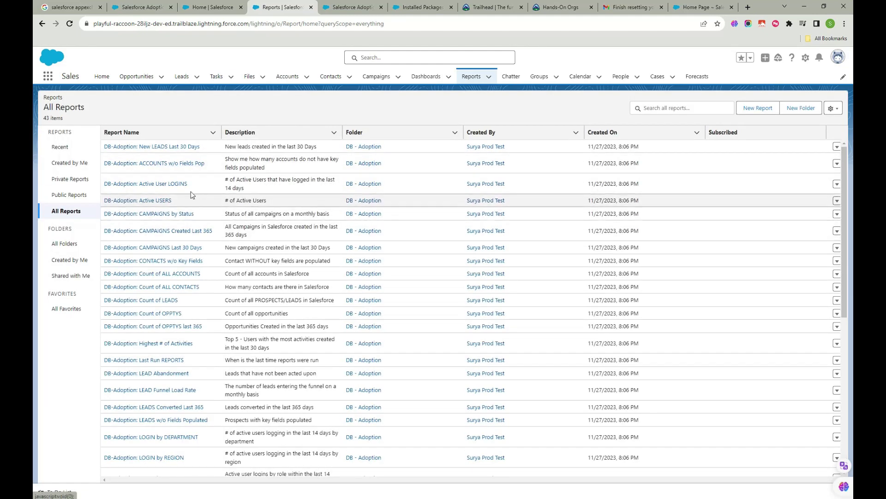
scroll(178, 176, down, 4)
scroll(178, 221, down, 5)
click(177, 260)
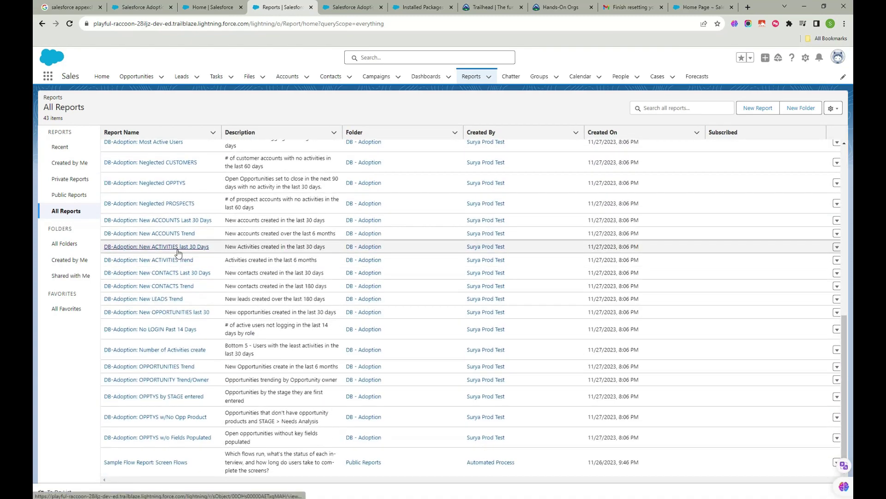
scroll(178, 258, up, 5)
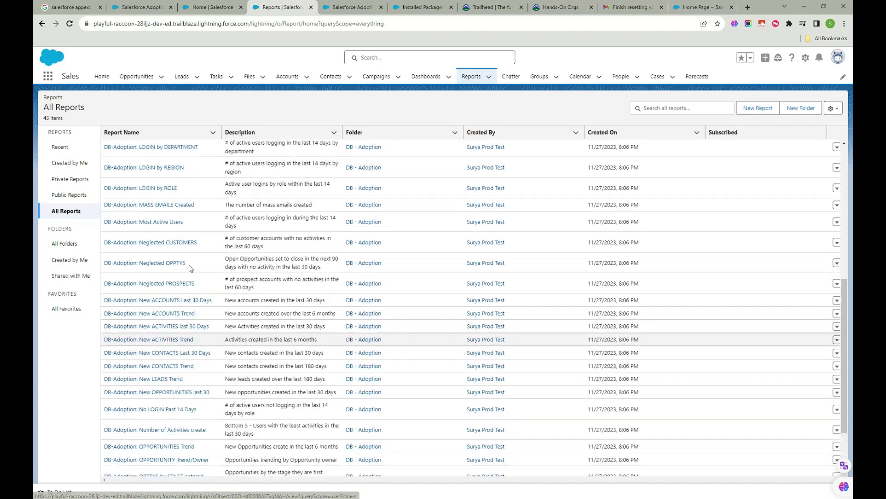
scroll(139, 287, down, 2)
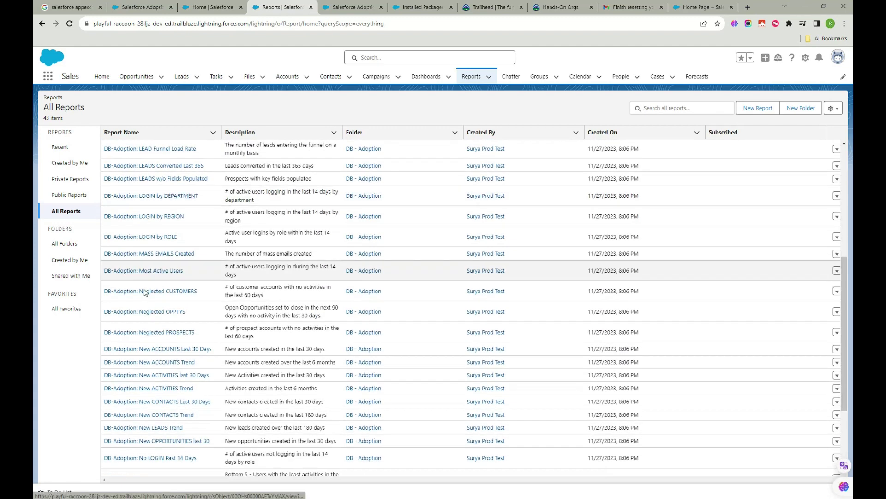
click(159, 236)
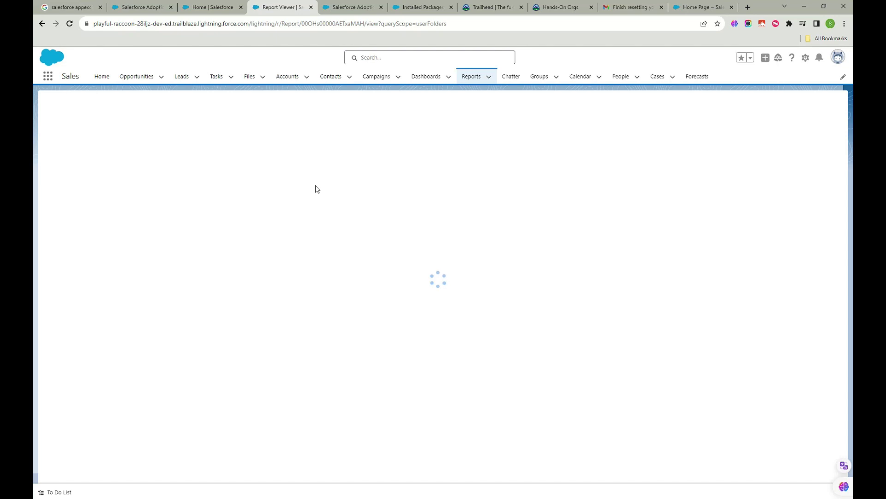
- Open the Reports list in a separate browser tab
right_click(464, 76)
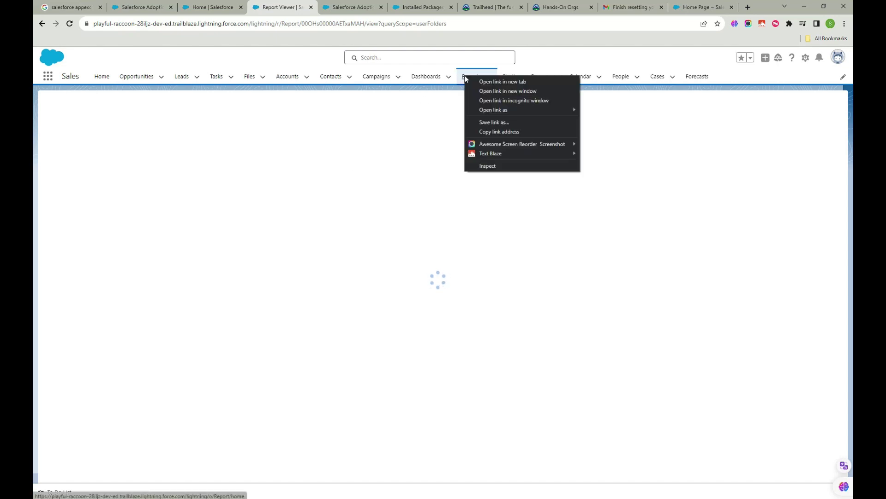
click(486, 81)
click(318, 7)
click(269, 9)
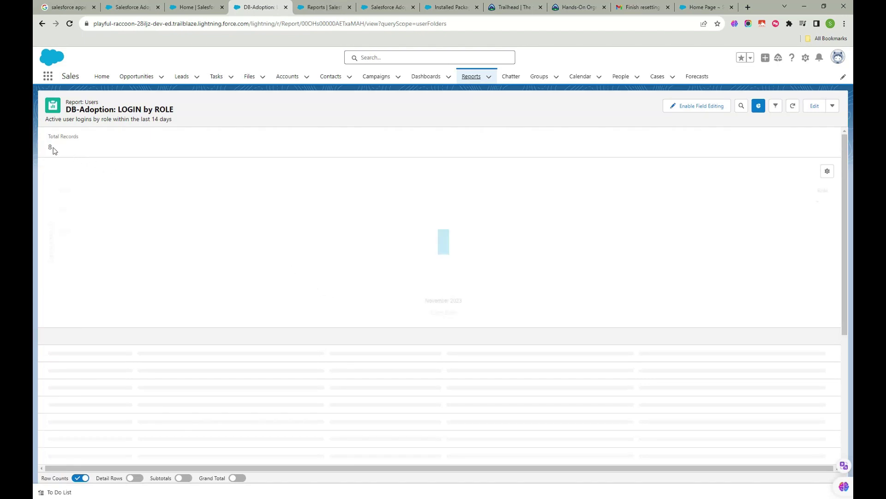
- Turn on Detail Rows to show individual login records, then start editing the report
mouse_move(439, 269)
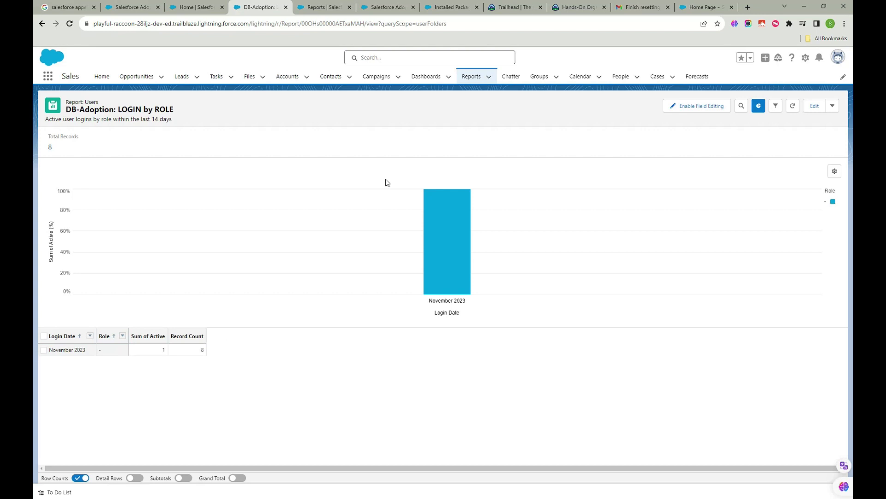
click(135, 479)
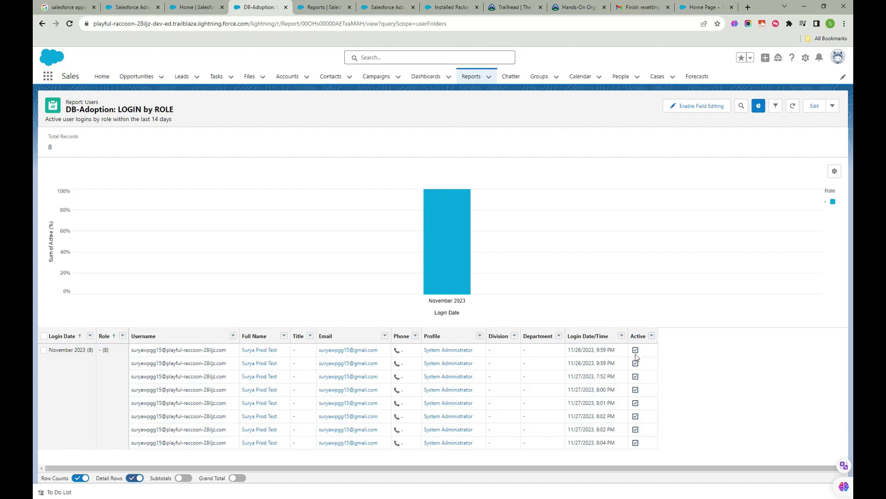
click(814, 105)
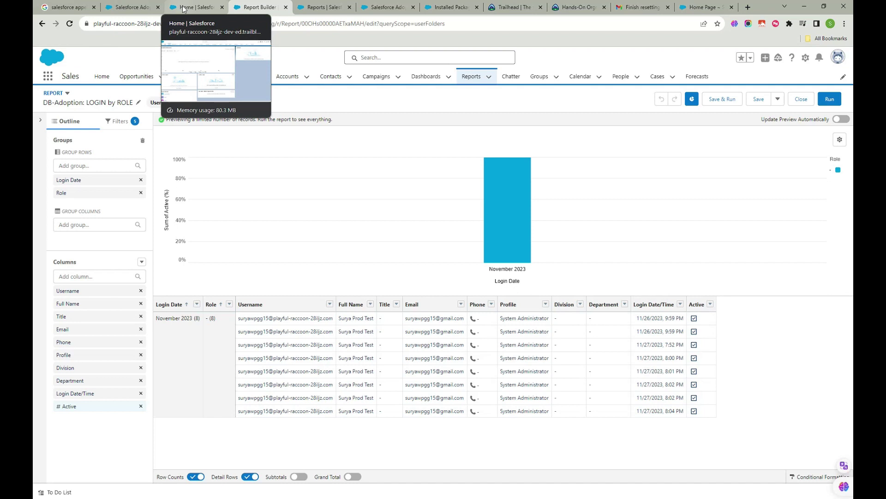
- Look over the Adoption Dashboards AppExchange listing in its browser tab
click(184, 9)
click(323, 8)
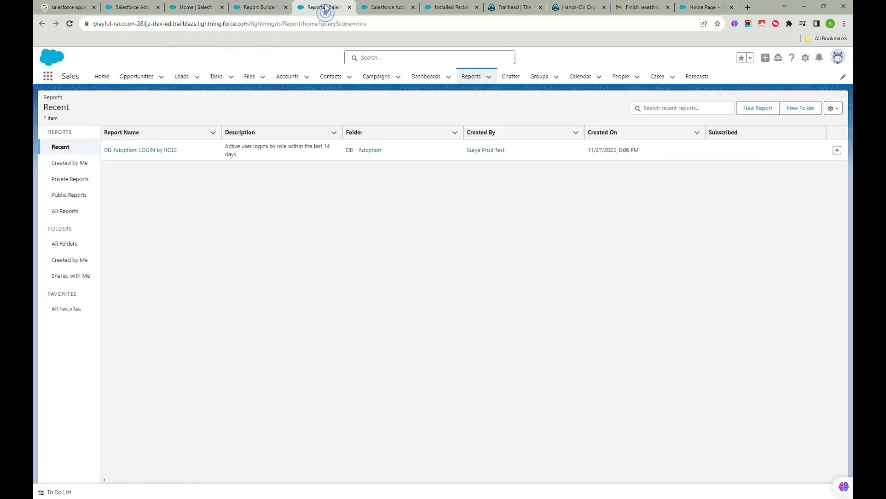
click(383, 7)
scroll(227, 222, up, 1)
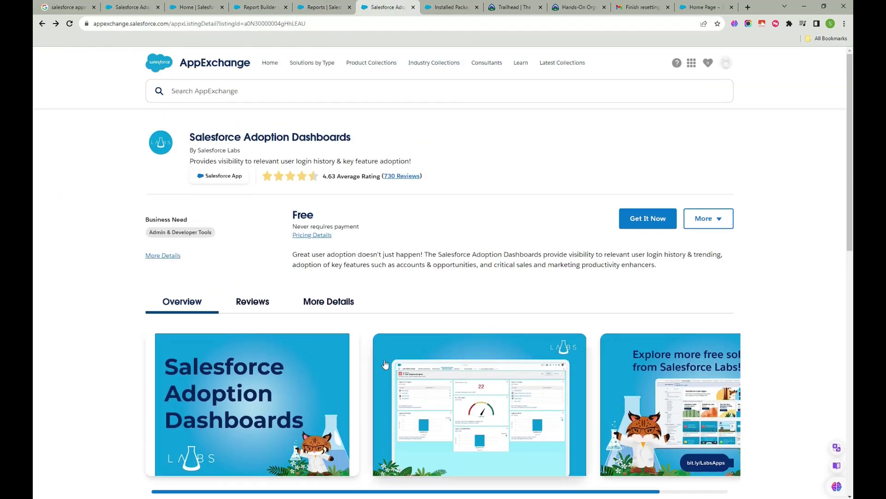
scroll(385, 364, down, 10)
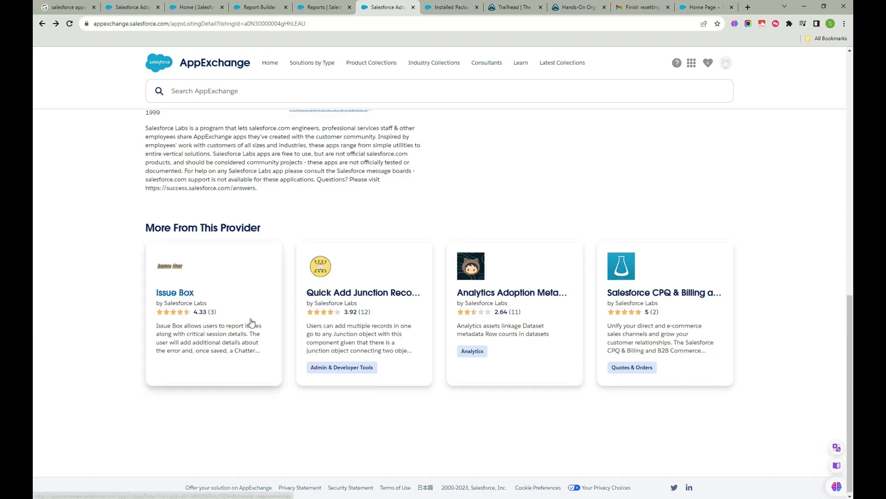
scroll(251, 322, up, 10)
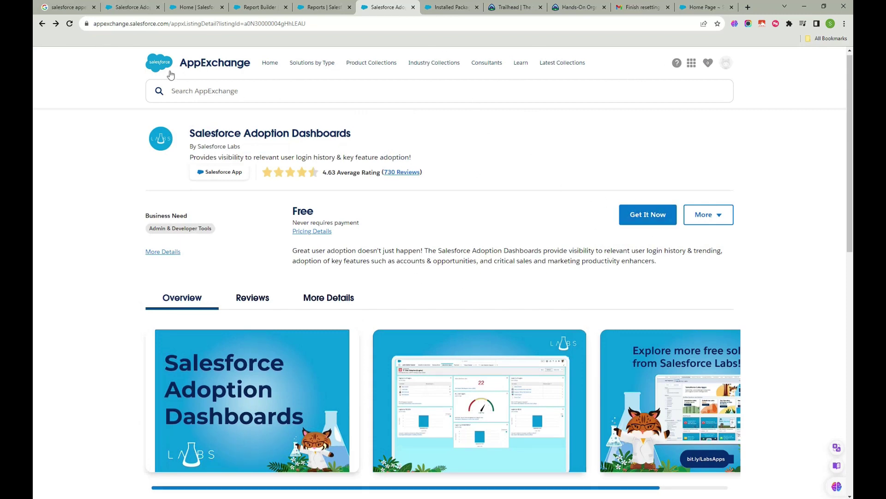
- Return to the Home Page tab and go to Setup
click(184, 7)
click(254, 6)
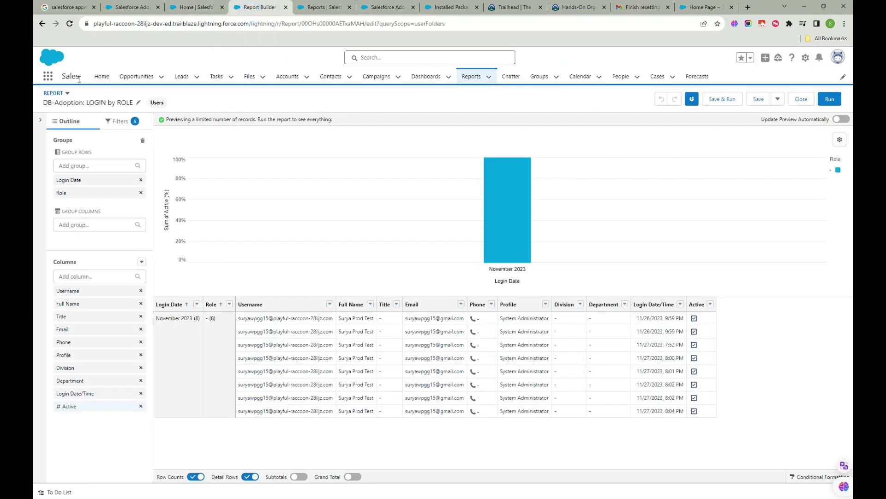
click(323, 7)
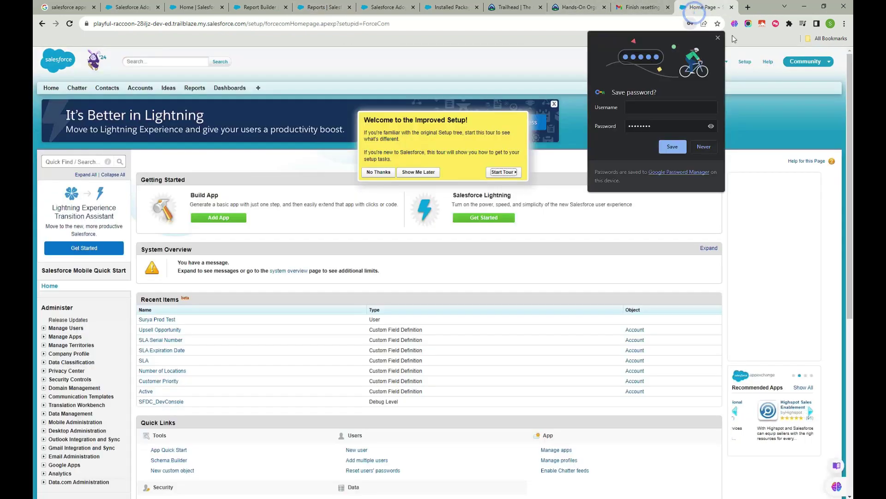
click(703, 7)
click(765, 72)
click(739, 60)
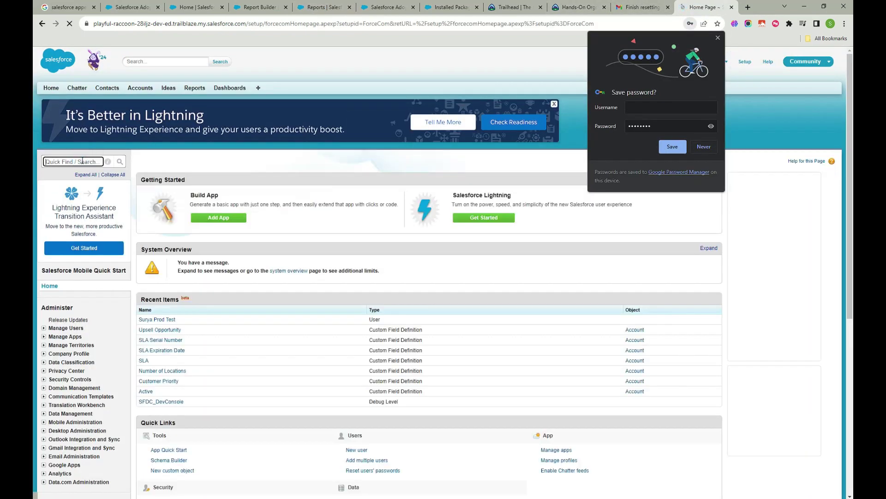
- Search Quick Find for 'appe' and open AppExchange Marketplace, dismissing the save-password prompt
click(82, 160)
text(app)
click(718, 43)
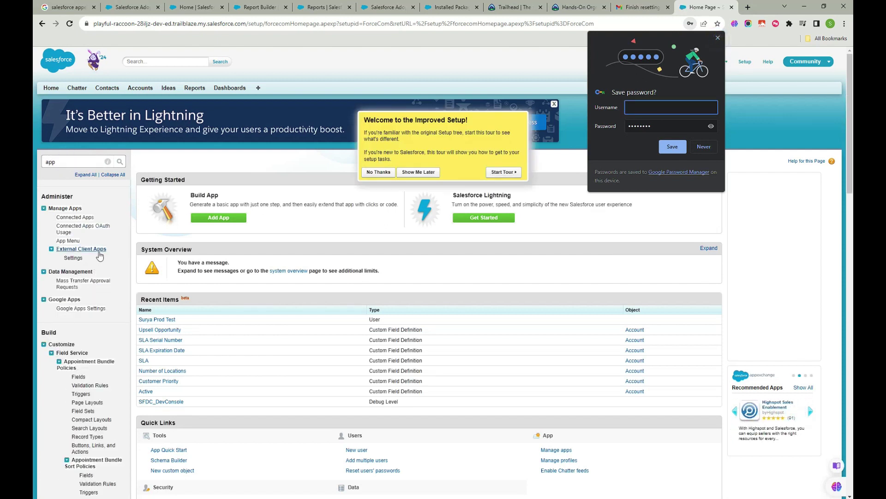
click(70, 163)
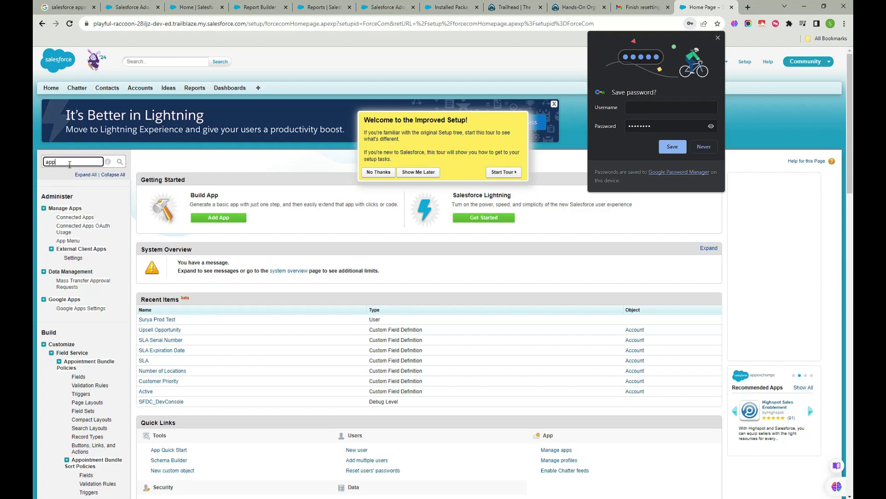
text(ex)
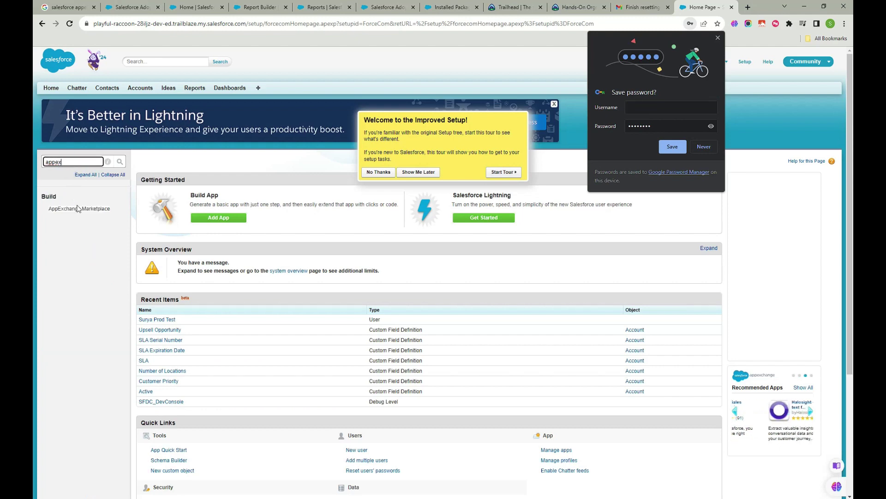
click(77, 208)
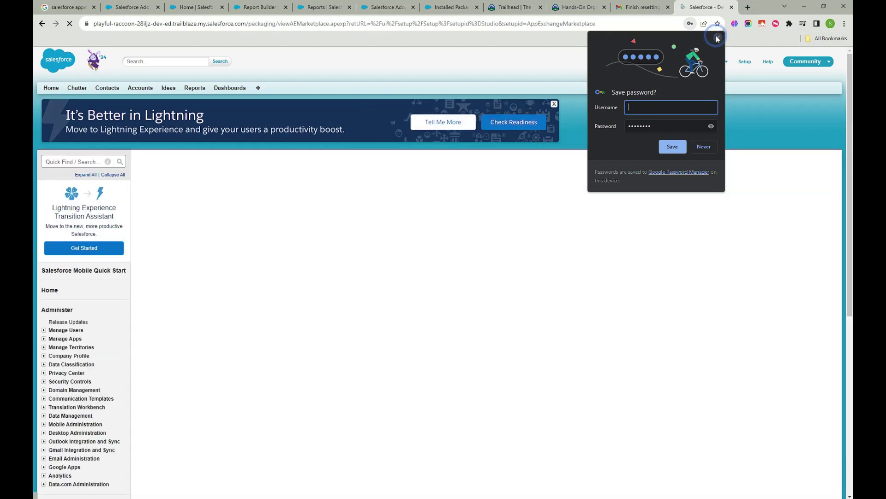
click(717, 39)
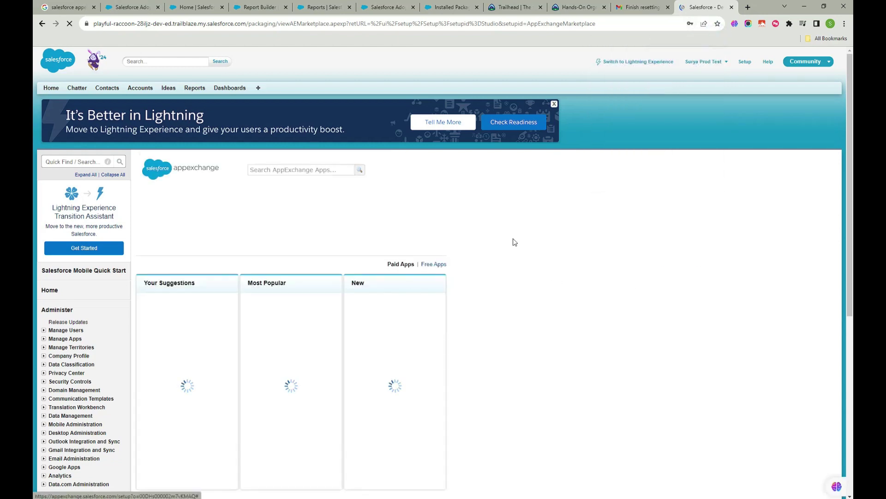
- Filter the AppExchange Marketplace to Free Apps and browse the results
click(258, 9)
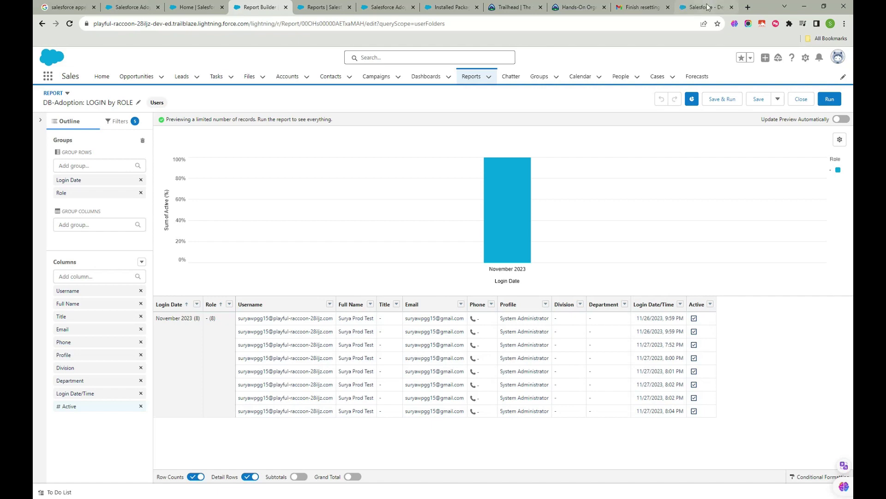
click(705, 7)
scroll(317, 318, down, 2)
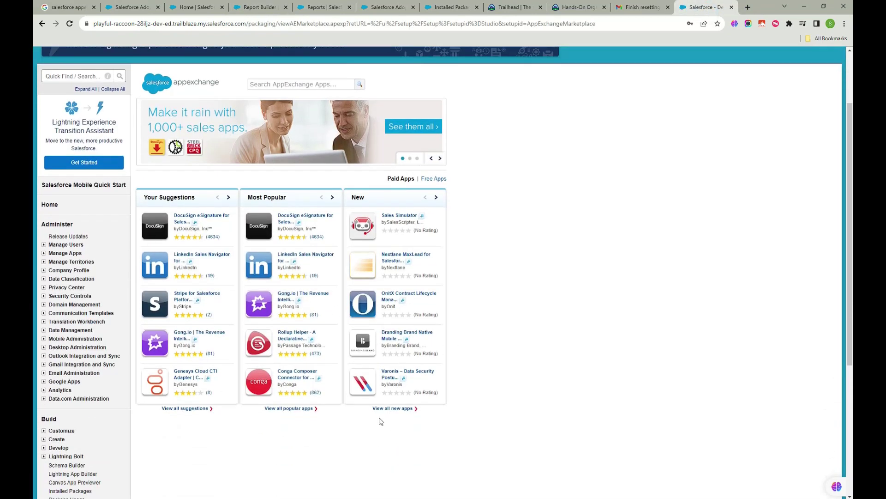
click(430, 179)
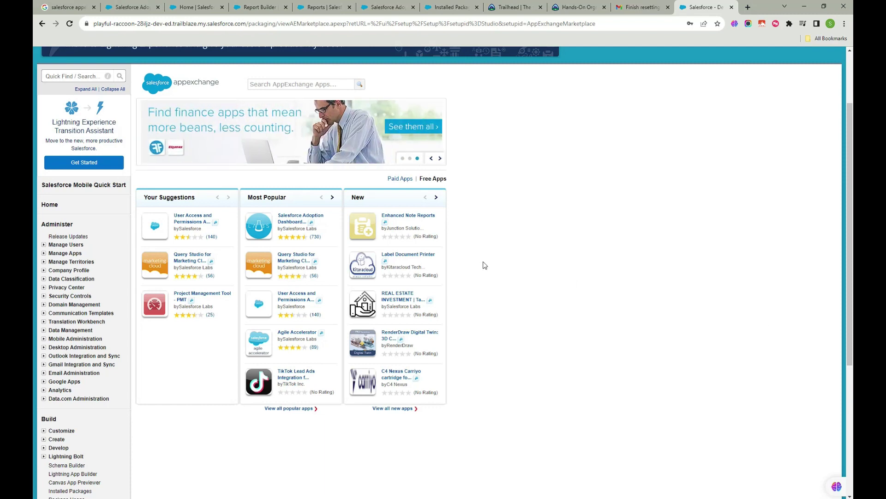
scroll(485, 265, down, 5)
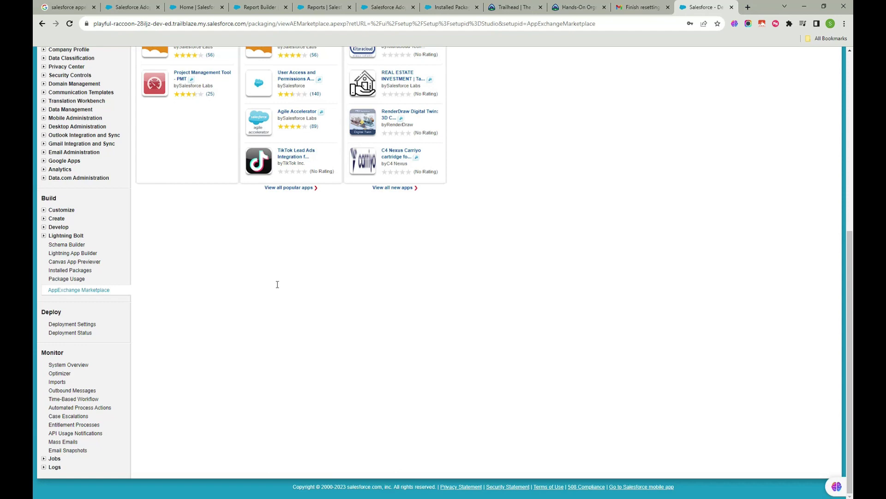
scroll(552, 293, up, 7)
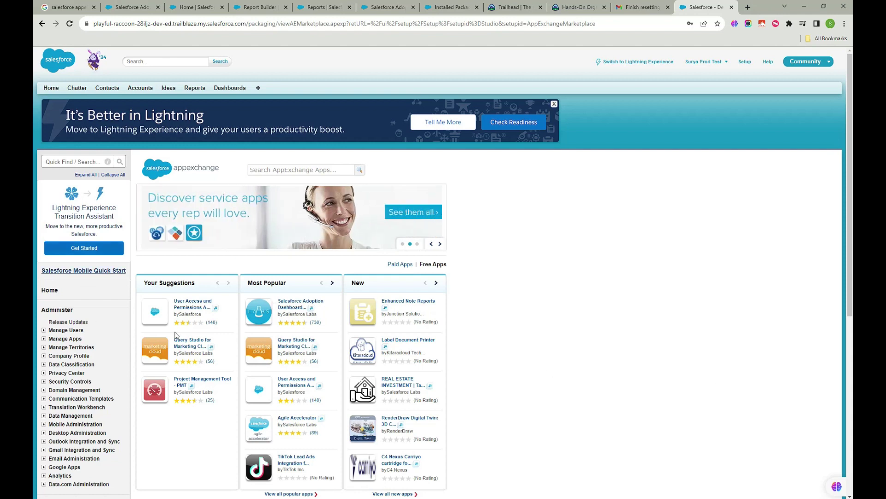
scroll(162, 313, down, 2)
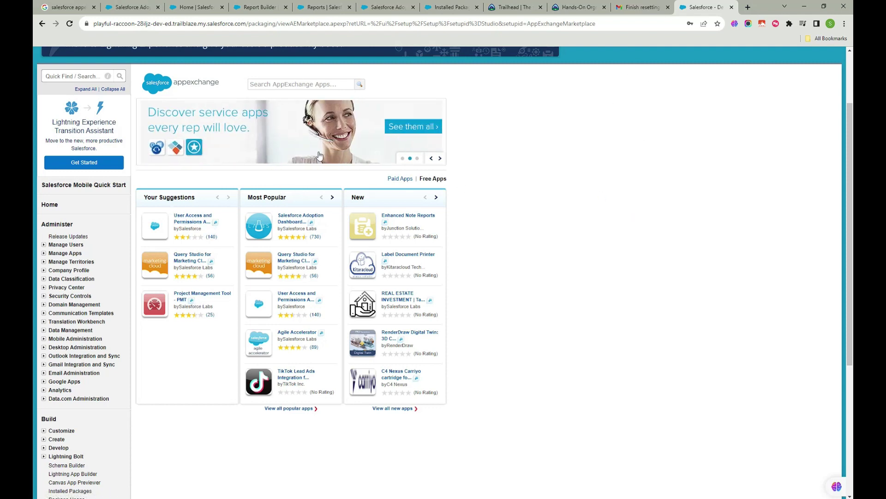
- Go back to the Home | Salesforce tab, opening and then closing the App Launcher
click(189, 8)
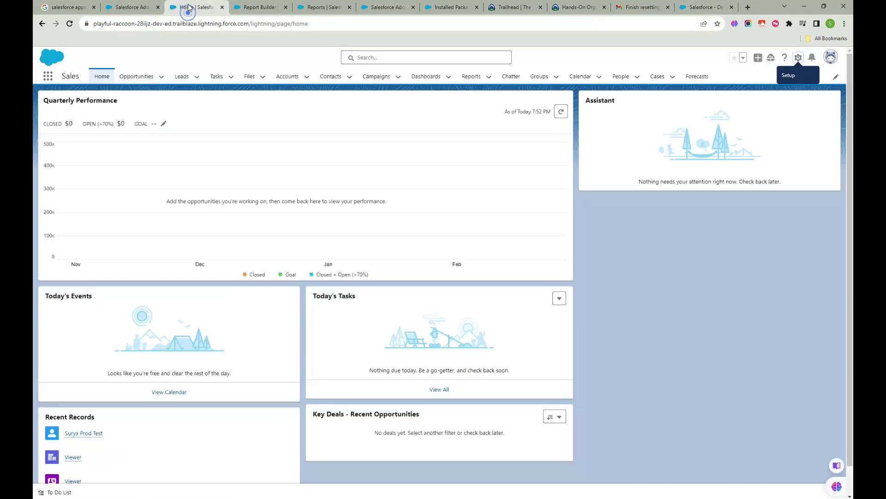
click(47, 76)
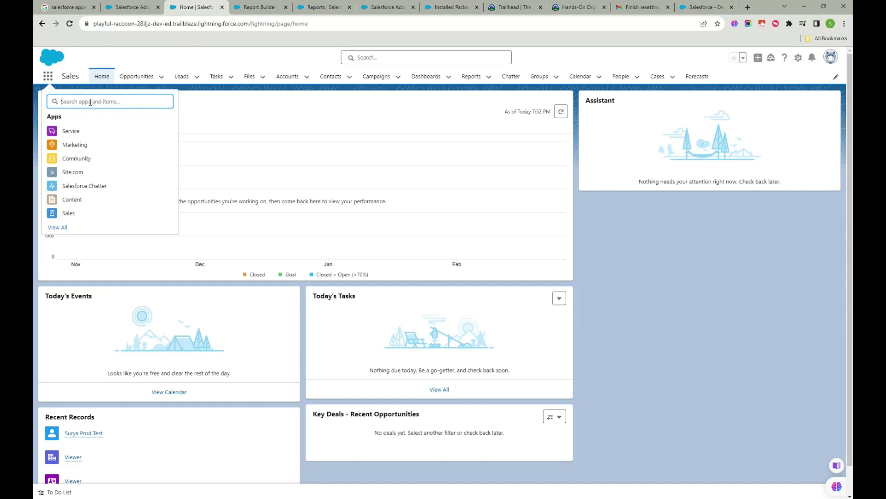
click(722, 257)
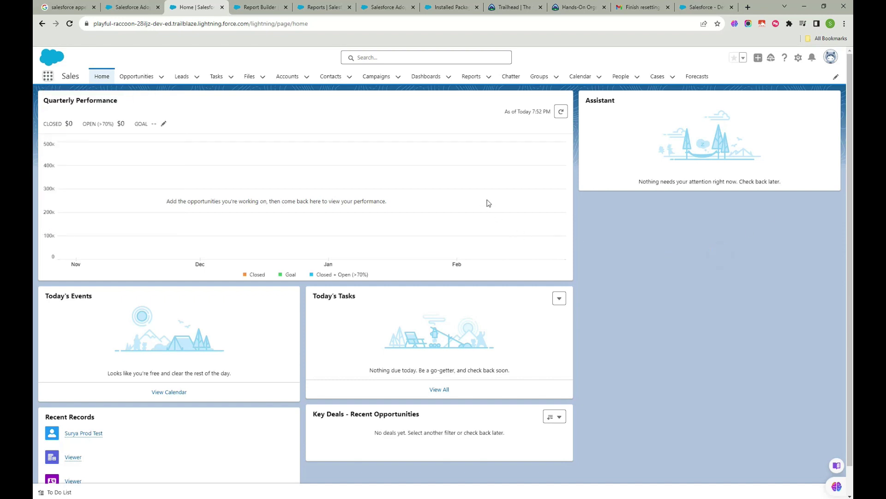